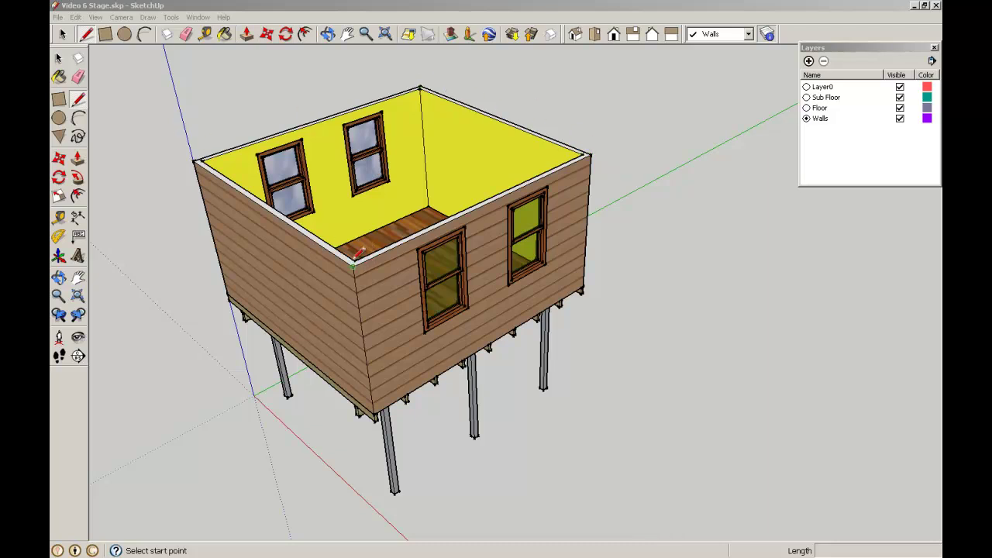
Add a new layer named Roof Structure and make it the active layer.
{"action": "left_click", "coordinate": [808, 61]}
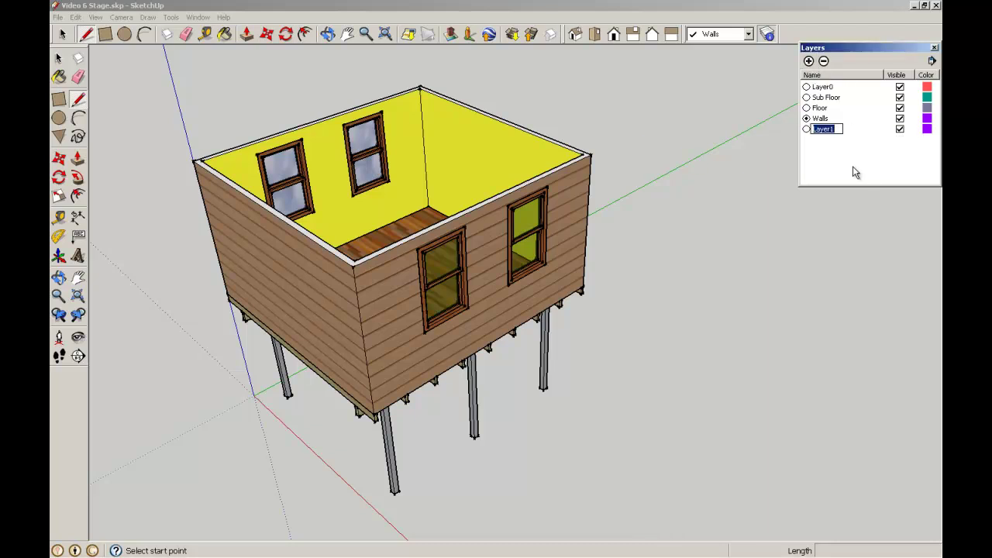
{"action": "type", "text": "Roof Structure"}
{"action": "key", "text": "Return"}
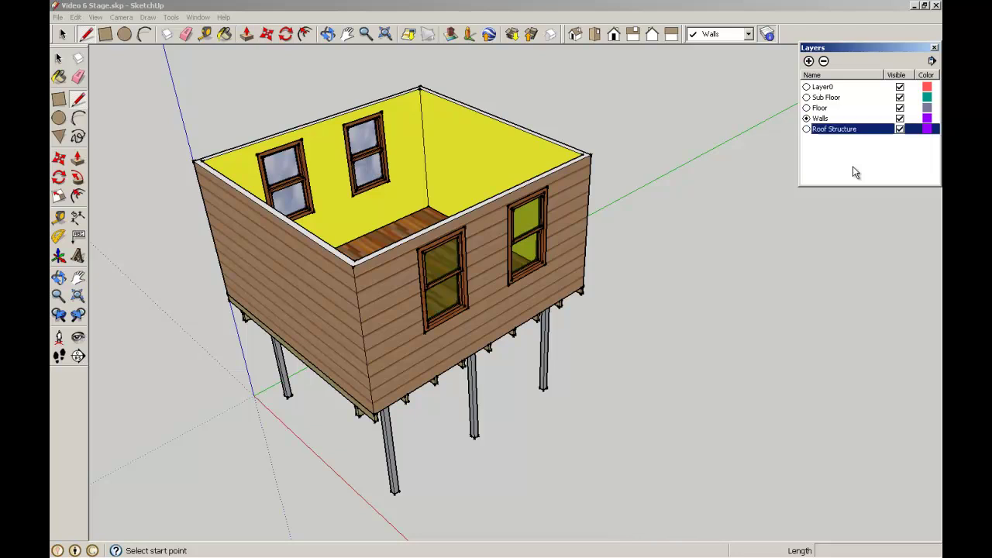
{"action": "left_click", "coordinate": [852, 172]}
{"action": "left_click", "coordinate": [806, 129]}
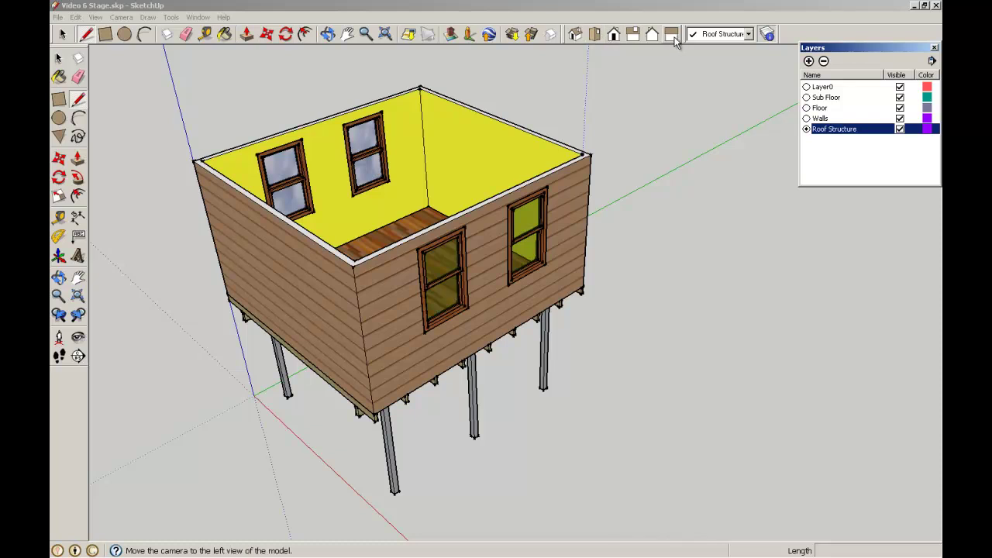
Set the camera to the standard top view of the building with parallel projection.
{"action": "left_click", "coordinate": [618, 35]}
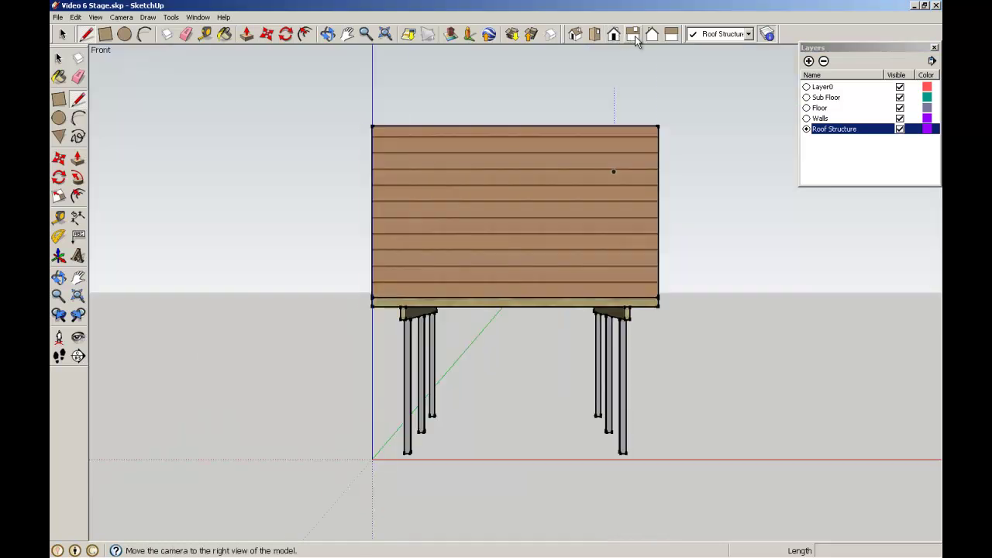
{"action": "left_click", "coordinate": [633, 35]}
{"action": "left_click", "coordinate": [650, 36]}
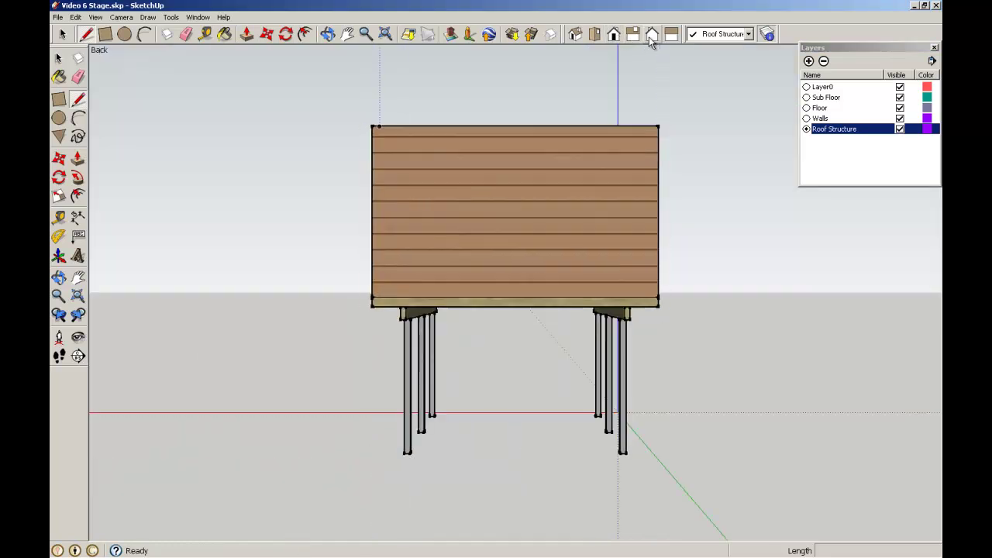
{"action": "left_click", "coordinate": [576, 35]}
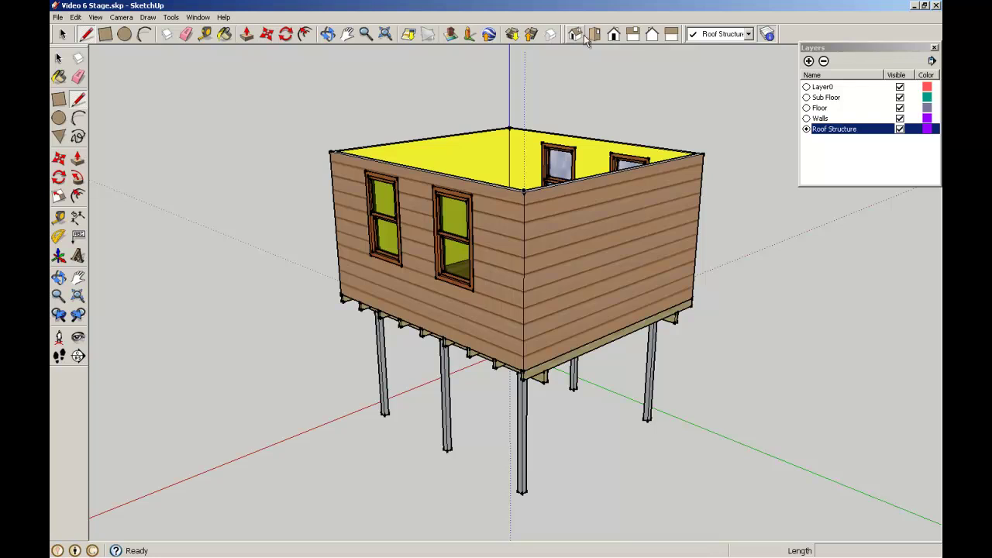
{"action": "left_click", "coordinate": [592, 35]}
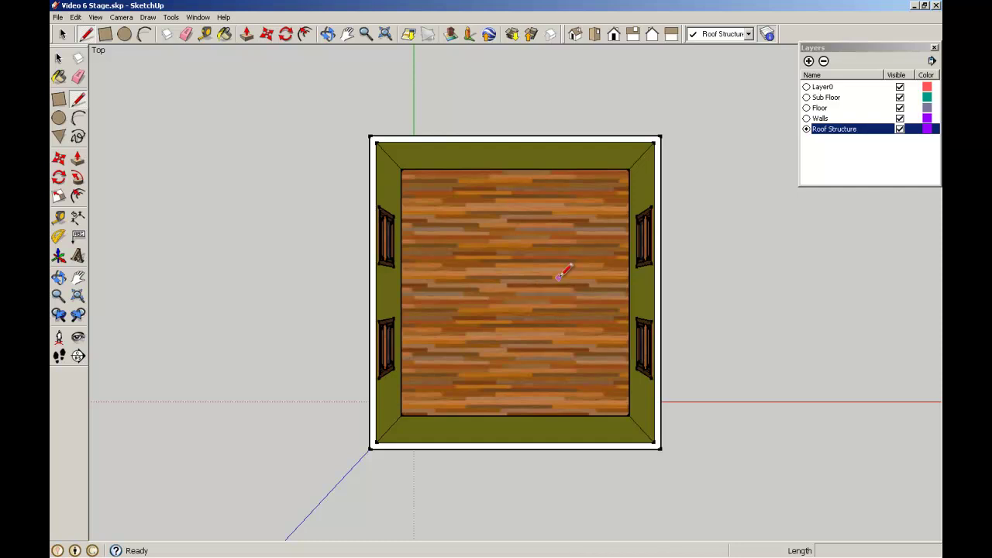
{"action": "left_click", "coordinate": [122, 18]}
{"action": "left_click", "coordinate": [144, 67]}
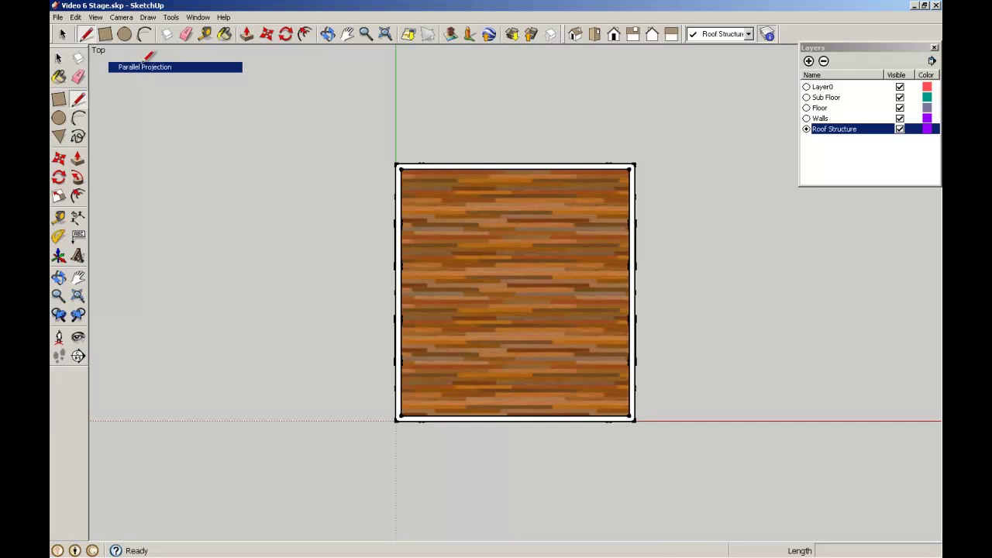
{"action": "scroll", "coordinate": [656, 110], "scroll_direction": "down", "scroll_amount": 2}
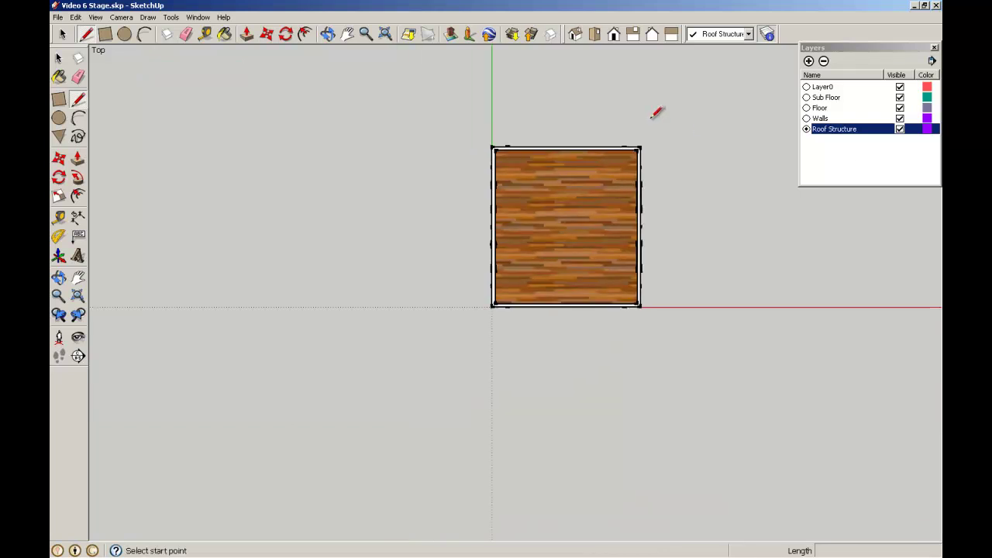
{"action": "scroll", "coordinate": [655, 507], "scroll_direction": "up", "scroll_amount": 1}
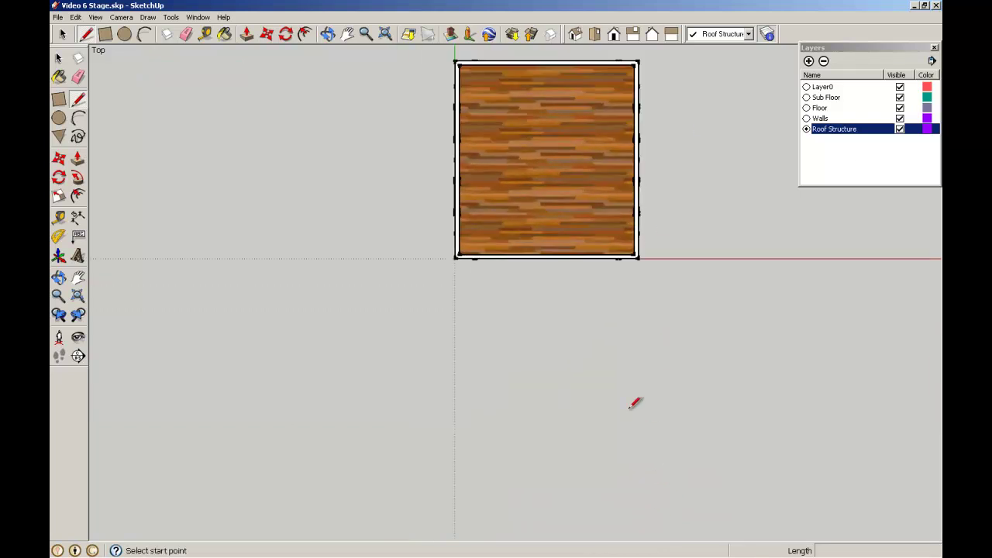
Measure the end wall's outer top edge from corner to corner in the isometric view.
{"action": "left_click", "coordinate": [576, 36]}
{"action": "scroll", "coordinate": [457, 262], "scroll_direction": "up", "scroll_amount": 3}
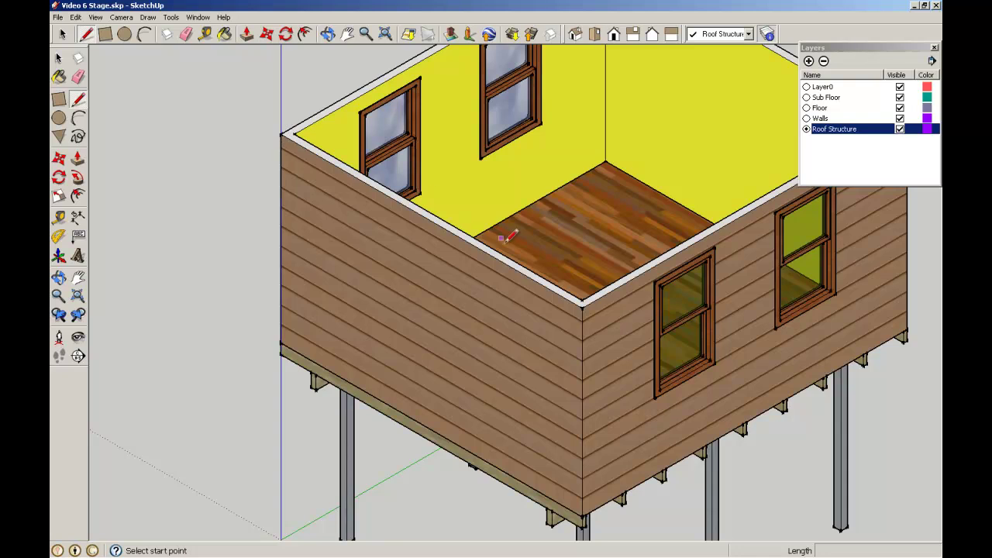
{"action": "left_click", "coordinate": [61, 220]}
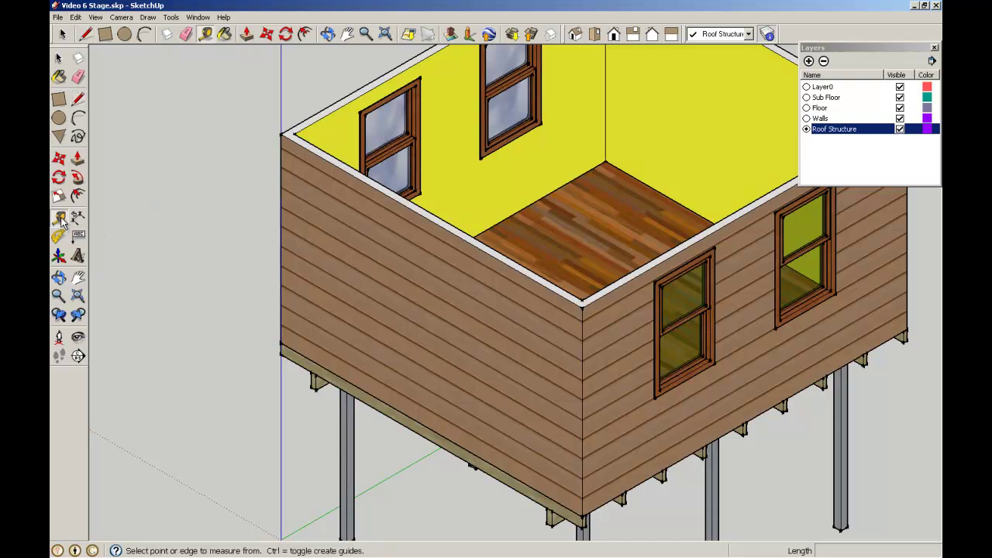
{"action": "left_click", "coordinate": [282, 123]}
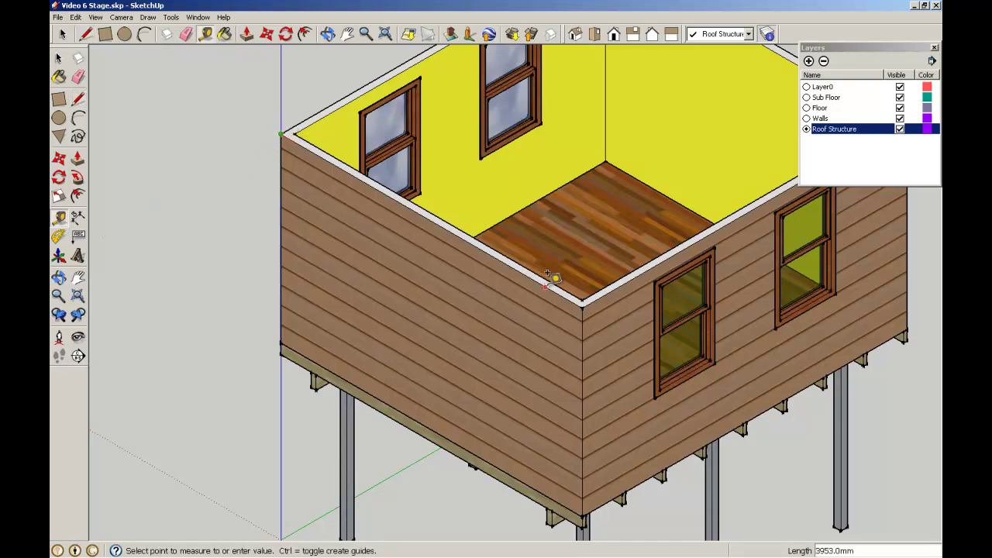
{"action": "left_click", "coordinate": [583, 299]}
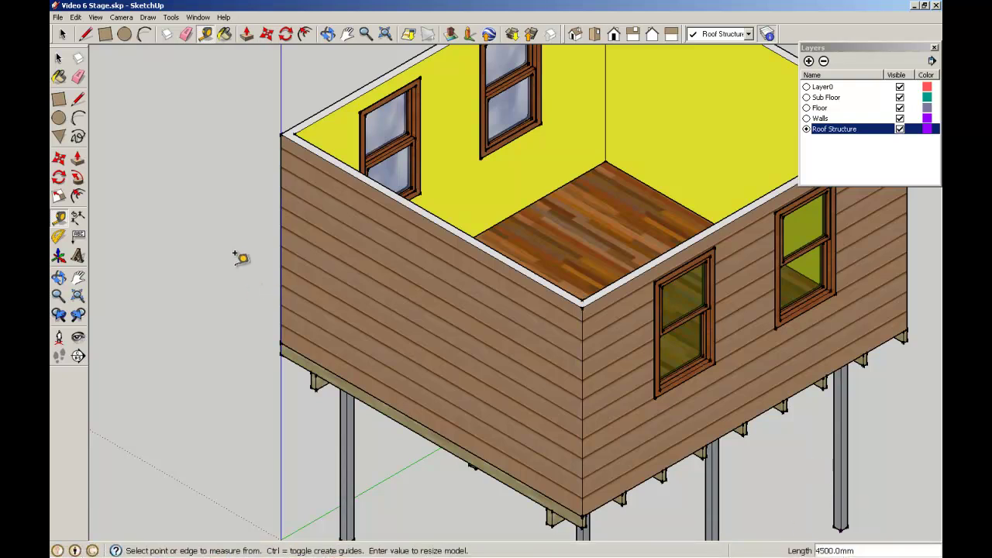
In top view, draw a 2250 mm line parallel to the red axis, starting on the green axis extension clear of the building.
{"action": "left_click", "coordinate": [594, 34]}
{"action": "scroll", "coordinate": [361, 216], "scroll_direction": "down", "scroll_amount": 5}
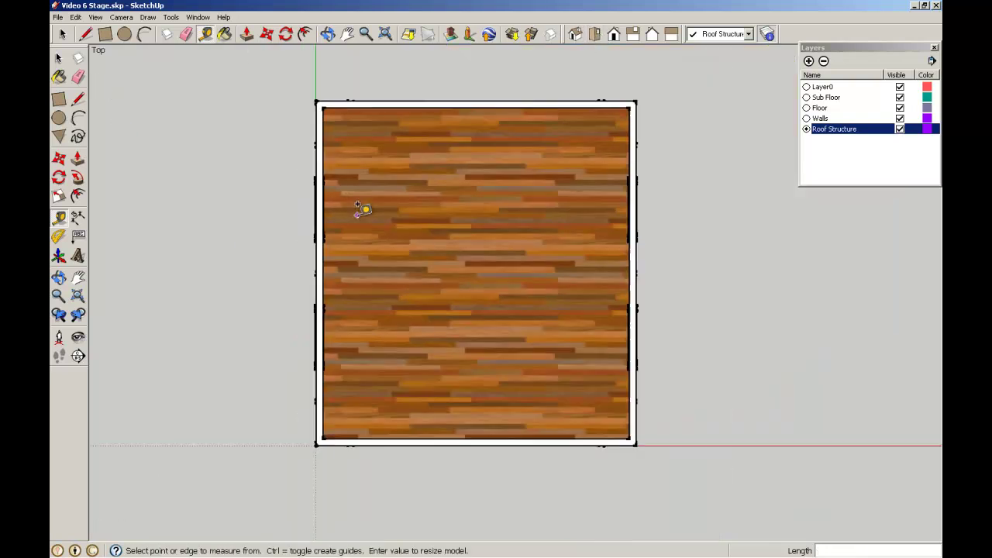
{"action": "left_click", "coordinate": [77, 99]}
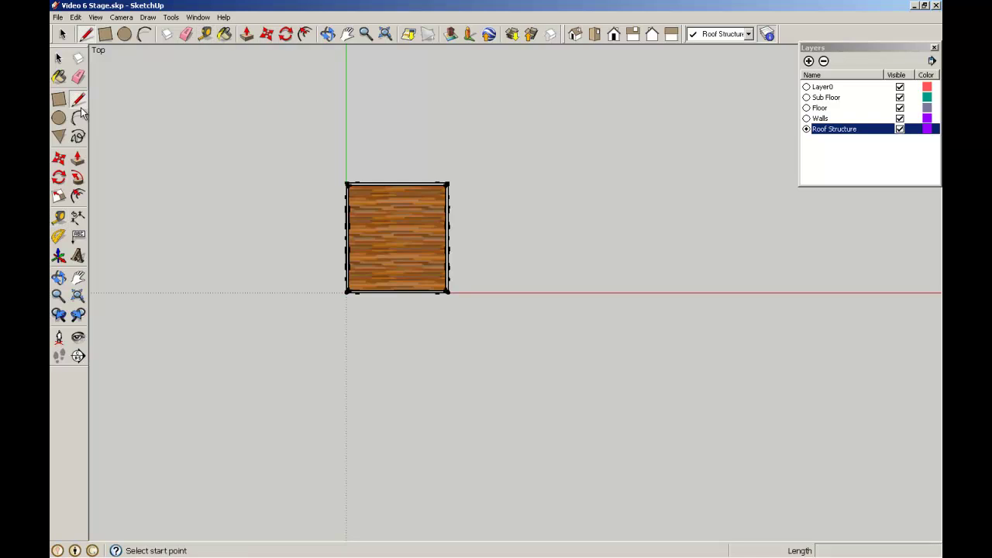
{"action": "scroll", "coordinate": [358, 362], "scroll_direction": "up", "scroll_amount": 4}
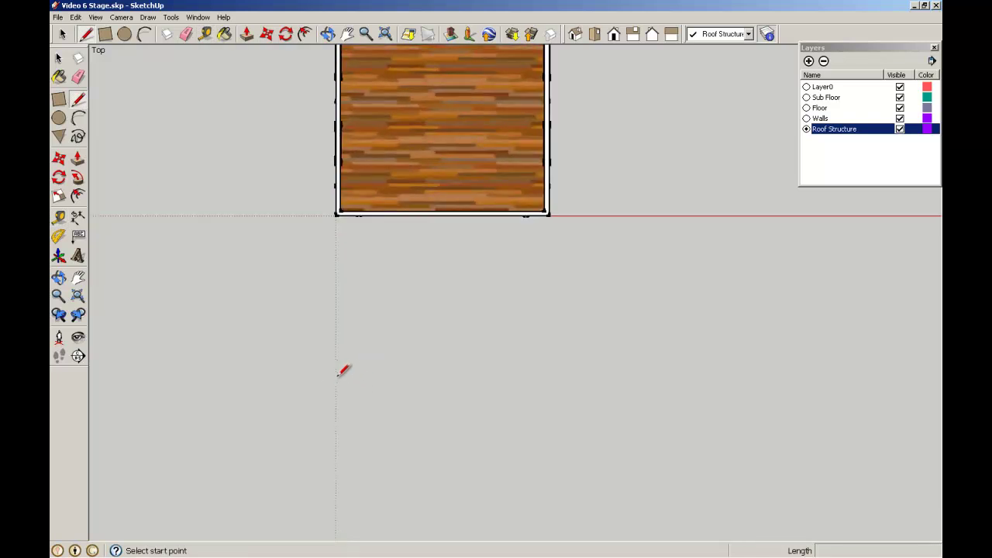
{"action": "left_click", "coordinate": [336, 376]}
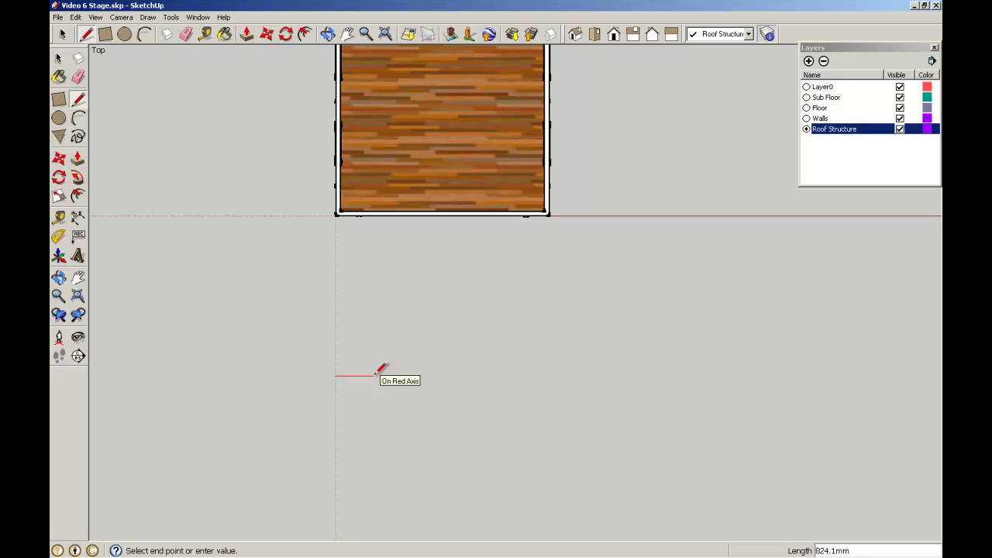
{"action": "type", "text": "2250"}
{"action": "key", "text": "Return"}
{"action": "left_click", "coordinate": [60, 58]}
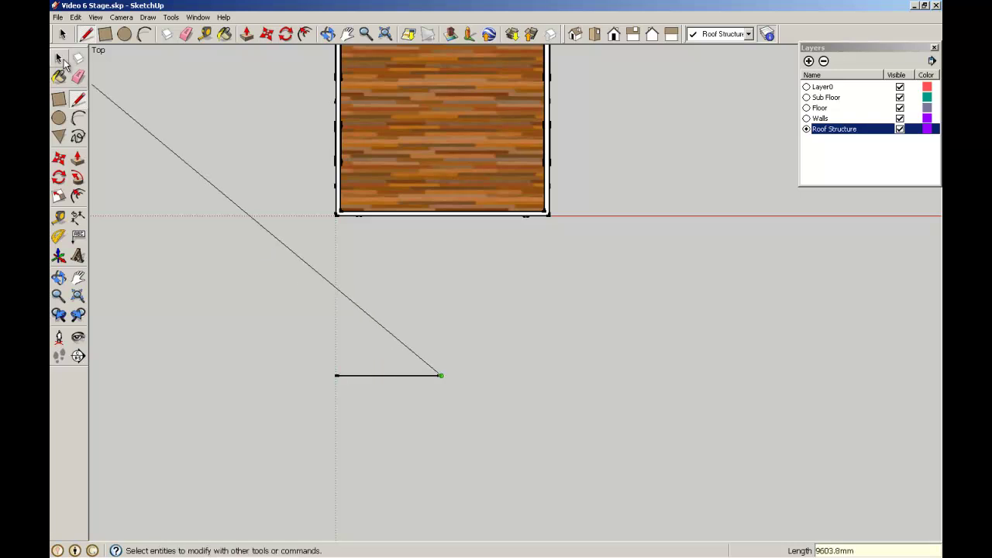
Create a protractor guide at 30 degrees to the line, rising from its end on the green axis extension.
{"action": "scroll", "coordinate": [448, 385], "scroll_direction": "up", "scroll_amount": 1}
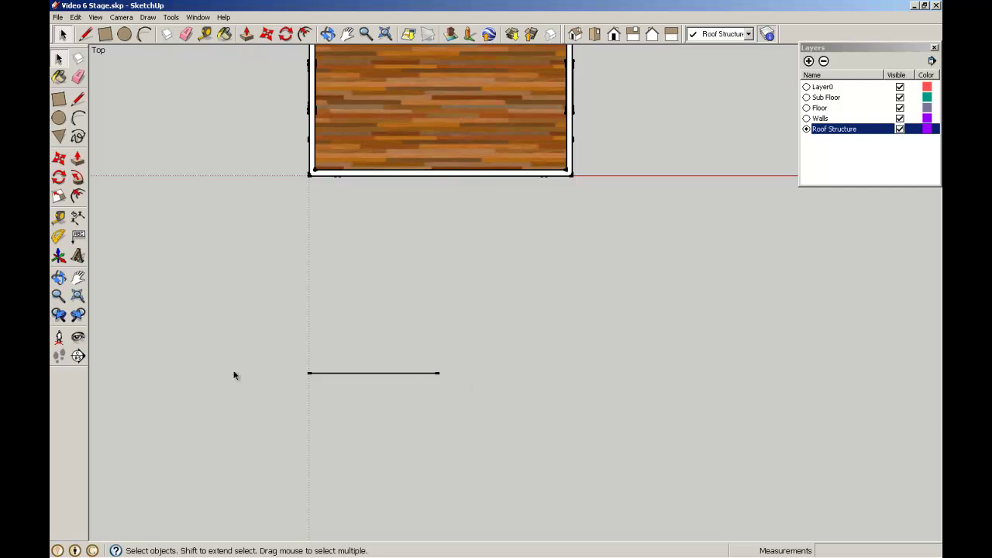
{"action": "left_click", "coordinate": [59, 237]}
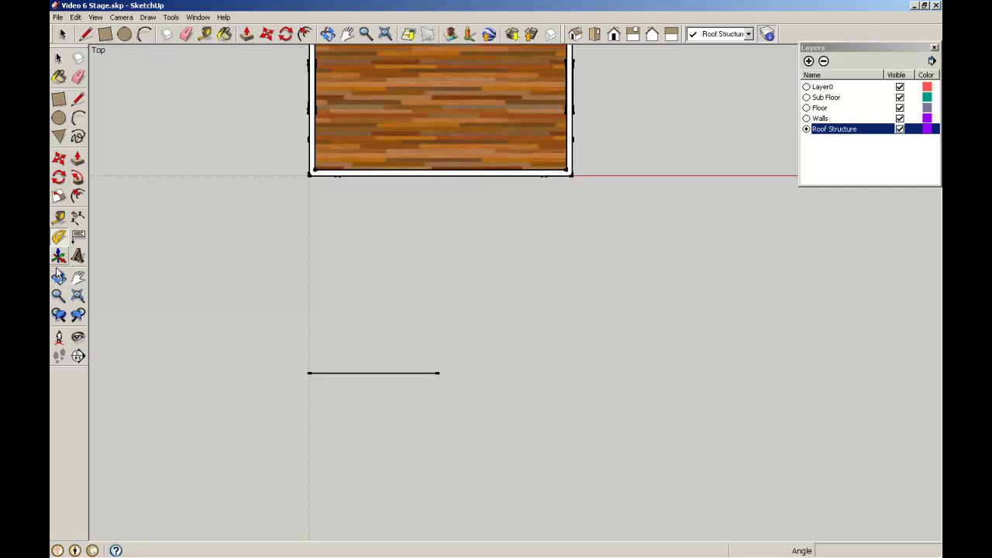
{"action": "left_click", "coordinate": [308, 373]}
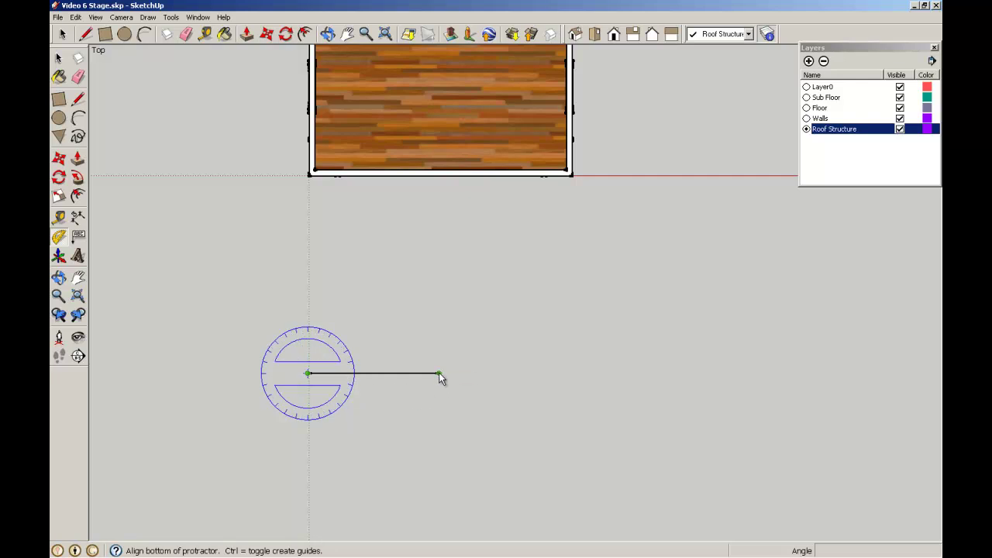
{"action": "left_click", "coordinate": [439, 373]}
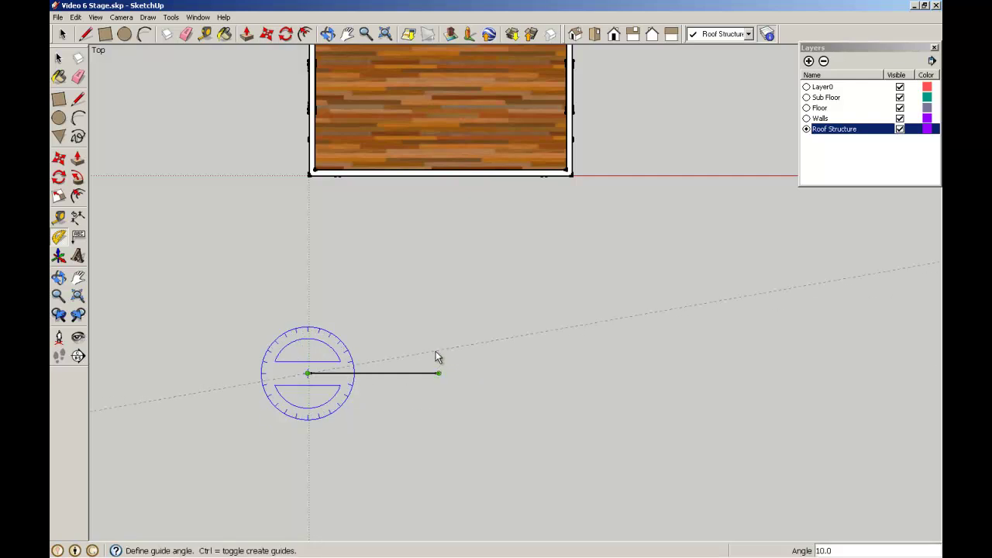
{"action": "left_click", "coordinate": [431, 312]}
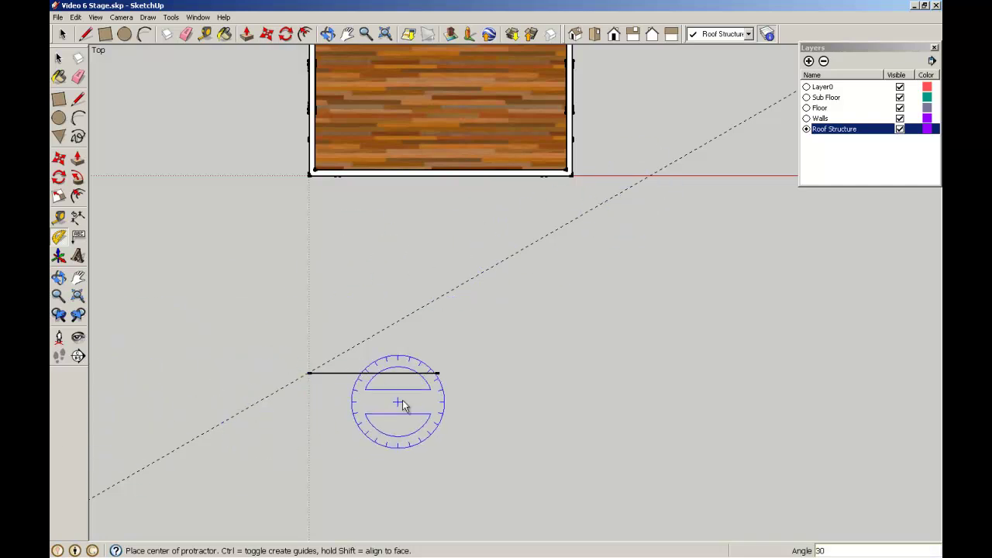
{"action": "left_click", "coordinate": [439, 373]}
{"action": "left_click", "coordinate": [390, 377]}
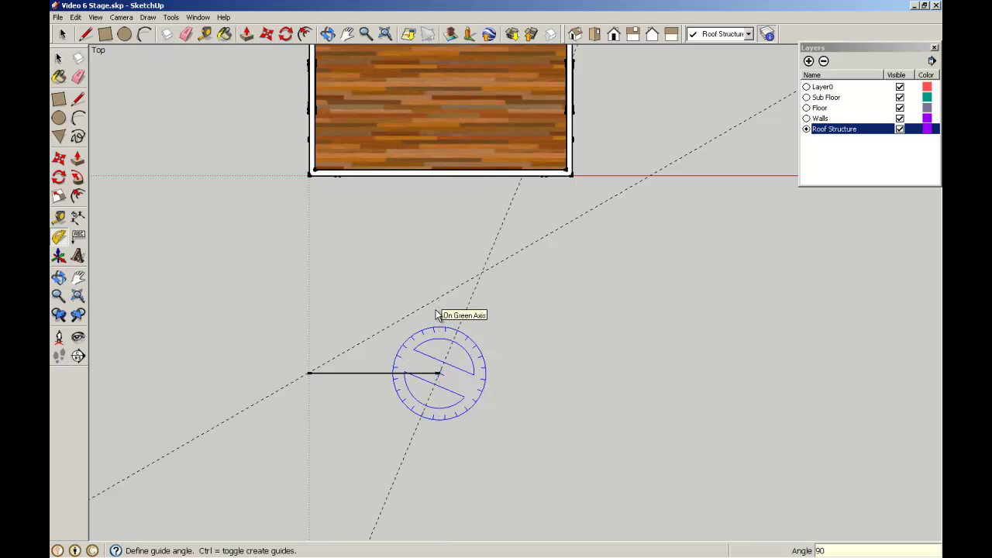
{"action": "key", "text": "Escape"}
Create a protractor guide at 90 degrees through the 2250 mm line's other end.
{"action": "left_click", "coordinate": [438, 372]}
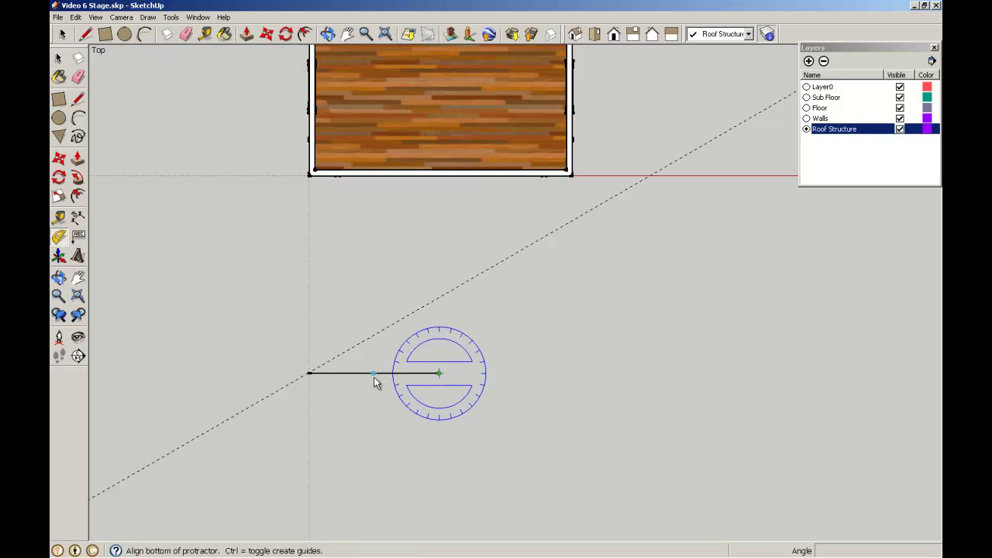
{"action": "left_click", "coordinate": [375, 377]}
{"action": "left_click", "coordinate": [436, 323]}
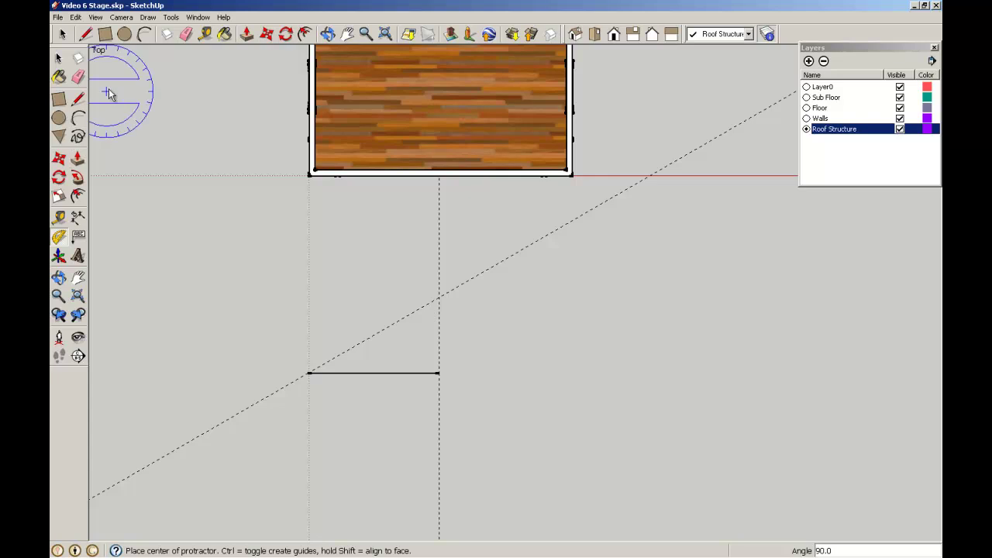
{"action": "left_click", "coordinate": [59, 58]}
Draw a 900 mm overhang extending the base line outward past the sloping guide's origin, and drop a perpendicular line from its end to the sloping guide.
{"action": "left_click", "coordinate": [77, 101]}
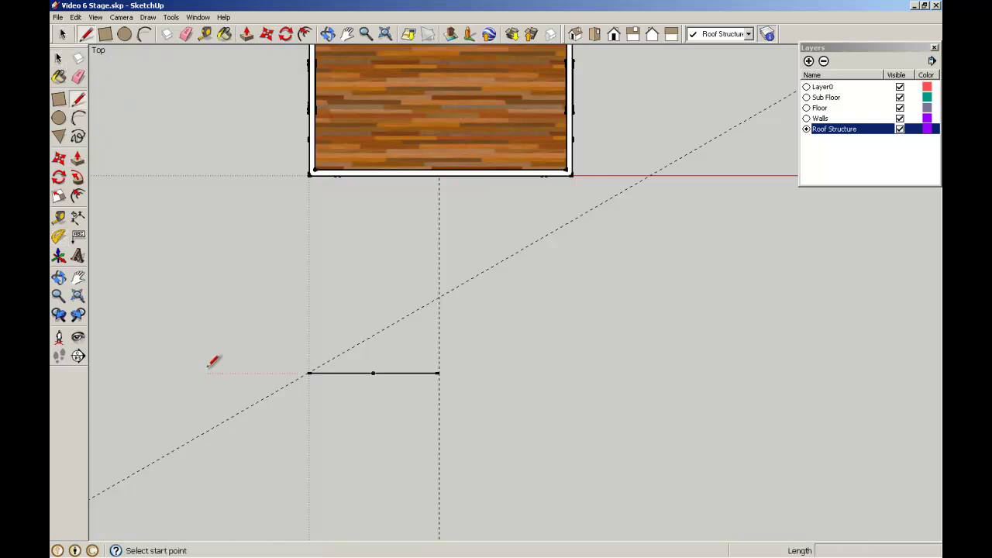
{"action": "scroll", "coordinate": [258, 371], "scroll_direction": "up", "scroll_amount": 2}
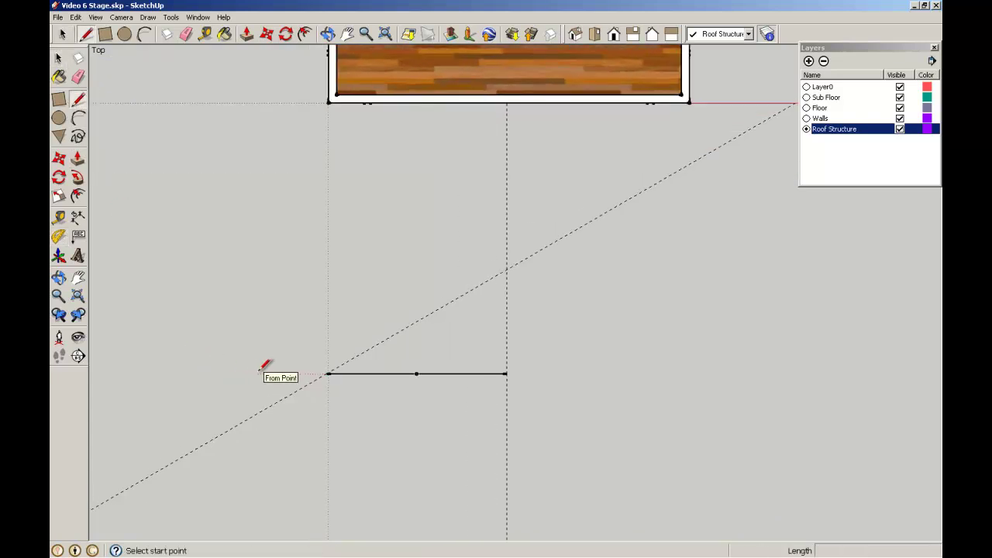
{"action": "left_click", "coordinate": [327, 373]}
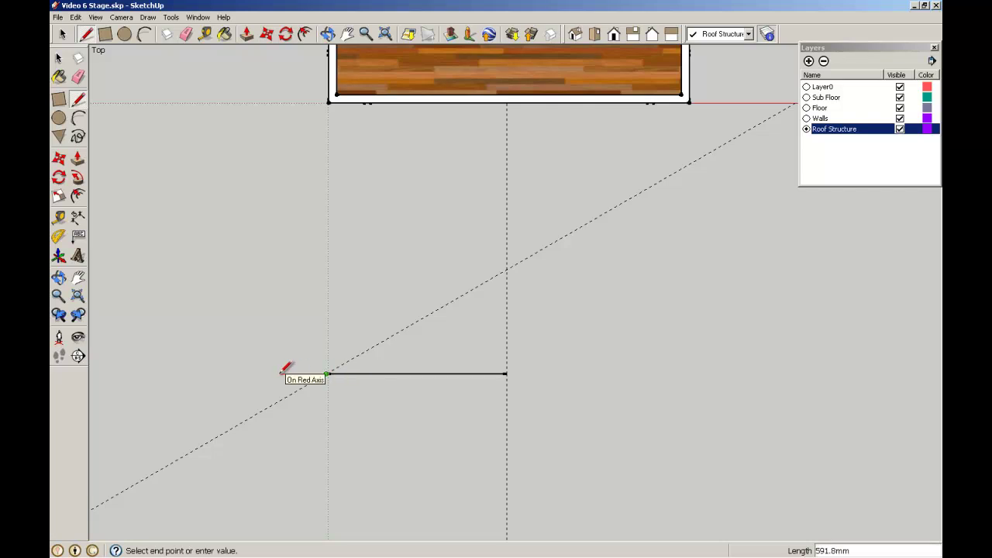
{"action": "type", "text": "900"}
{"action": "key", "text": "Return"}
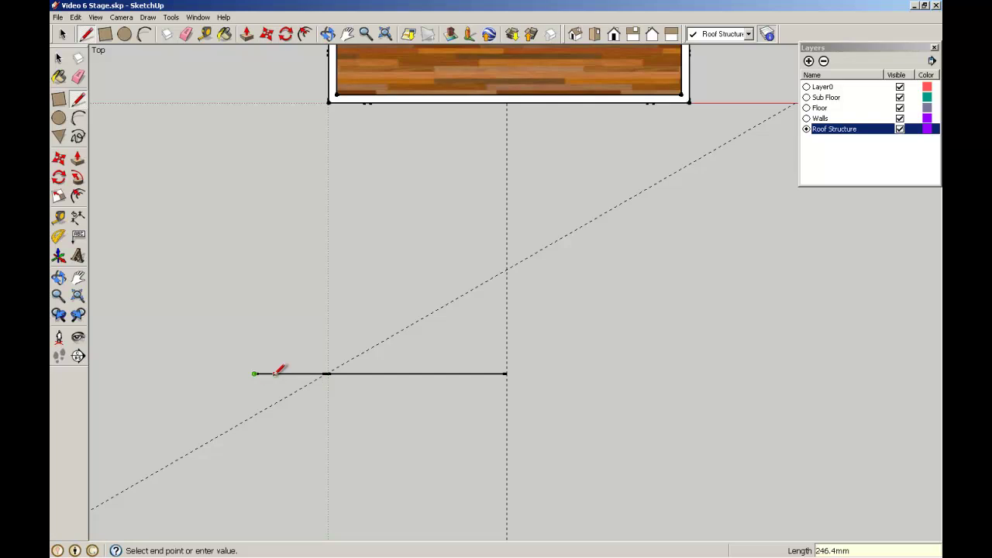
{"action": "left_click", "coordinate": [254, 413]}
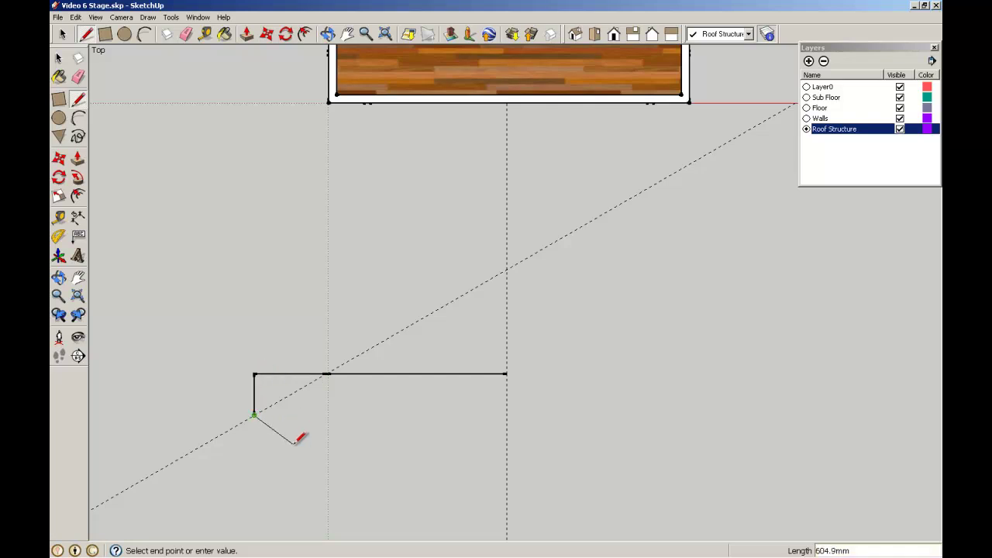
{"action": "key", "text": "Escape"}
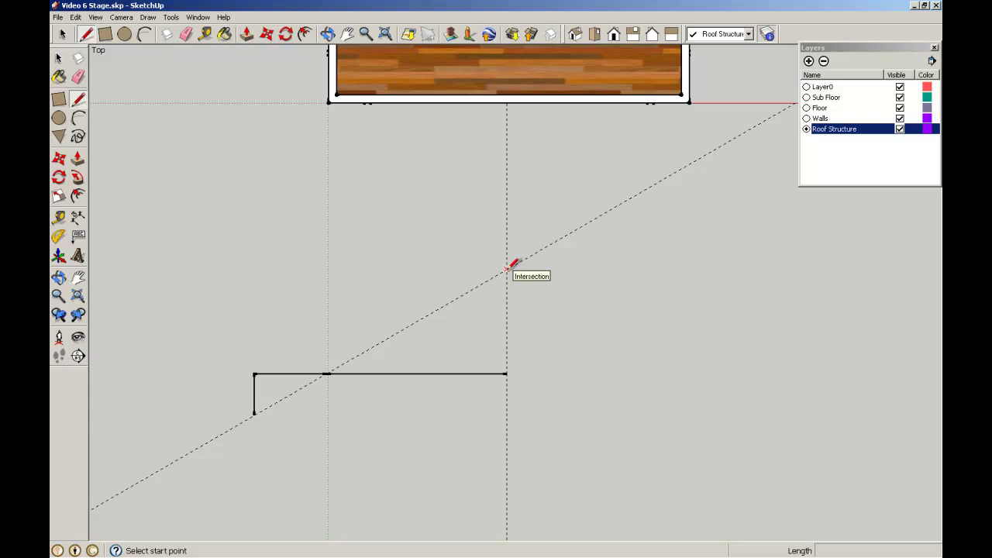
Draw the rafter's lower edge along the sloping guide, from its intersection with the vertical guide to the overhang perpendicular's lower end.
{"action": "scroll", "coordinate": [509, 268], "scroll_direction": "up", "scroll_amount": 1}
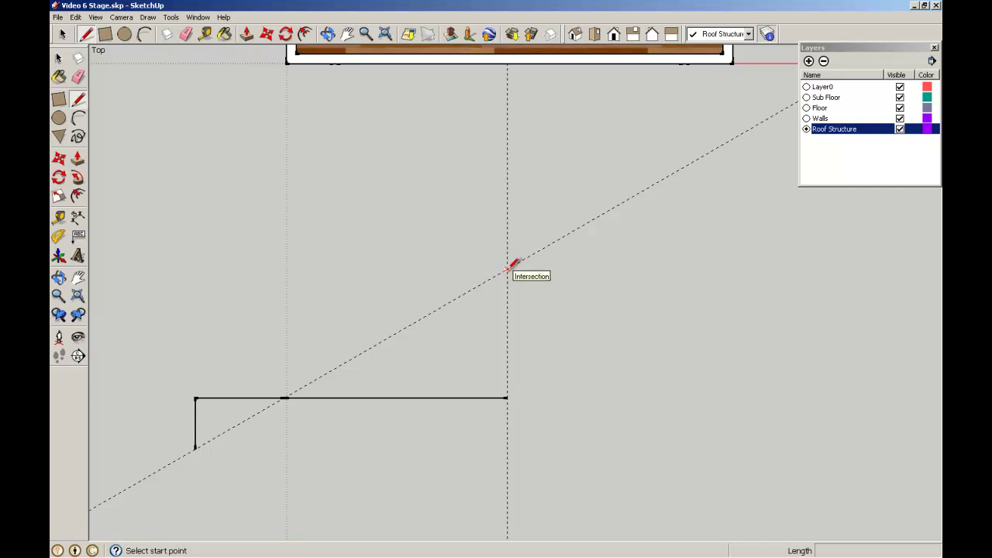
{"action": "left_click", "coordinate": [507, 269]}
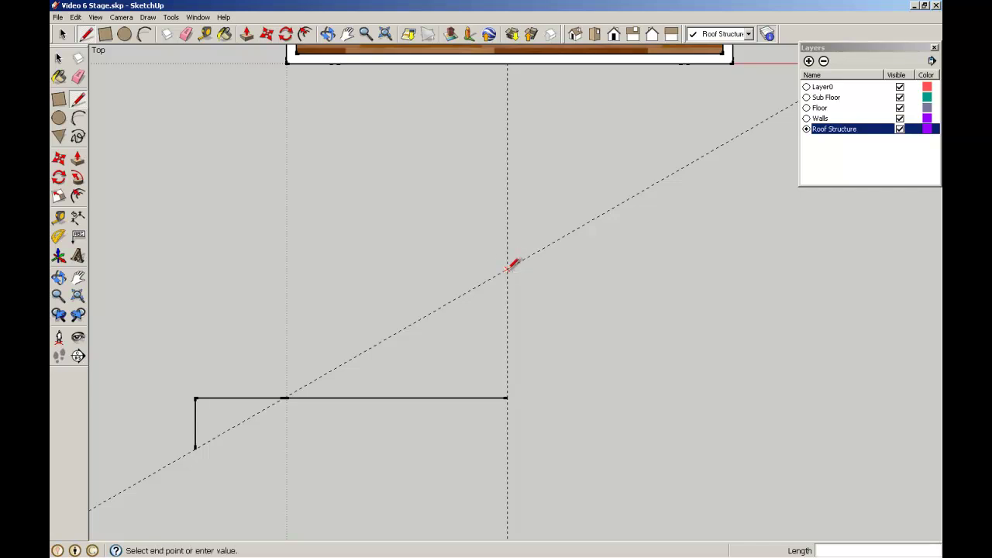
{"action": "left_click", "coordinate": [195, 447]}
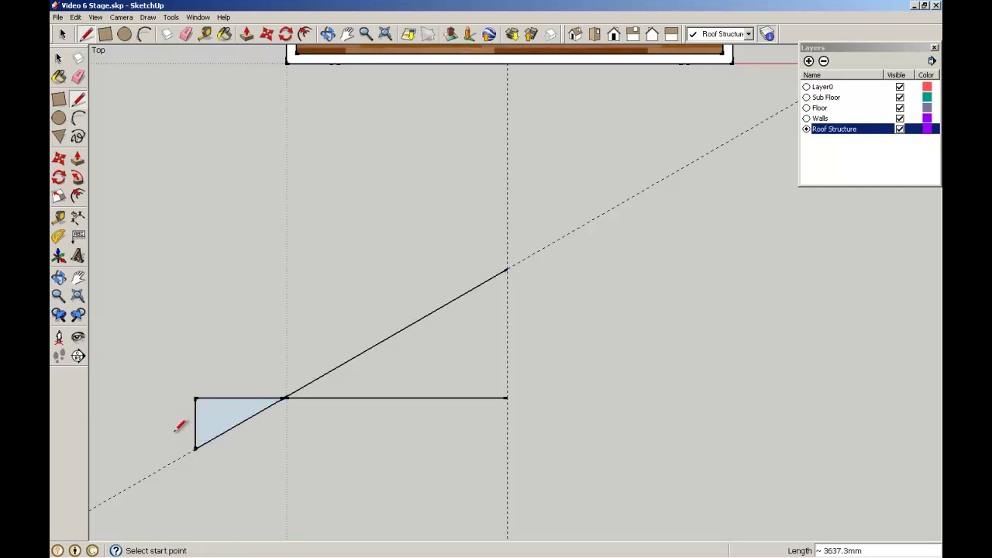
Draw a 70 mm square-cut rafter end, a parallel upper edge up to the vertical guide, and the closing edge along that guide.
{"action": "left_click", "coordinate": [195, 447]}
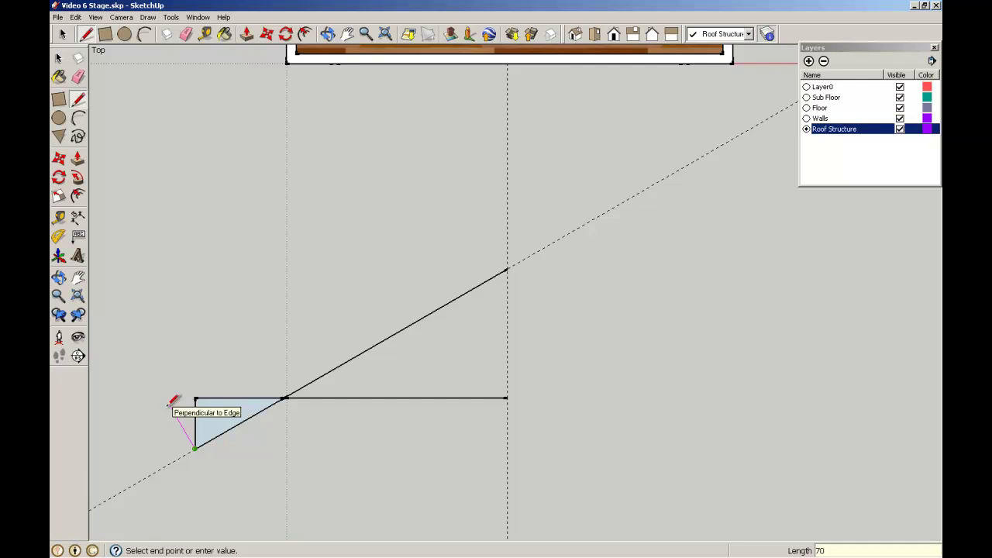
{"action": "scroll", "coordinate": [191, 426], "scroll_direction": "up", "scroll_amount": 4}
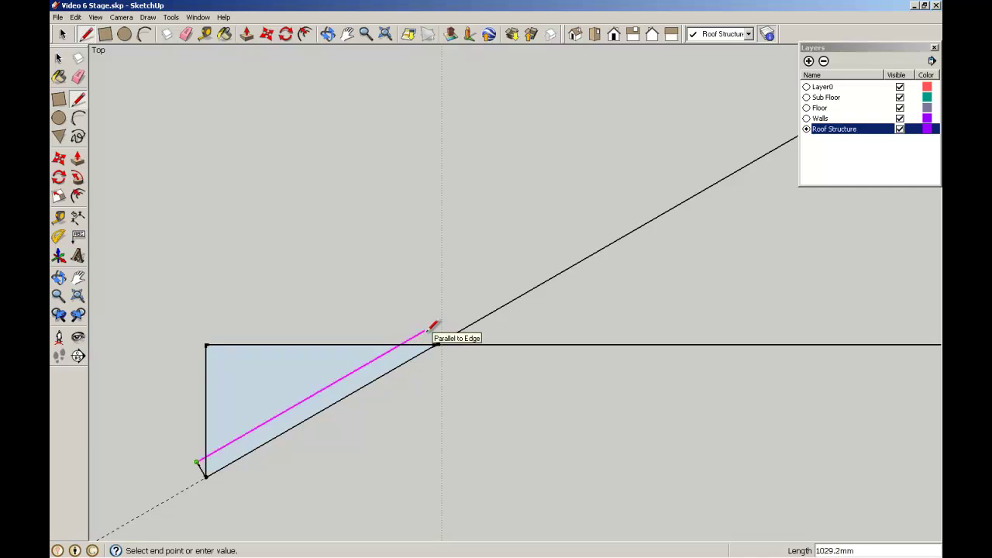
{"action": "scroll", "coordinate": [577, 290], "scroll_direction": "down", "scroll_amount": 3}
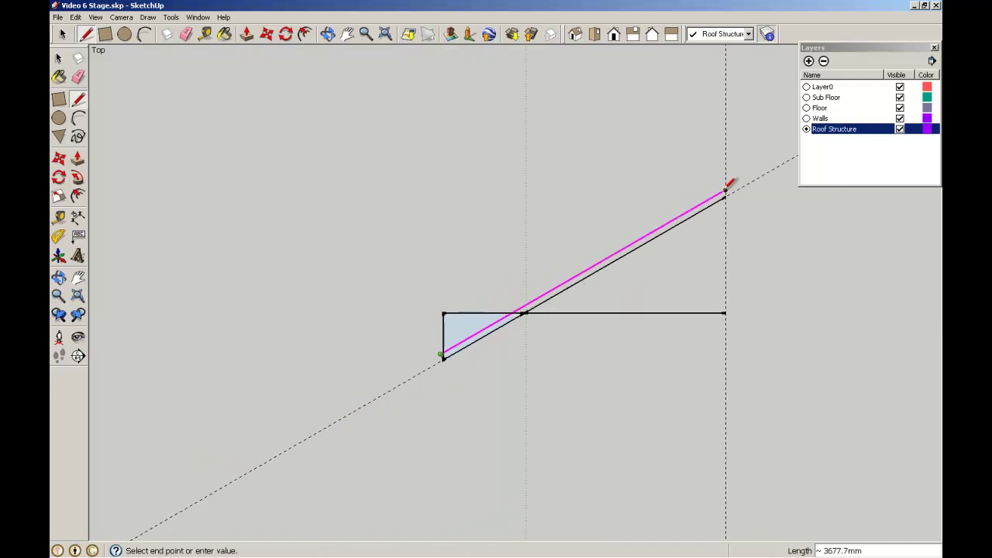
{"action": "scroll", "coordinate": [727, 187], "scroll_direction": "up", "scroll_amount": 3}
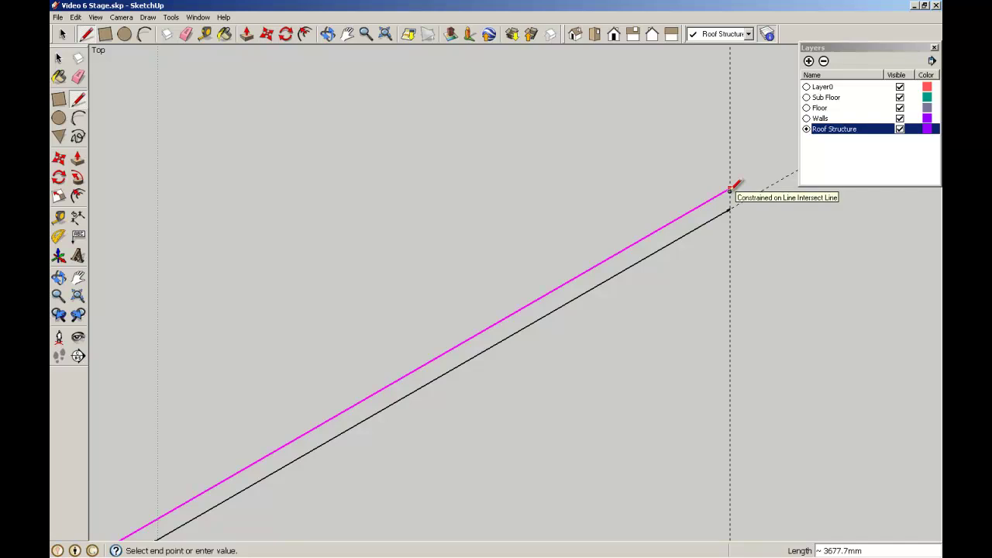
{"action": "left_click", "coordinate": [729, 189]}
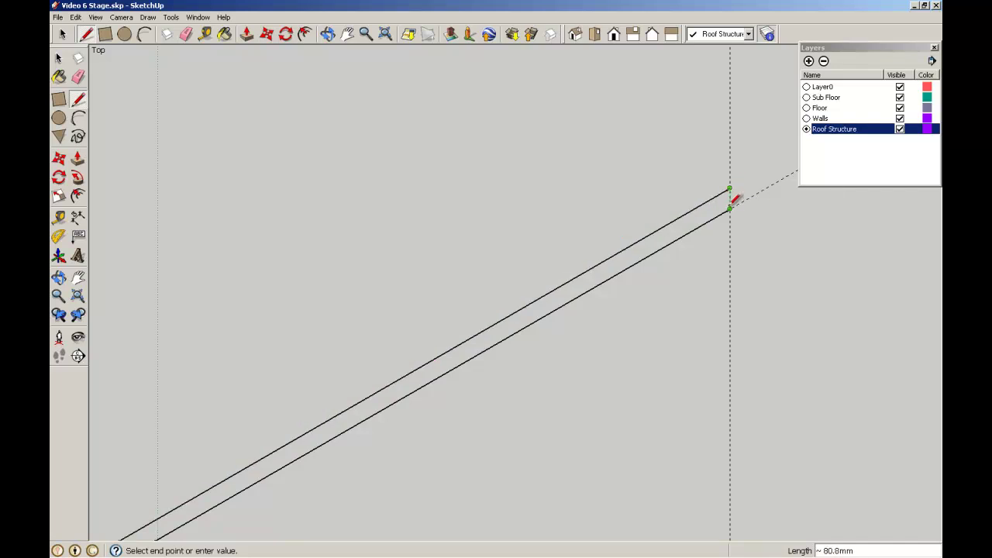
{"action": "left_click", "coordinate": [729, 208]}
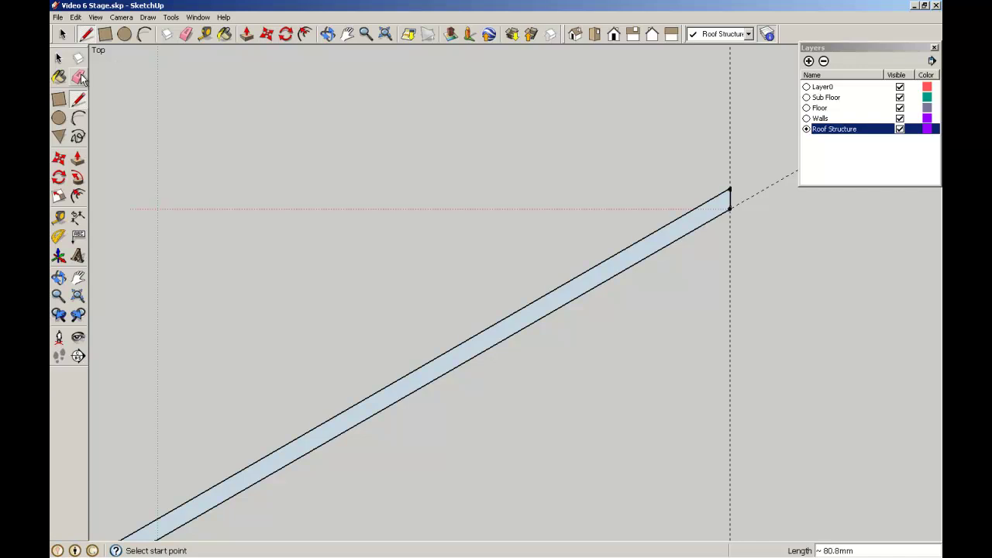
Erase the overhang construction lines around the rafter tail and the edges crossing the rafter, leaving a clean rafter face.
{"action": "left_click", "coordinate": [58, 59]}
{"action": "scroll", "coordinate": [310, 248], "scroll_direction": "down", "scroll_amount": 4}
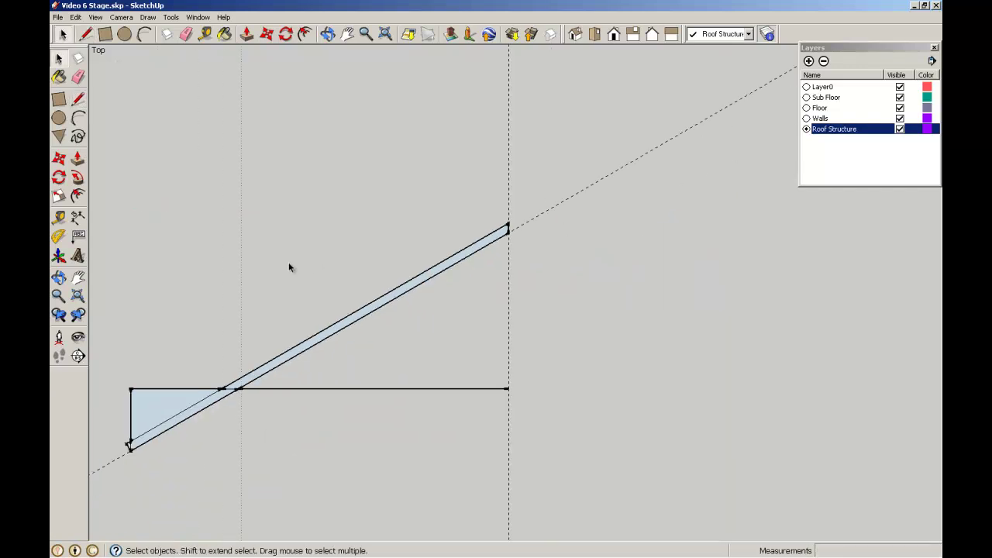
{"action": "scroll", "coordinate": [120, 411], "scroll_direction": "up", "scroll_amount": 4}
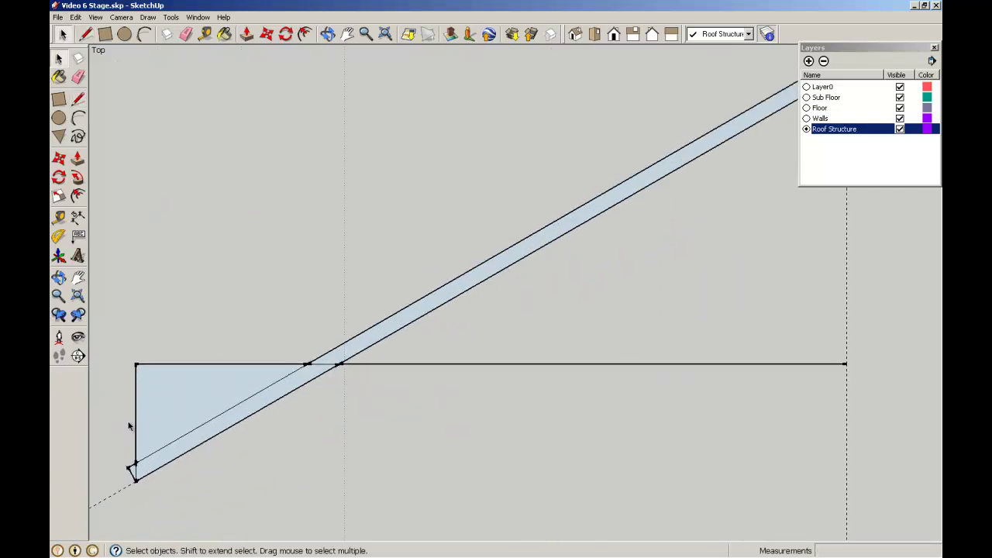
{"action": "left_click", "coordinate": [78, 78]}
{"action": "mouse_move", "coordinate": [338, 361]}
{"action": "left_mouse_down"}
{"action": "mouse_move", "coordinate": [368, 350]}
{"action": "mouse_move", "coordinate": [323, 345]}
{"action": "left_mouse_up"}
{"action": "mouse_move", "coordinate": [204, 355]}
{"action": "left_mouse_down"}
{"action": "mouse_move", "coordinate": [127, 383]}
{"action": "mouse_move", "coordinate": [150, 381]}
{"action": "left_mouse_up"}
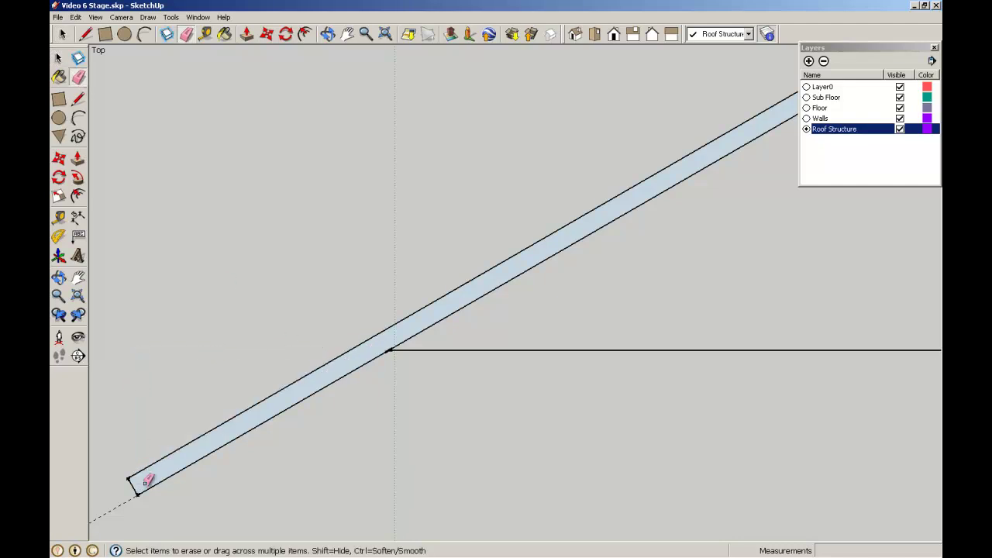
{"action": "scroll", "coordinate": [186, 220], "scroll_direction": "down", "scroll_amount": 2}
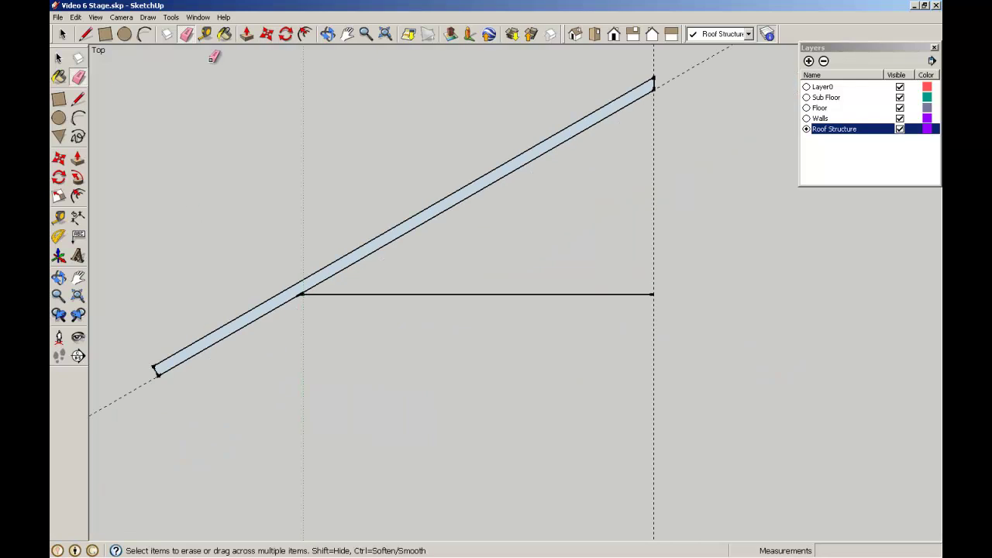
Make the base line a 70 mm deep bottom chord reaching the rafter's underside, and erase the edge dividing chord and rafter.
{"action": "left_click", "coordinate": [78, 99]}
{"action": "scroll", "coordinate": [671, 259], "scroll_direction": "up", "scroll_amount": 1}
{"action": "scroll", "coordinate": [671, 260], "scroll_direction": "up", "scroll_amount": 1}
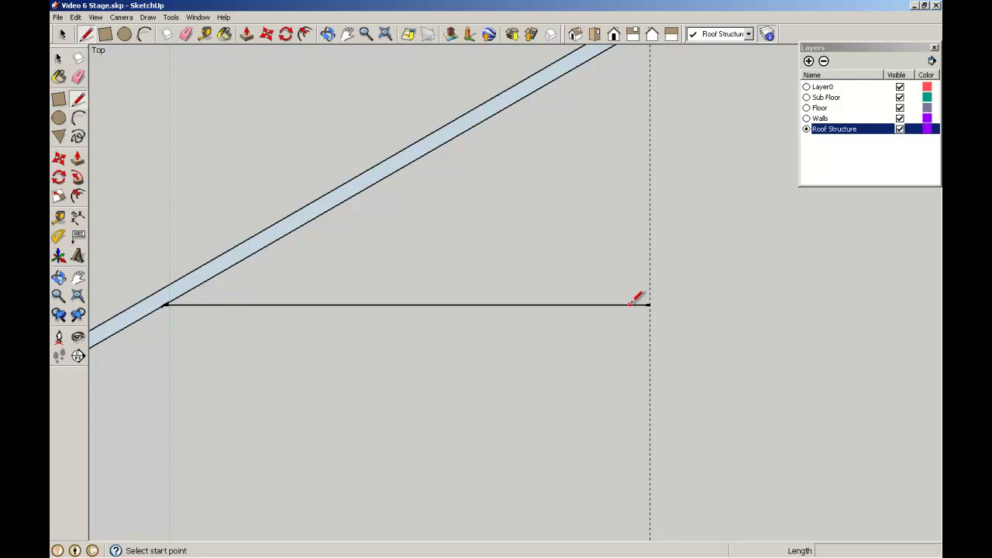
{"action": "left_click", "coordinate": [649, 303]}
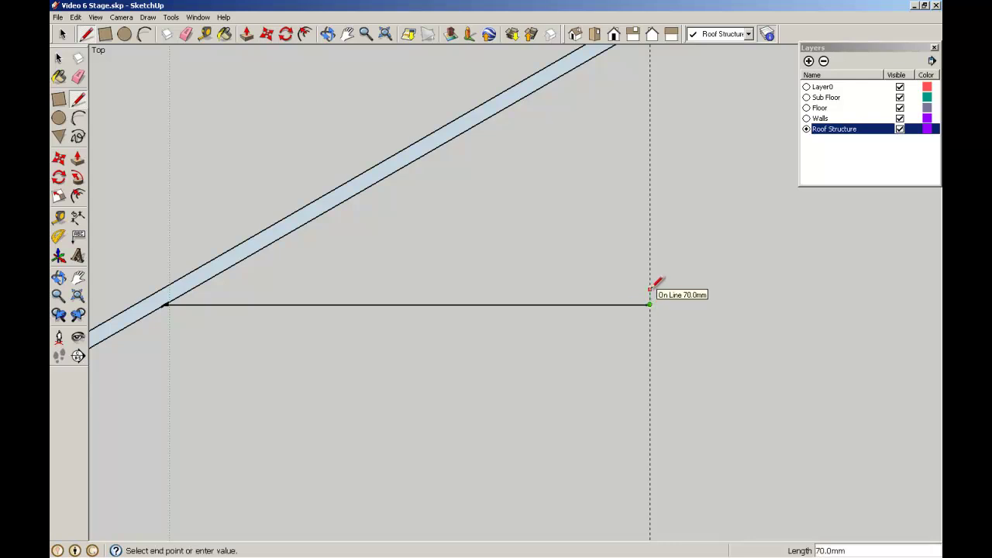
{"action": "type", "text": "70"}
{"action": "key", "text": "Return"}
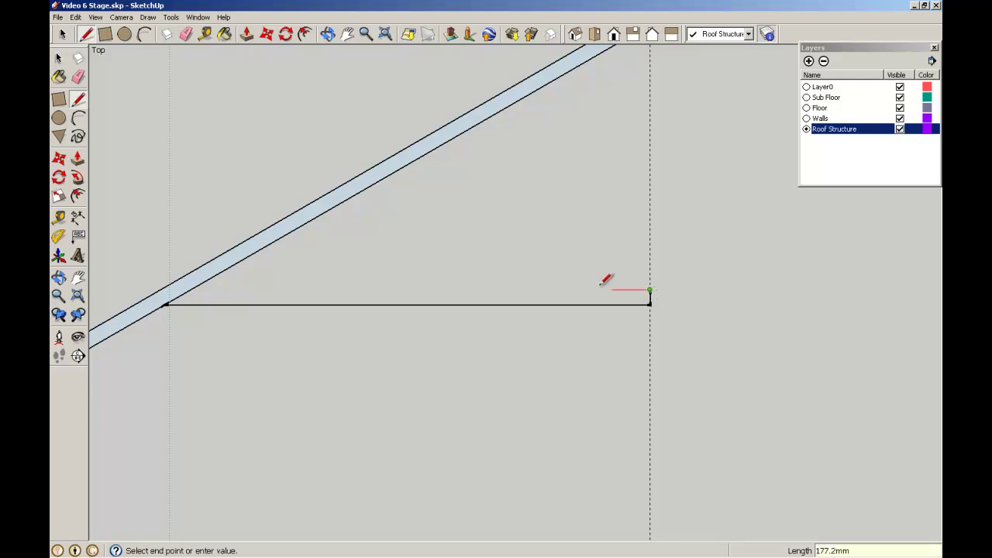
{"action": "left_click", "coordinate": [192, 289]}
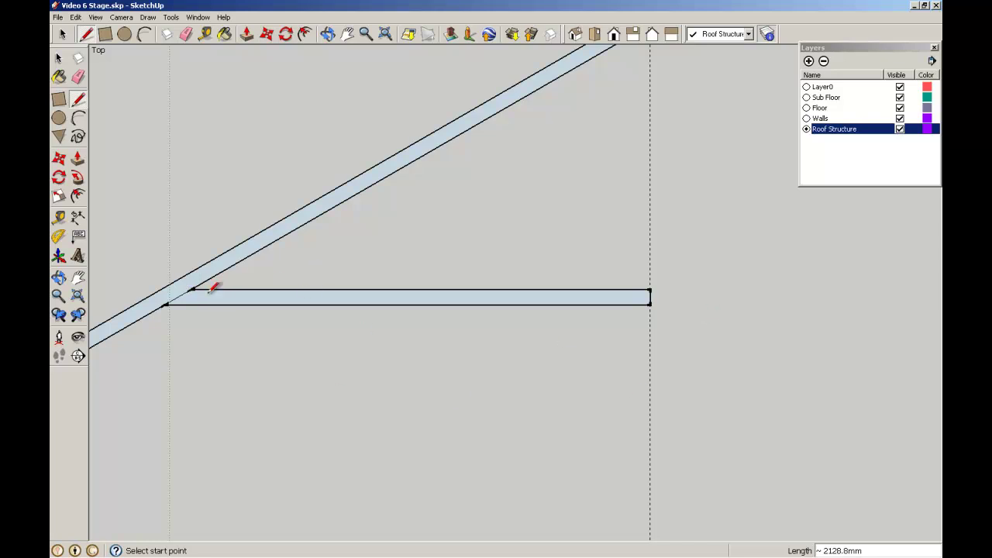
{"action": "left_click", "coordinate": [79, 77]}
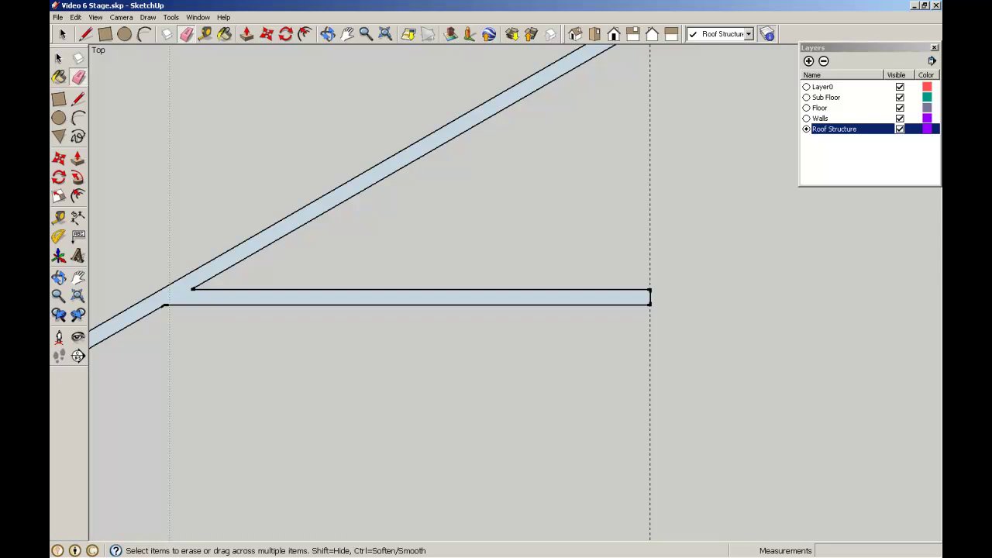
{"action": "left_click", "coordinate": [60, 58]}
Draw a vertical line from the rafter's lower corner to the chord's upper corner, and delete the triangular face it encloses.
{"action": "left_click", "coordinate": [78, 99]}
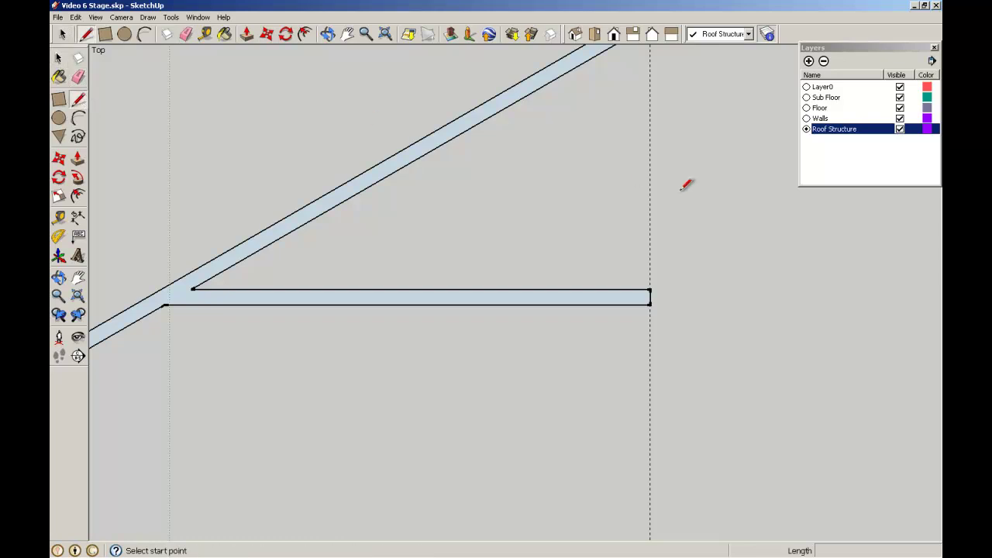
{"action": "scroll", "coordinate": [686, 184], "scroll_direction": "down", "scroll_amount": 1}
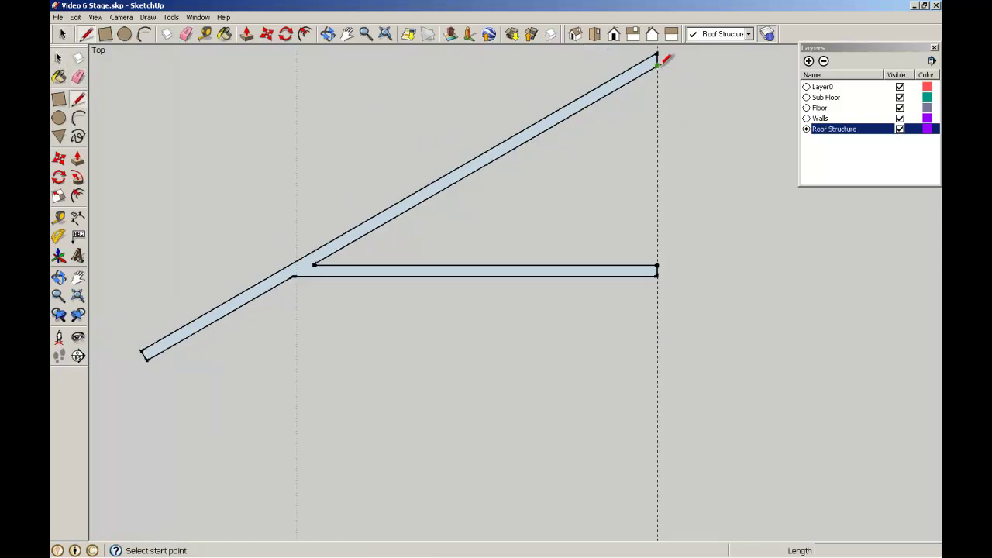
{"action": "left_click", "coordinate": [658, 66]}
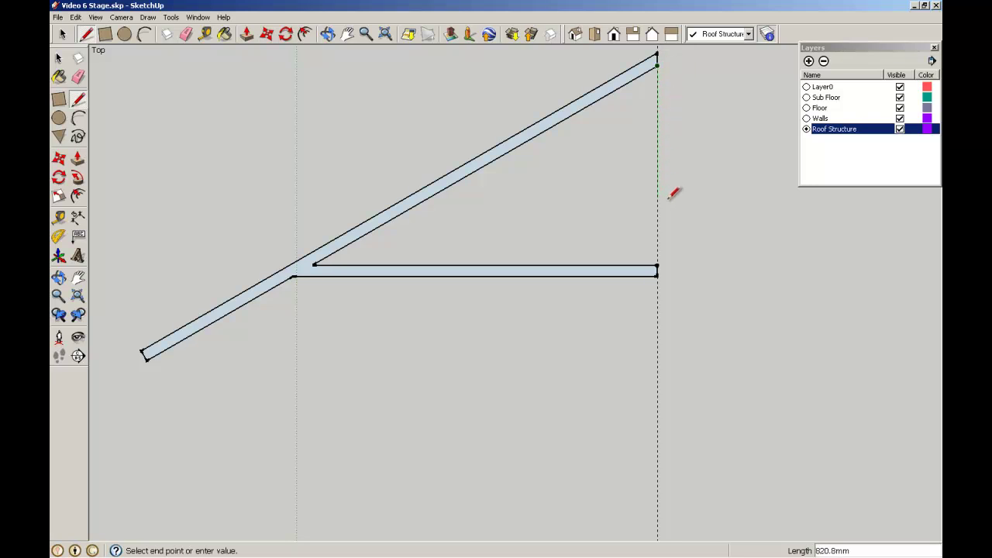
{"action": "left_click", "coordinate": [657, 265]}
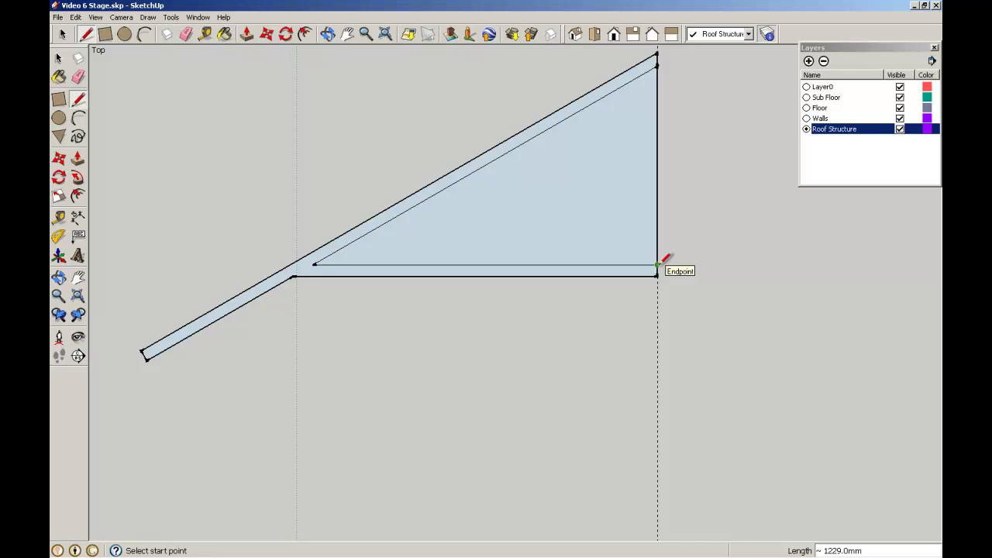
{"action": "left_click", "coordinate": [78, 77]}
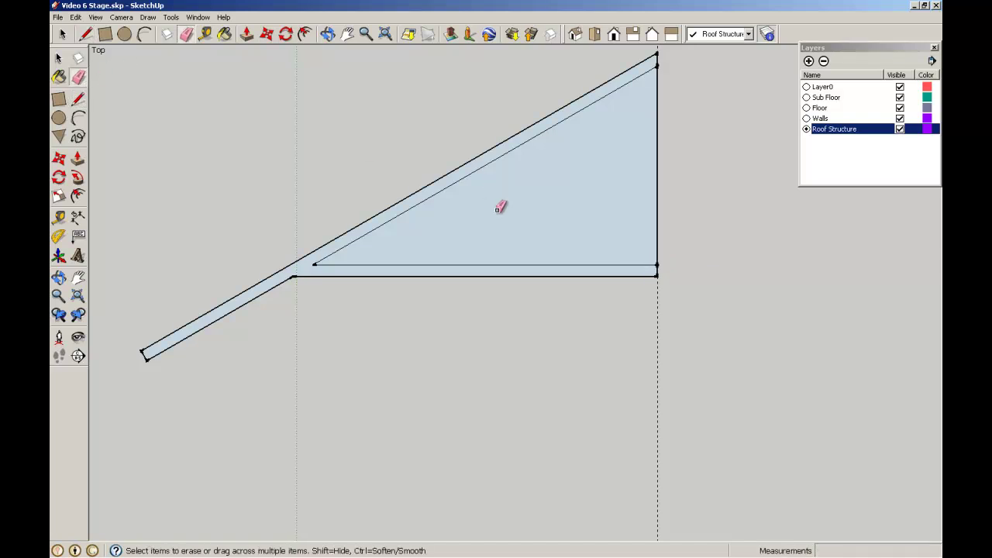
{"action": "left_click", "coordinate": [58, 58]}
{"action": "left_click", "coordinate": [473, 199]}
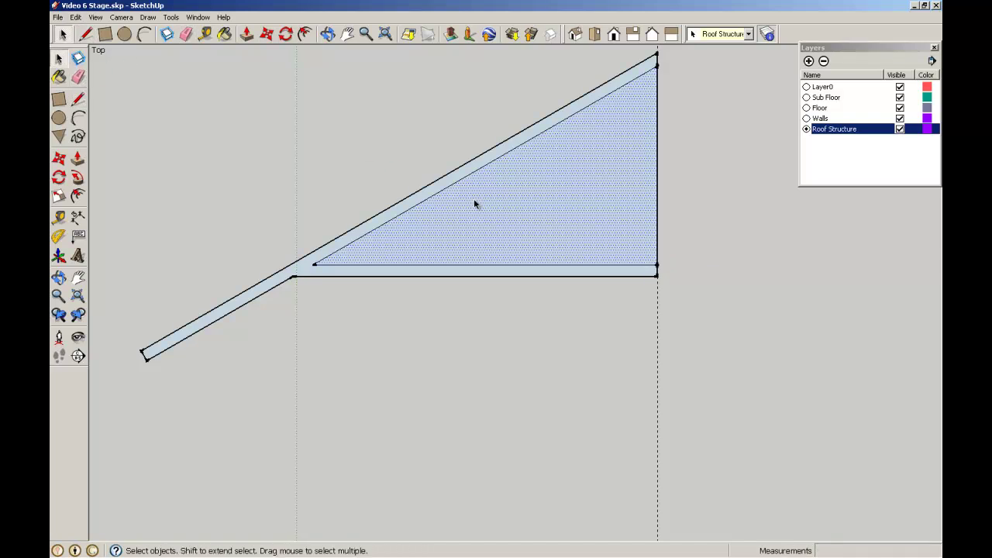
{"action": "key", "text": "Delete"}
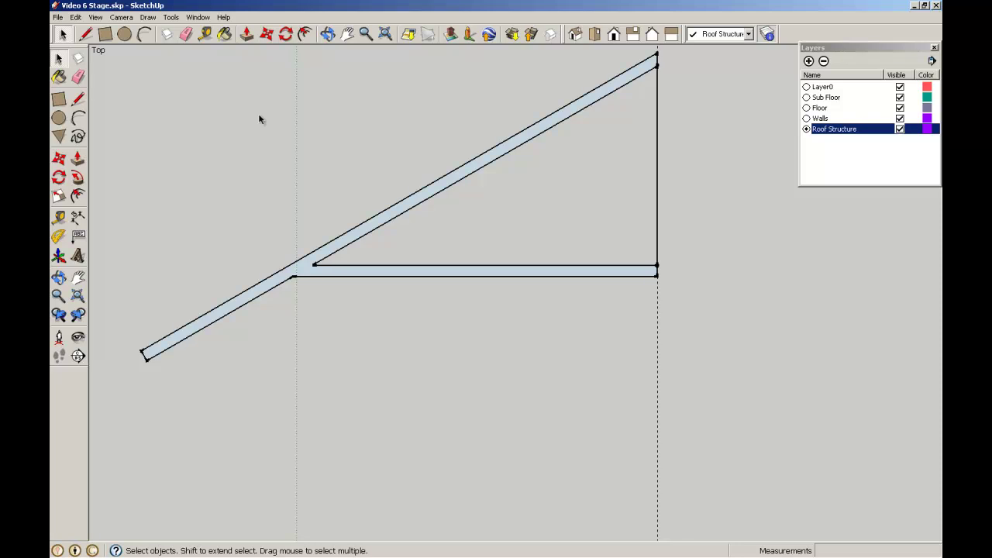
Mark 35 mm inward along the chord's upper edge from its end, and draw a vertical line from there up to the rafter's underside.
{"action": "left_click", "coordinate": [77, 98]}
{"action": "scroll", "coordinate": [673, 252], "scroll_direction": "up", "scroll_amount": 2}
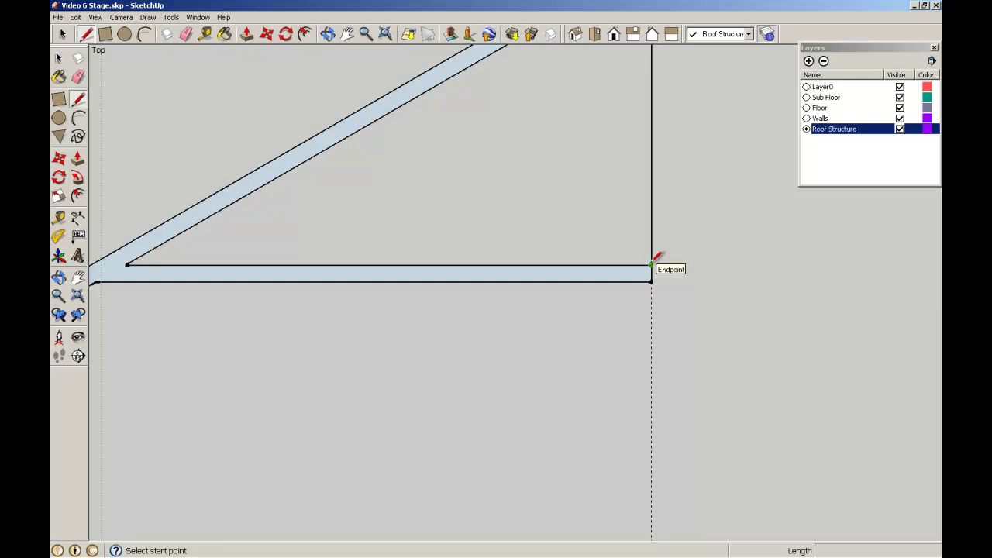
{"action": "left_click", "coordinate": [651, 265]}
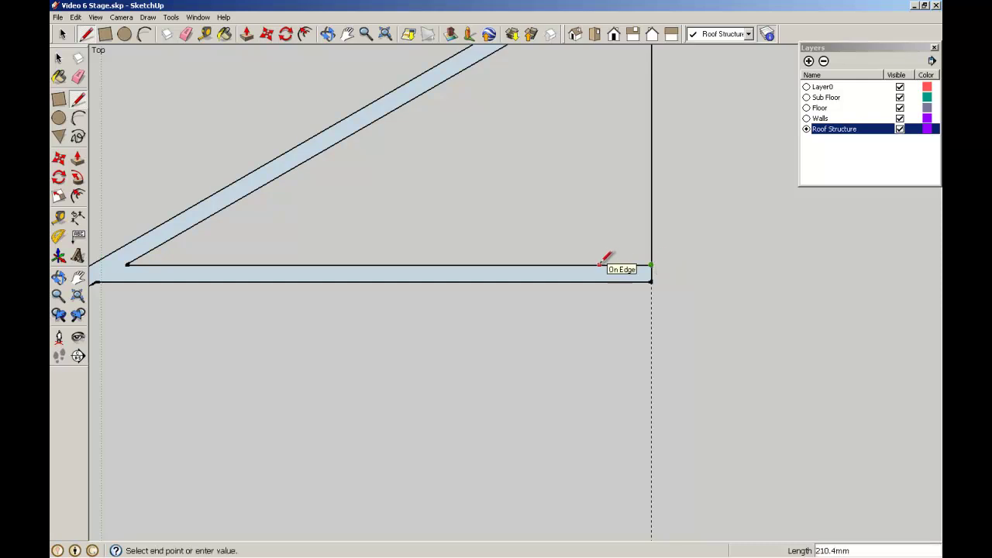
{"action": "left_click", "coordinate": [601, 264]}
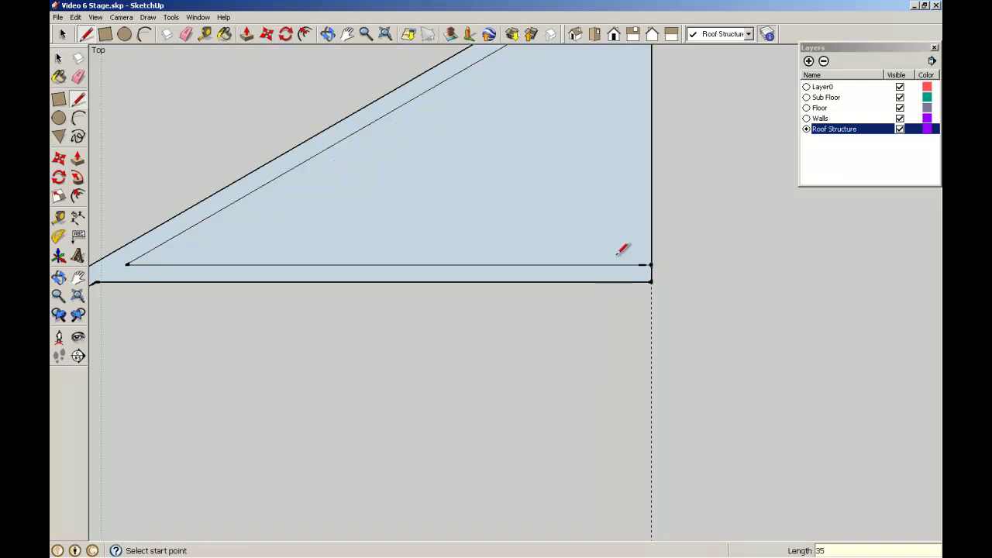
{"action": "left_click", "coordinate": [641, 265]}
{"action": "scroll", "coordinate": [652, 179], "scroll_direction": "down", "scroll_amount": 2}
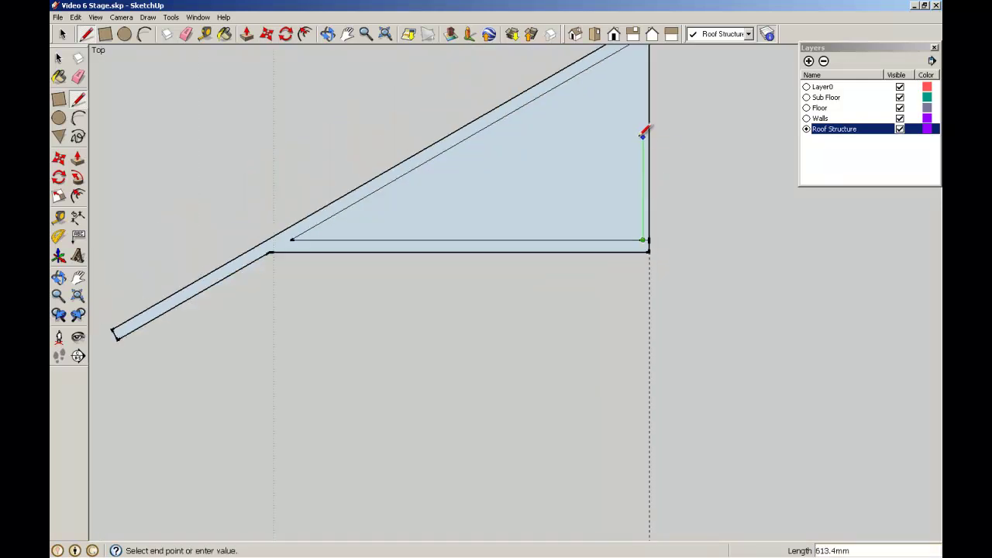
{"action": "middle_click_drag", "start_coordinate": [643, 133], "coordinate": [648, 230], "text": "shift"}
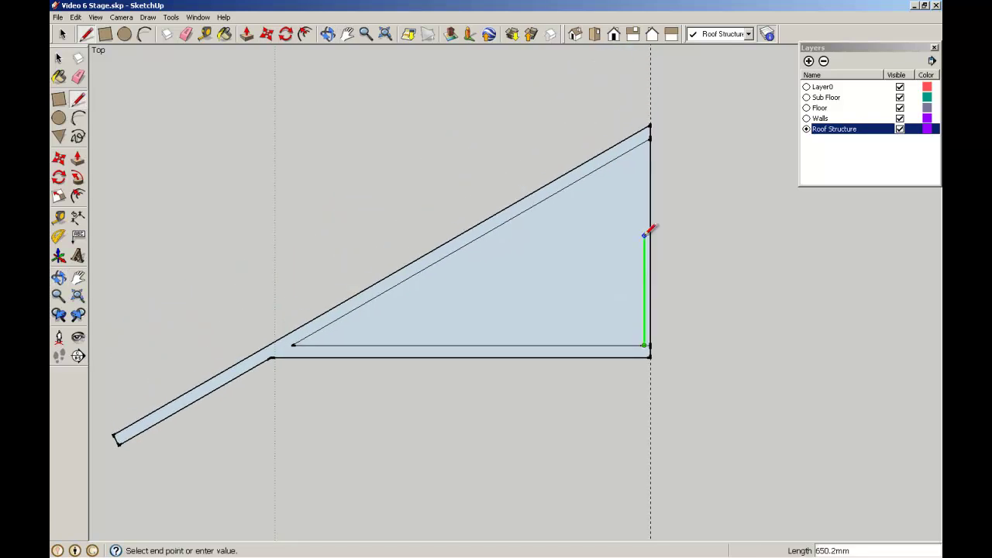
{"action": "scroll", "coordinate": [651, 140], "scroll_direction": "up", "scroll_amount": 2}
{"action": "left_click", "coordinate": [649, 137]}
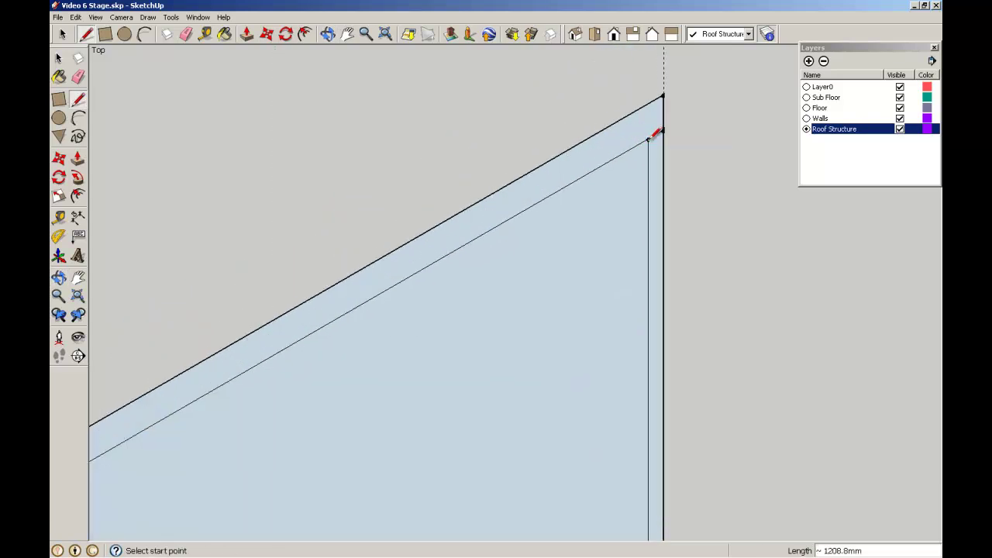
Delete the triangular infill face and erase the short edges dividing the vertical post from the rafter and the bottom chord.
{"action": "key", "text": "space"}
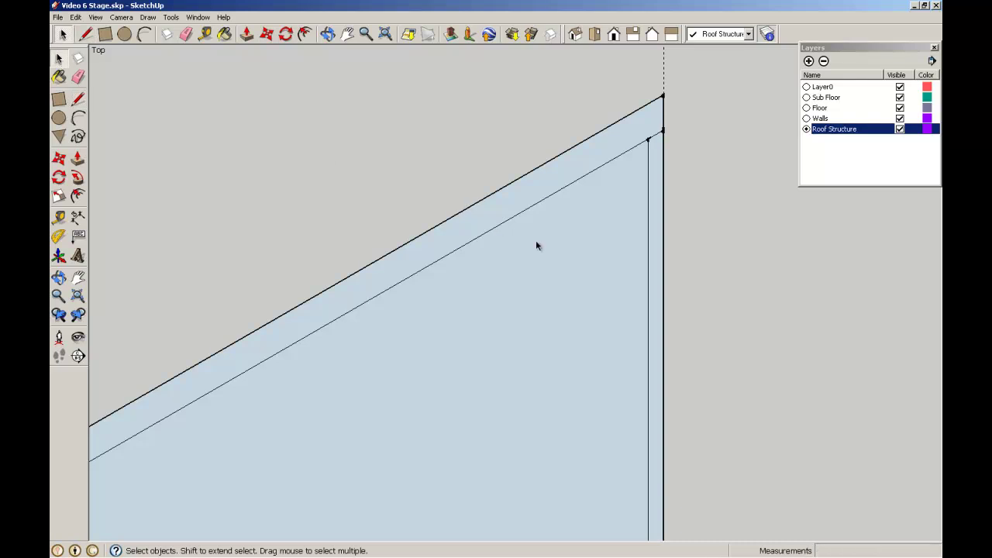
{"action": "left_click", "coordinate": [536, 246]}
{"action": "key", "text": "Delete"}
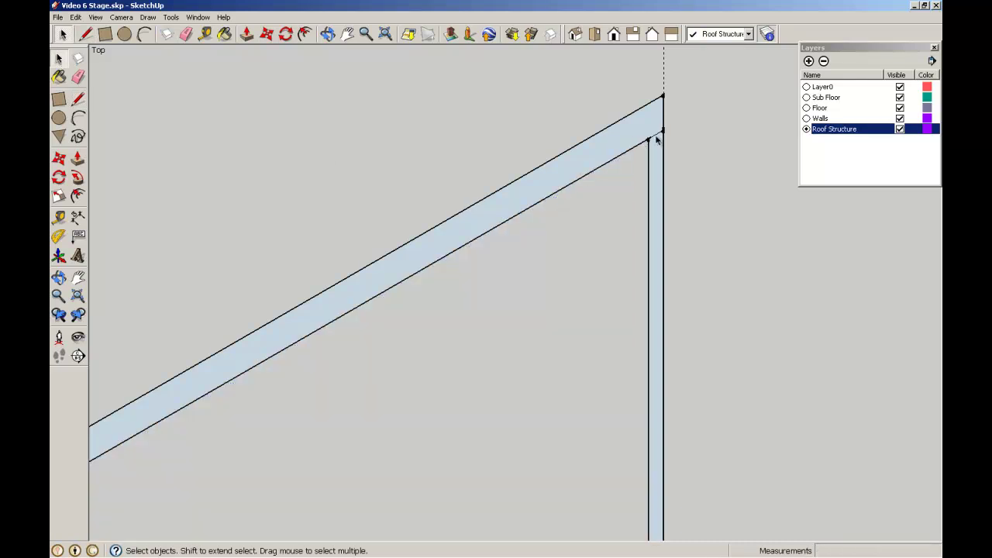
{"action": "scroll", "coordinate": [677, 169], "scroll_direction": "down", "scroll_amount": 3}
{"action": "scroll", "coordinate": [664, 428], "scroll_direction": "up", "scroll_amount": 3}
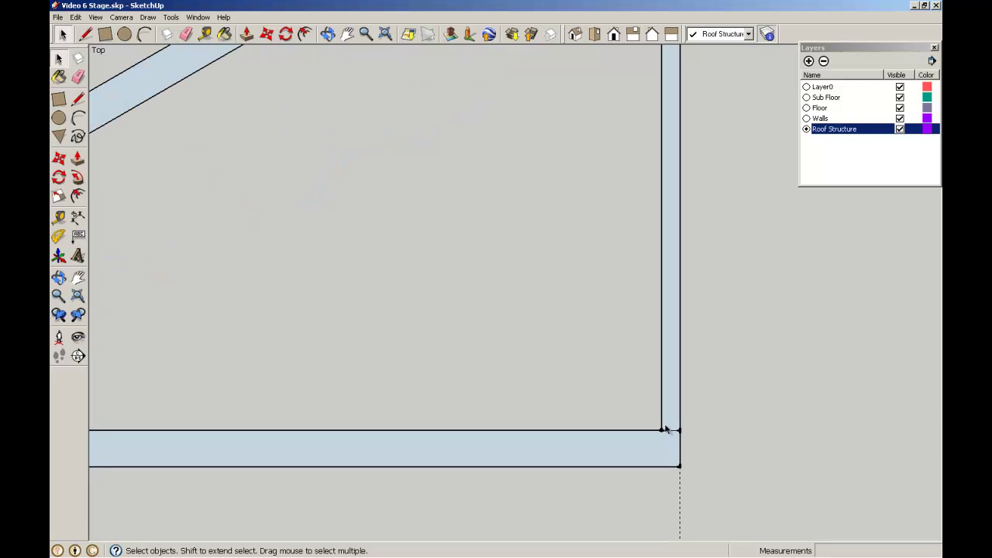
{"action": "key", "text": "e"}
{"action": "left_click", "coordinate": [671, 440]}
{"action": "key", "text": "space"}
{"action": "scroll", "coordinate": [750, 392], "scroll_direction": "down", "scroll_amount": 3}
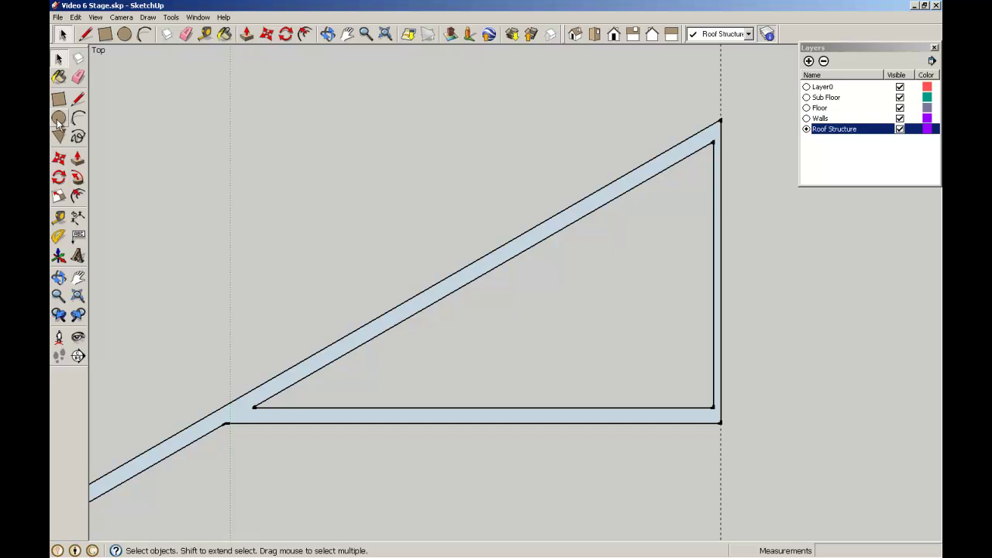
Draw a diagonal line from the post's lower inner corner to the midpoint of the rafter's underside.
{"action": "left_click", "coordinate": [78, 102]}
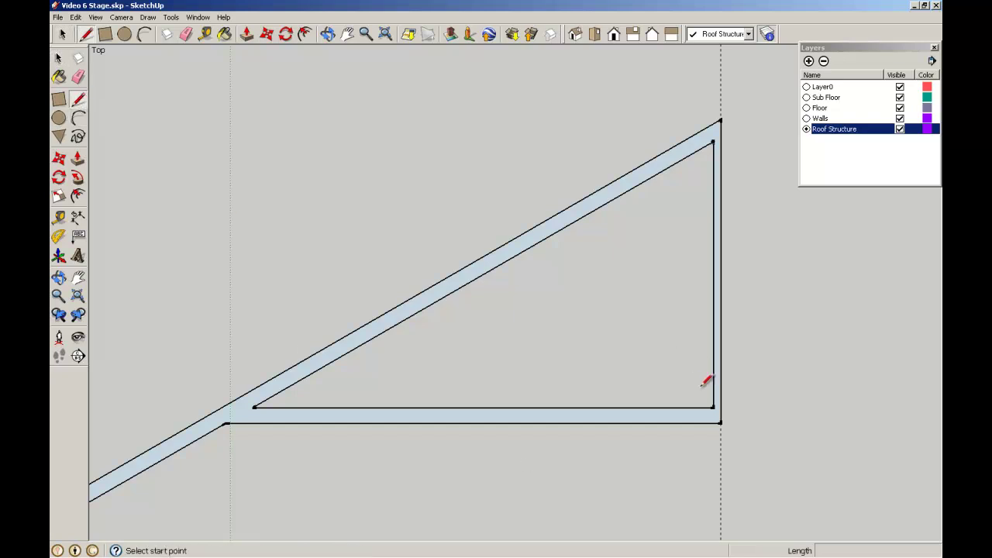
{"action": "left_click", "coordinate": [713, 406]}
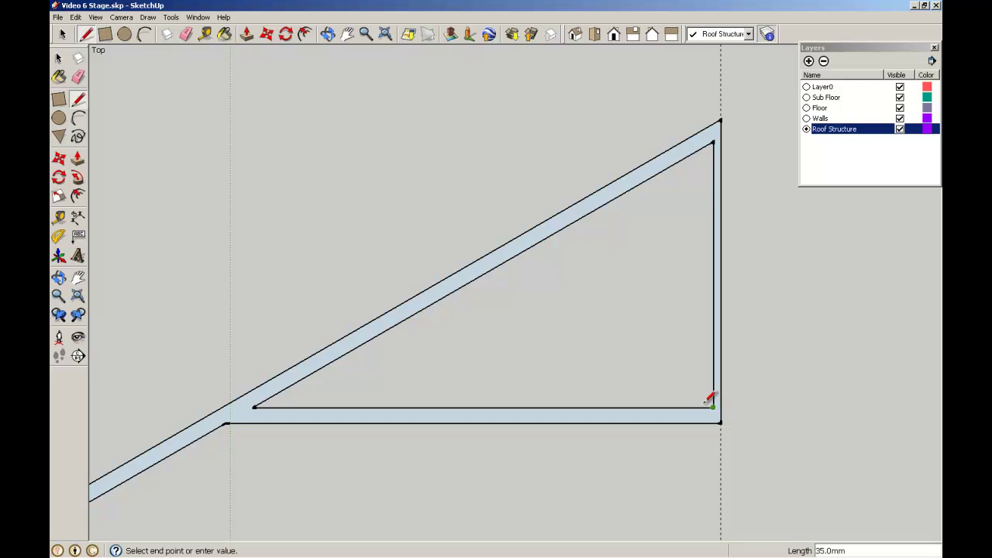
{"action": "left_click", "coordinate": [482, 274]}
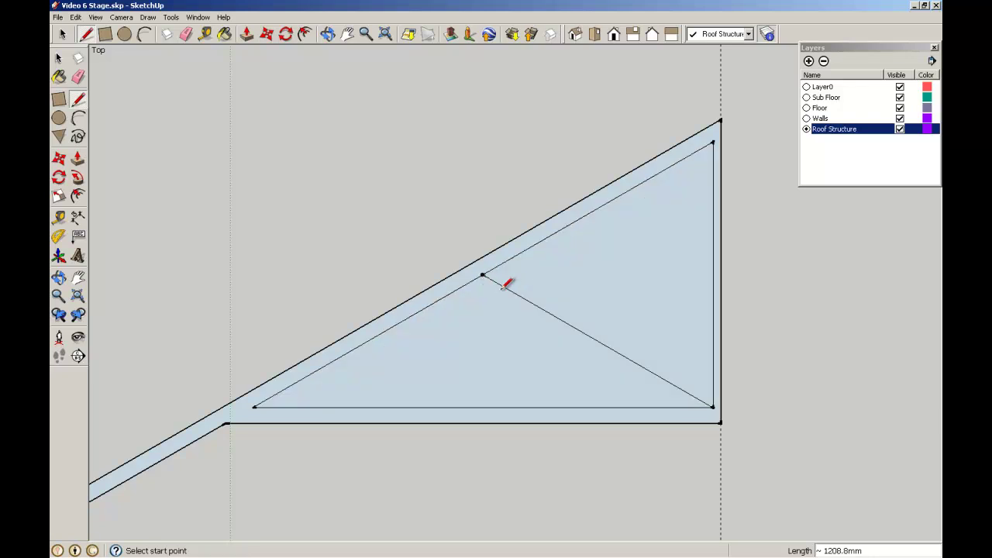
{"action": "left_click", "coordinate": [58, 57]}
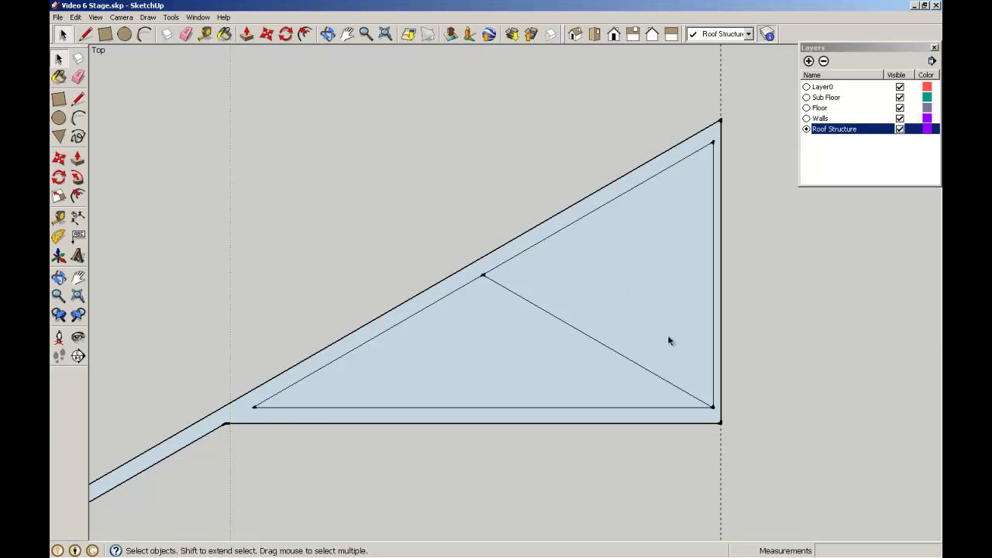
Offset the edges of both triangular faces inward by 35 mm, on either side of the diagonal line.
{"action": "left_click", "coordinate": [77, 195]}
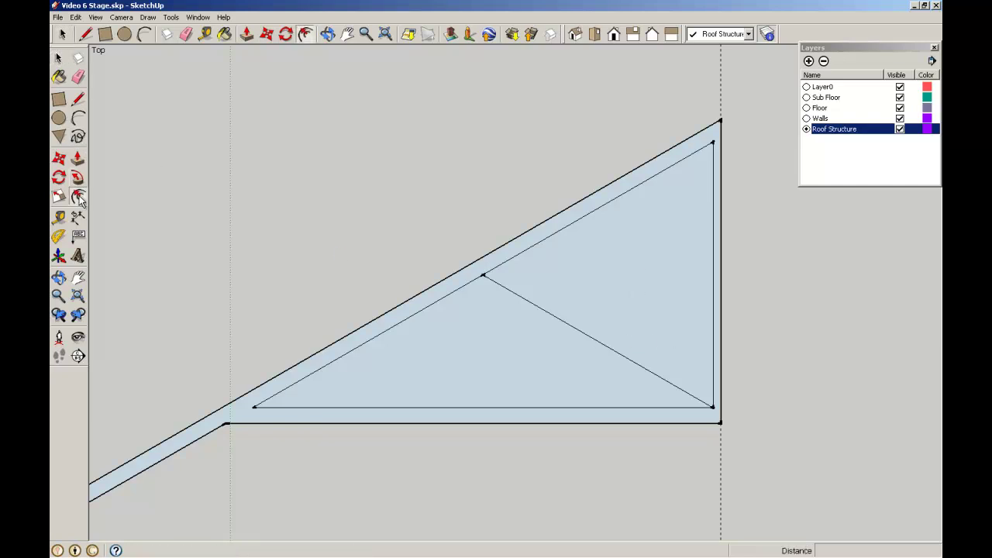
{"action": "left_click", "coordinate": [593, 333]}
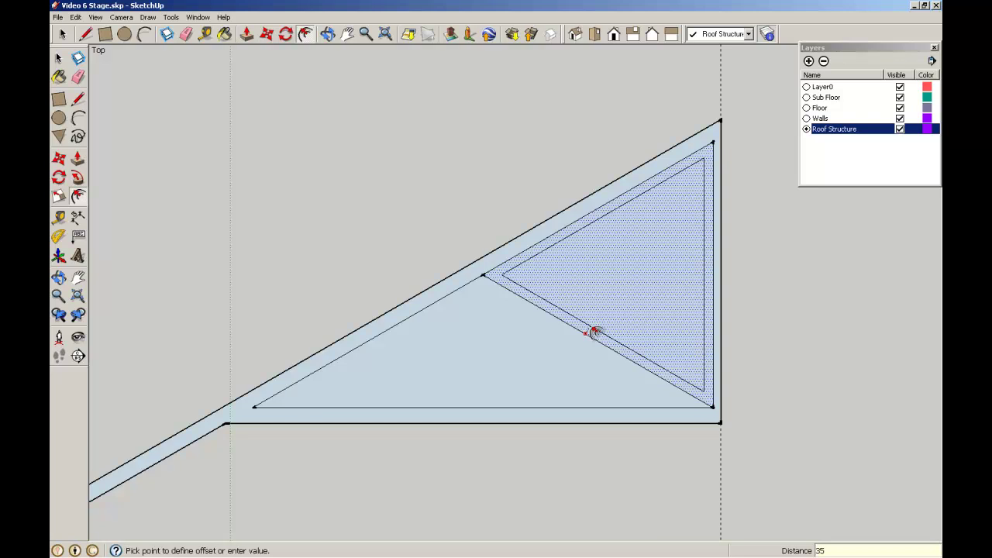
{"action": "type", "text": "35"}
{"action": "key", "text": "Return"}
{"action": "left_click", "coordinate": [577, 335]}
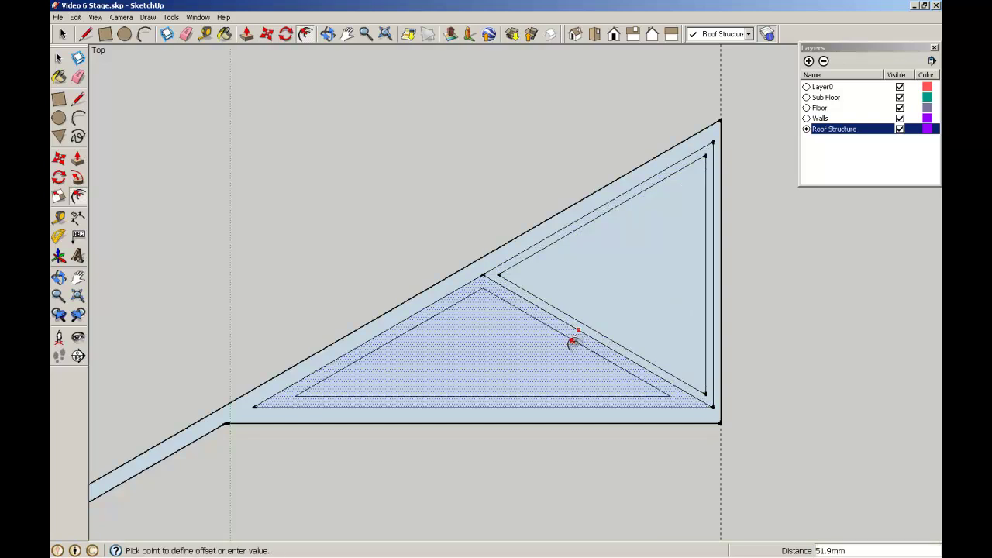
{"action": "key", "text": "Return"}
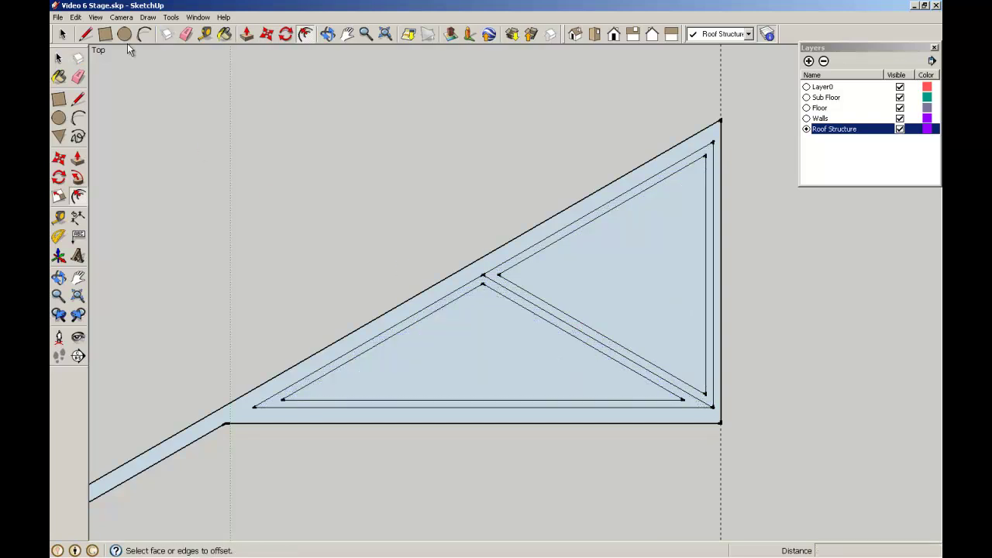
Delete the two inner triangular faces on either side of the diagonal brace.
{"action": "left_click", "coordinate": [59, 58]}
{"action": "left_click", "coordinate": [60, 59]}
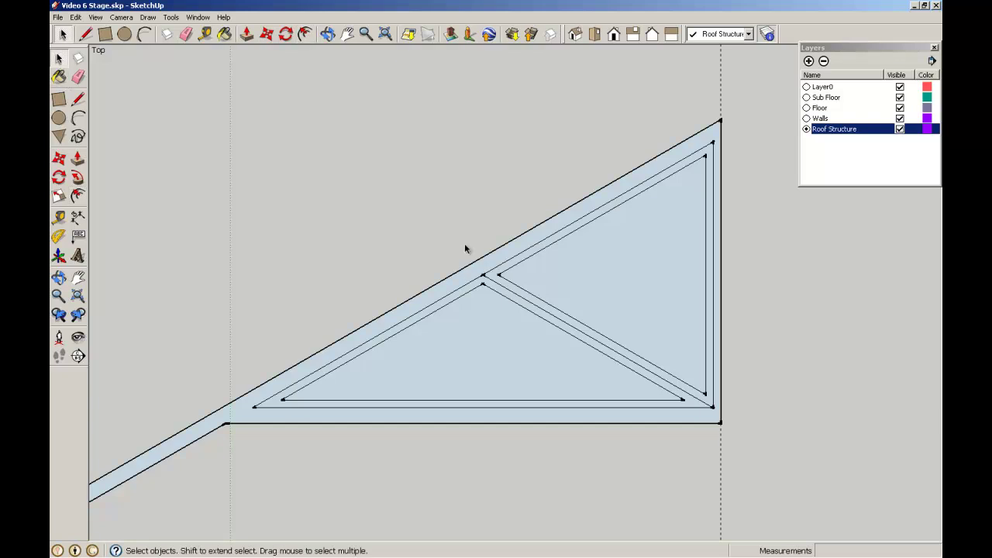
{"action": "left_click", "coordinate": [475, 307]}
{"action": "key", "text": "Delete"}
{"action": "left_click", "coordinate": [566, 272]}
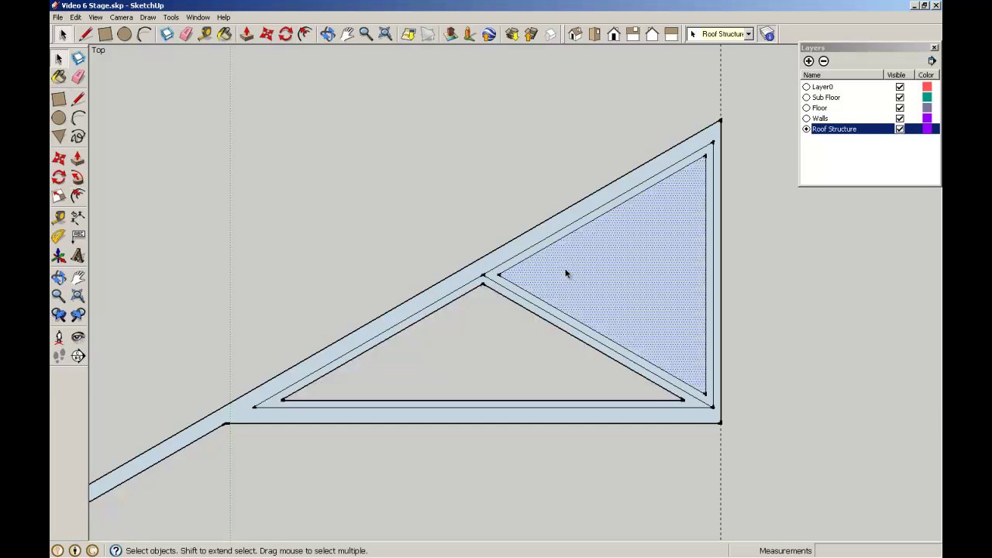
{"action": "key", "text": "Delete"}
Draw short lines extending both edges of the diagonal brace up to the rafter's underside.
{"action": "scroll", "coordinate": [547, 276], "scroll_direction": "up", "scroll_amount": 3}
{"action": "left_click", "coordinate": [77, 98]}
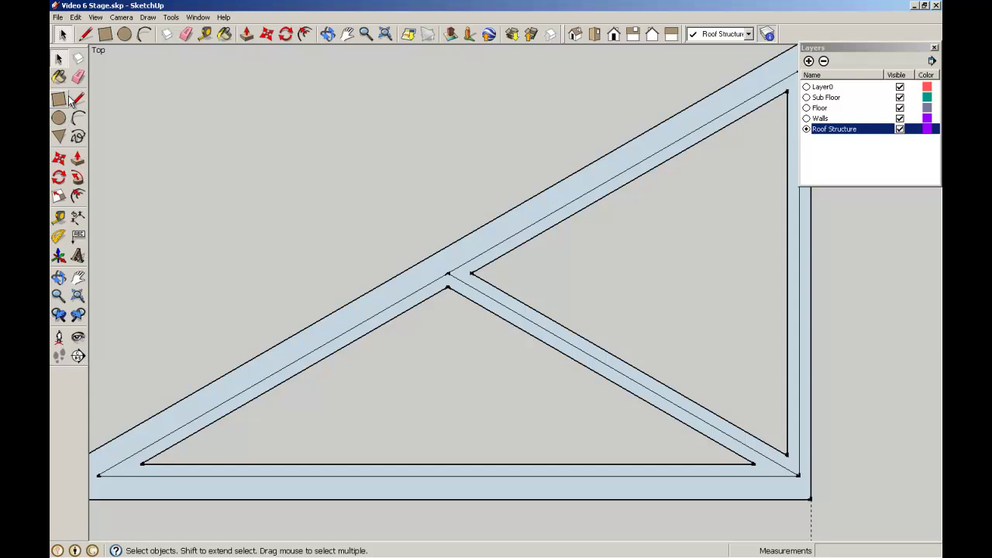
{"action": "scroll", "coordinate": [431, 247], "scroll_direction": "up", "scroll_amount": 3}
{"action": "left_click", "coordinate": [472, 311]}
{"action": "left_click", "coordinate": [473, 342]}
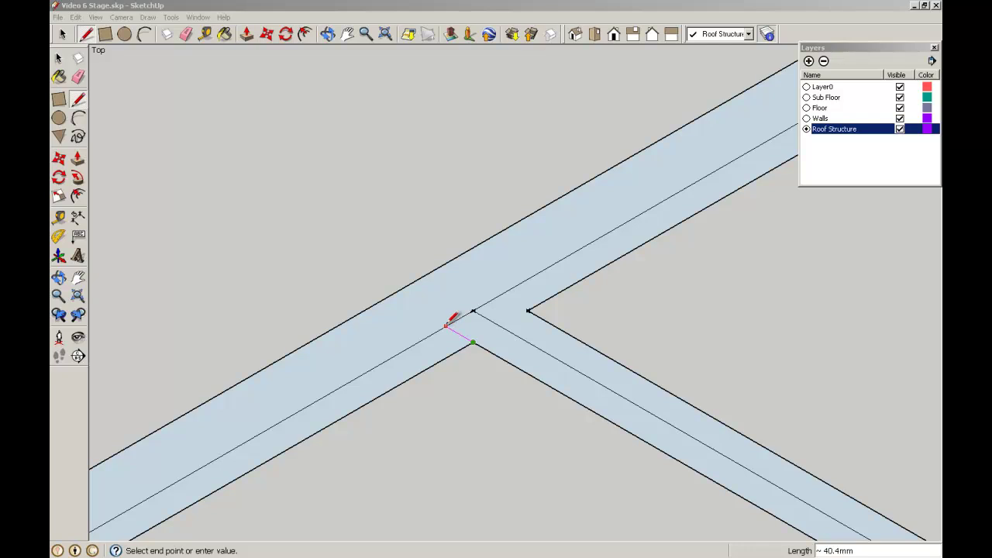
{"action": "left_click", "coordinate": [446, 326]}
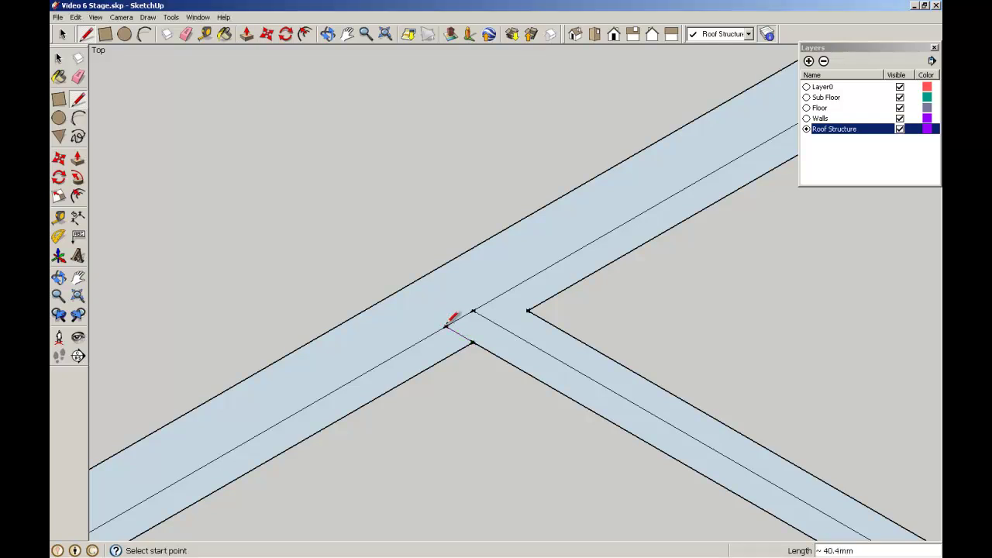
{"action": "left_click", "coordinate": [527, 310]}
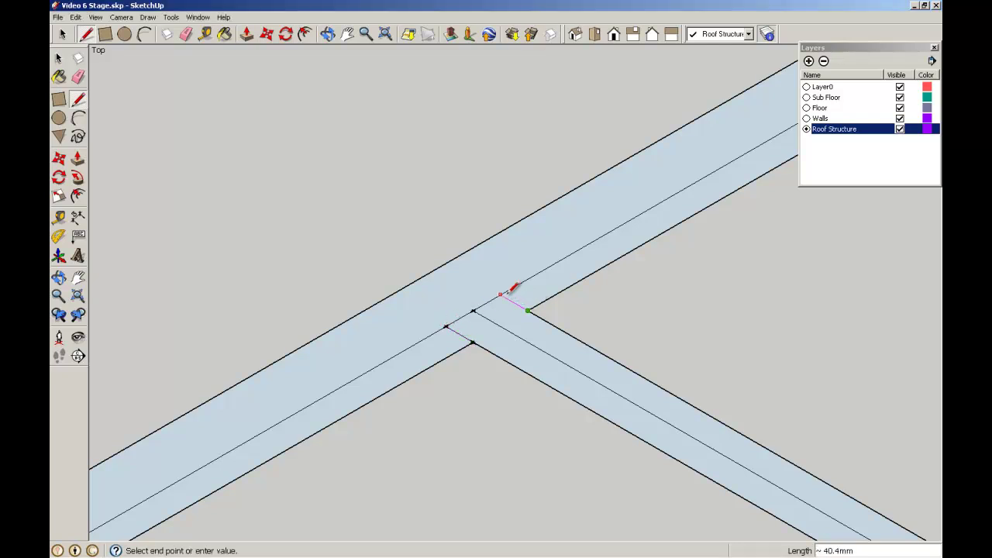
{"action": "left_click", "coordinate": [501, 294]}
Try to erase the leftover offset edges at the brace's upper joint, and undo the erasure.
{"action": "left_click", "coordinate": [77, 77]}
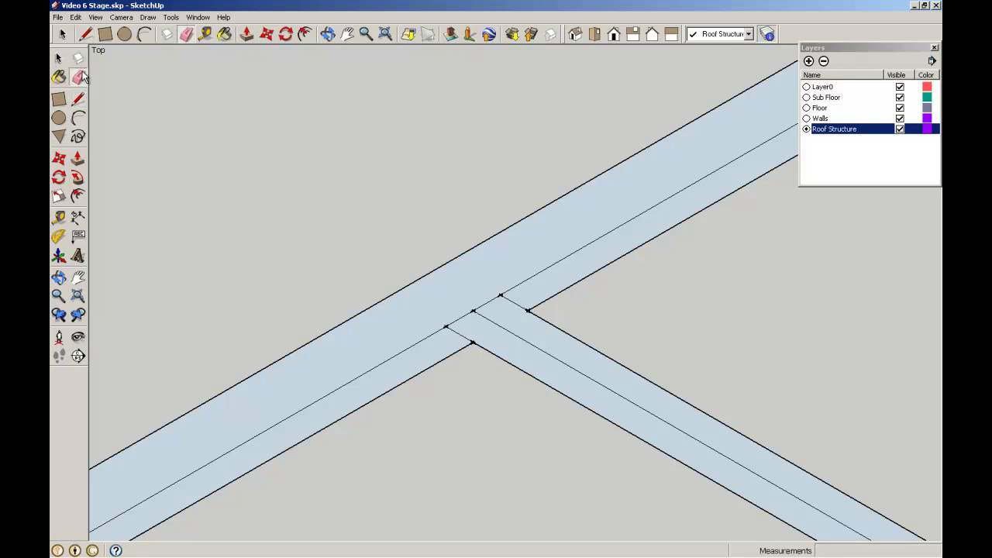
{"action": "left_click", "coordinate": [454, 332]}
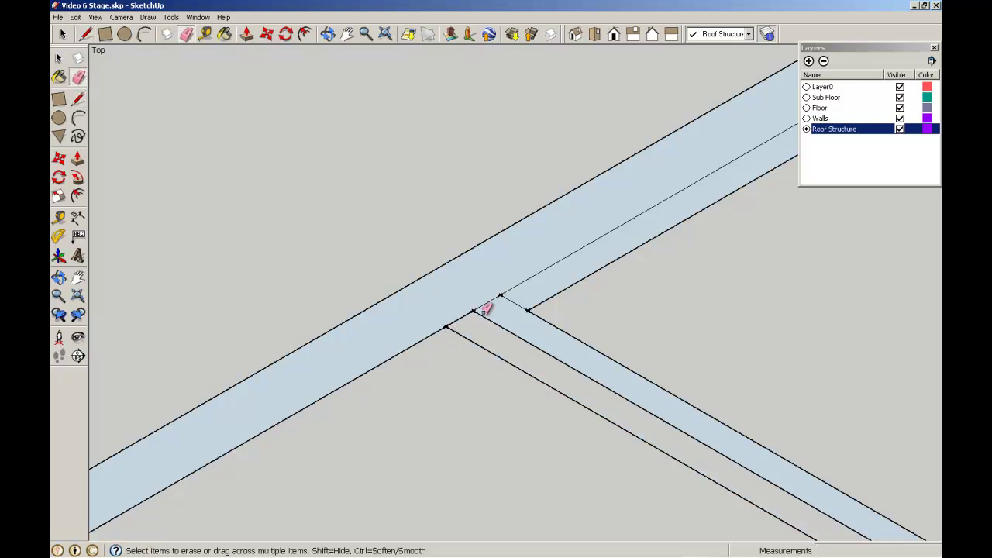
{"action": "key", "text": "ctrl+z"}
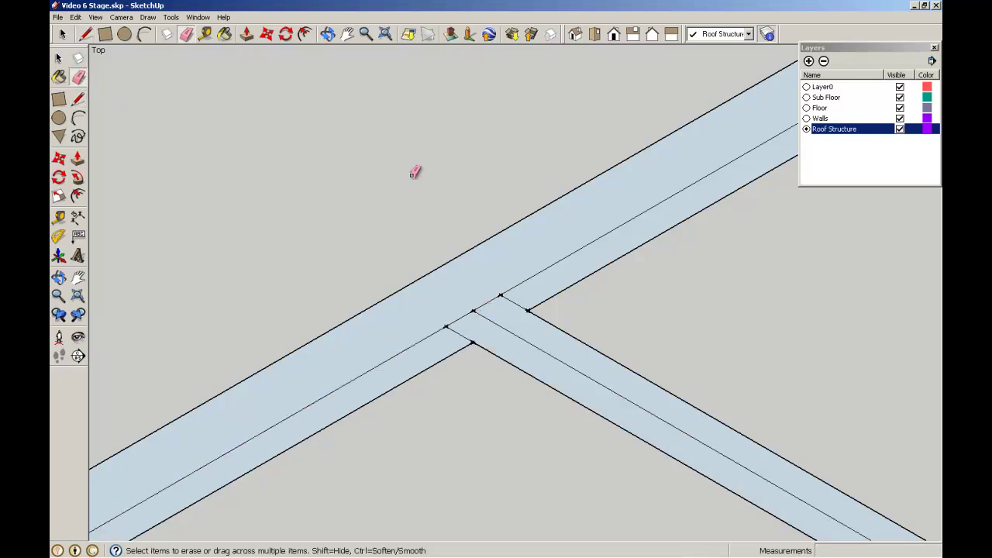
{"action": "left_click", "coordinate": [58, 58]}
Extend the brace's lower edge to the bottom chord's upper edge and its upper edge to the post's inner edge.
{"action": "scroll", "coordinate": [684, 438], "scroll_direction": "down", "scroll_amount": 5}
{"action": "scroll", "coordinate": [741, 474], "scroll_direction": "up", "scroll_amount": 6}
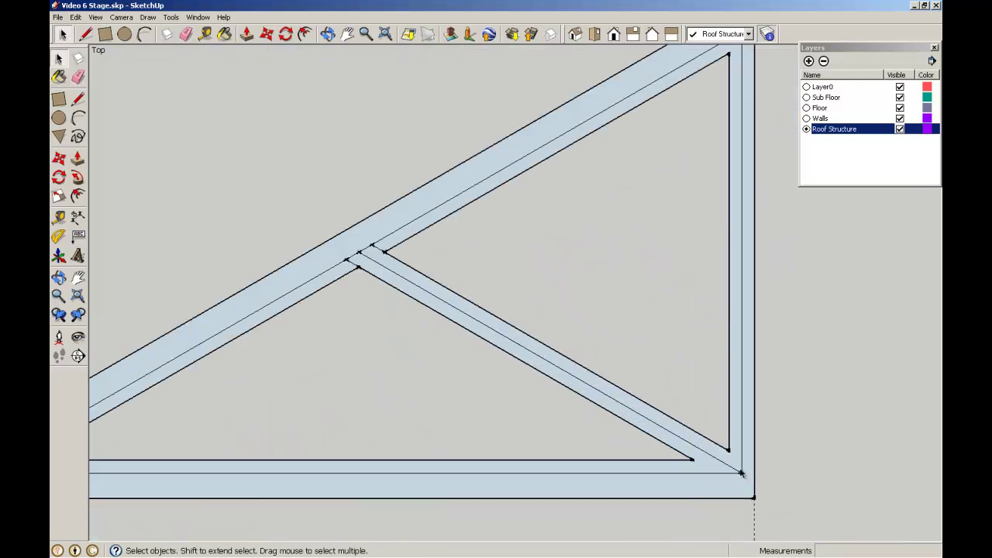
{"action": "scroll", "coordinate": [741, 474], "scroll_direction": "up", "scroll_amount": 1}
{"action": "left_click", "coordinate": [78, 98]}
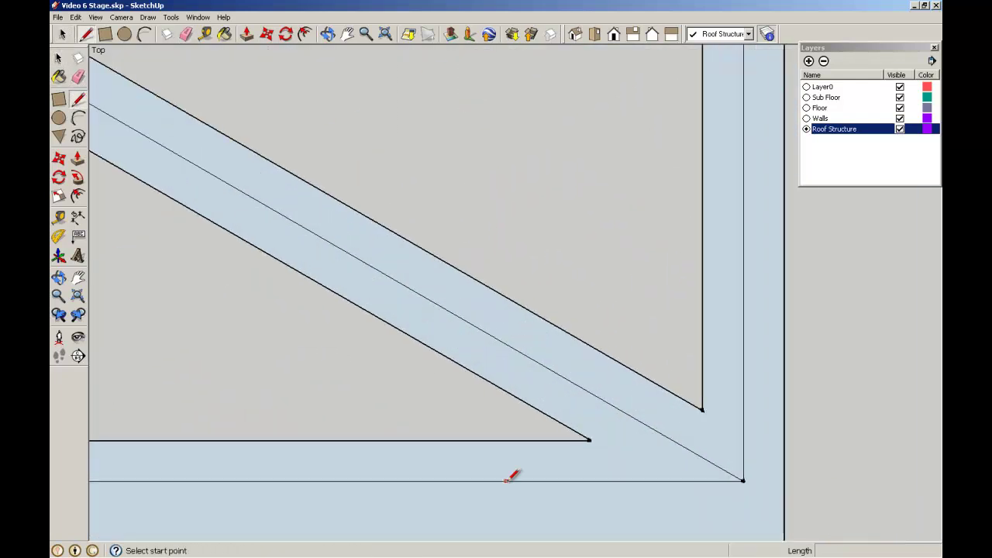
{"action": "left_click", "coordinate": [591, 440]}
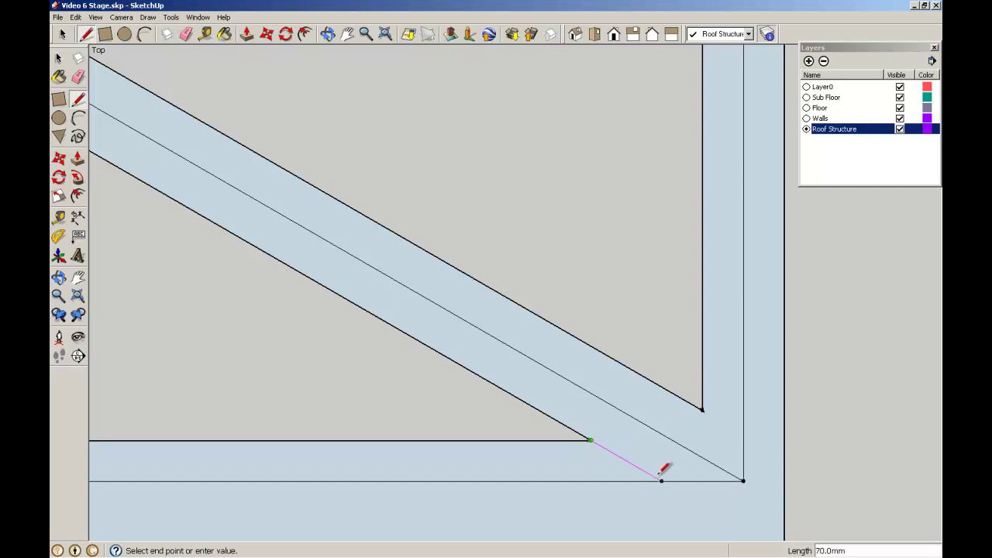
{"action": "left_click", "coordinate": [661, 480]}
{"action": "left_click", "coordinate": [702, 409]}
{"action": "left_click", "coordinate": [743, 434]}
Erase the brace's centre line, the extra offset edges along post and chord, and the edges dividing the lower joint.
{"action": "left_click", "coordinate": [78, 77]}
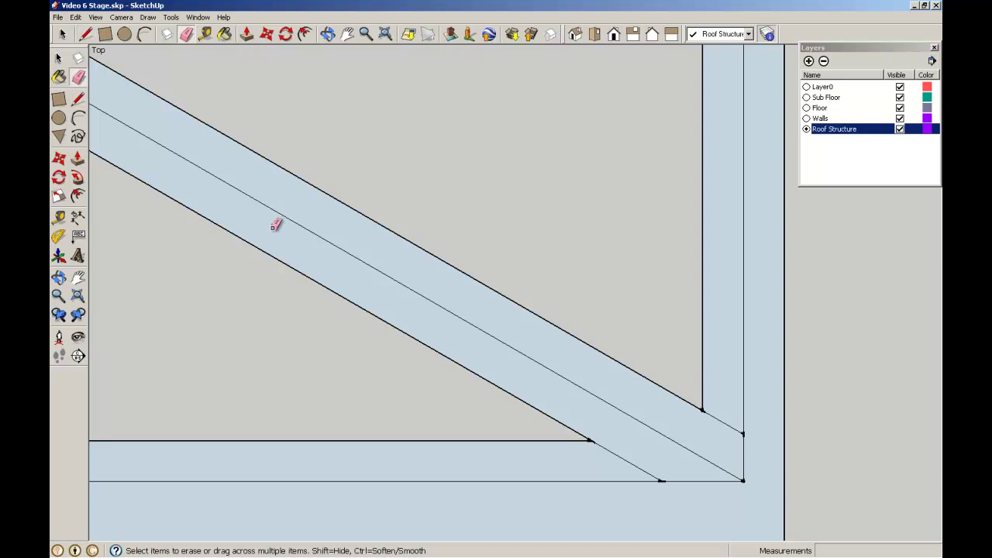
{"action": "left_click", "coordinate": [283, 217]}
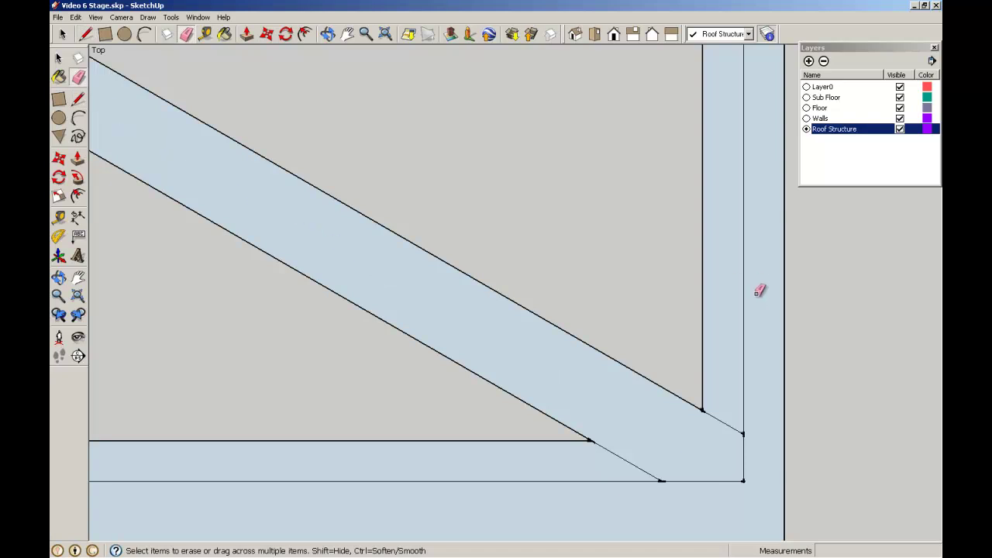
{"action": "left_click", "coordinate": [703, 317]}
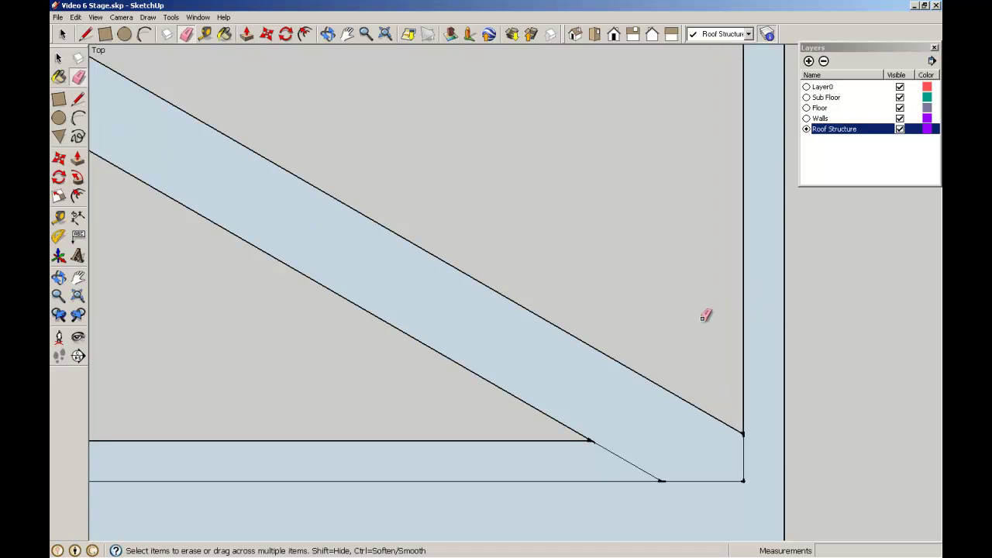
{"action": "left_click", "coordinate": [530, 440]}
{"action": "mouse_move", "coordinate": [743, 440]}
{"action": "left_mouse_down"}
{"action": "mouse_move", "coordinate": [742, 471]}
{"action": "mouse_move", "coordinate": [730, 481]}
{"action": "left_mouse_up"}
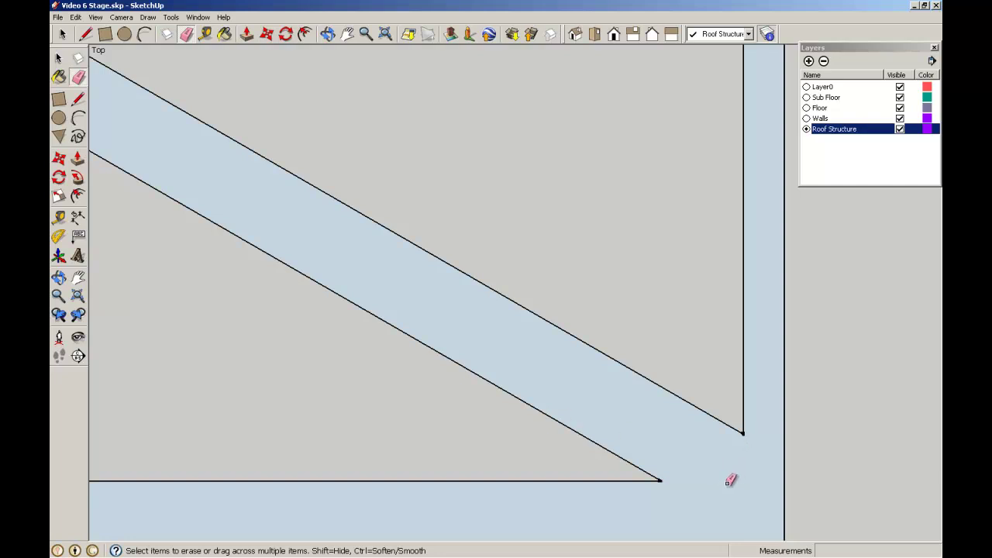
Erase the leftover offset edges below the rafter and the short edge dividing the brace from the rafter.
{"action": "scroll", "coordinate": [730, 480], "scroll_direction": "down", "scroll_amount": 5}
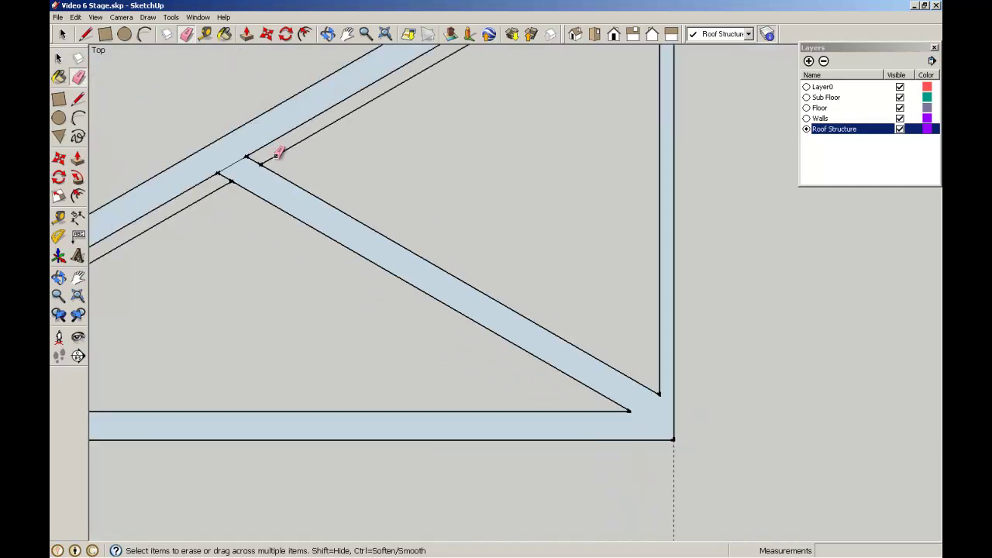
{"action": "left_click", "coordinate": [277, 154]}
{"action": "left_click", "coordinate": [230, 176]}
{"action": "left_click", "coordinate": [233, 164]}
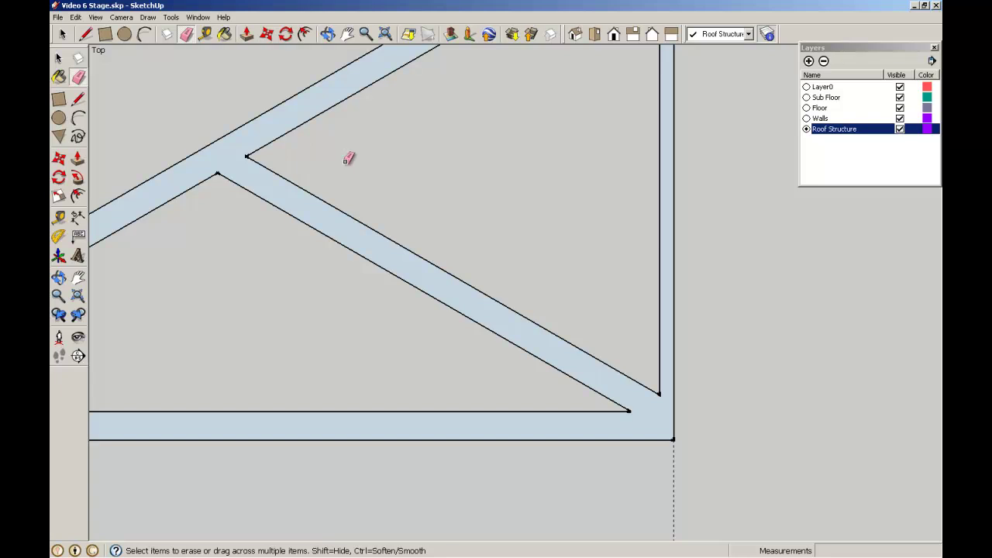
Extrude the completed half truss profile to a thickness of 50 mm with Push/Pull.
{"action": "scroll", "coordinate": [348, 159], "scroll_direction": "down", "scroll_amount": 4}
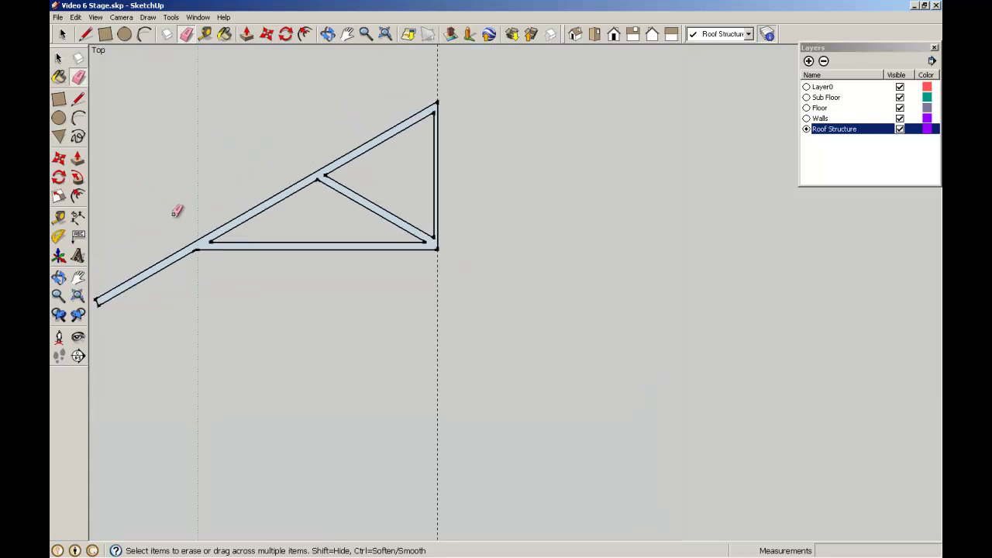
{"action": "mouse_move", "coordinate": [171, 210]}
{"action": "middle_mouse_down", "text": "shift"}
{"action": "mouse_move", "coordinate": [318, 217]}
{"action": "mouse_move", "coordinate": [605, 294]}
{"action": "middle_mouse_up", "text": "shift"}
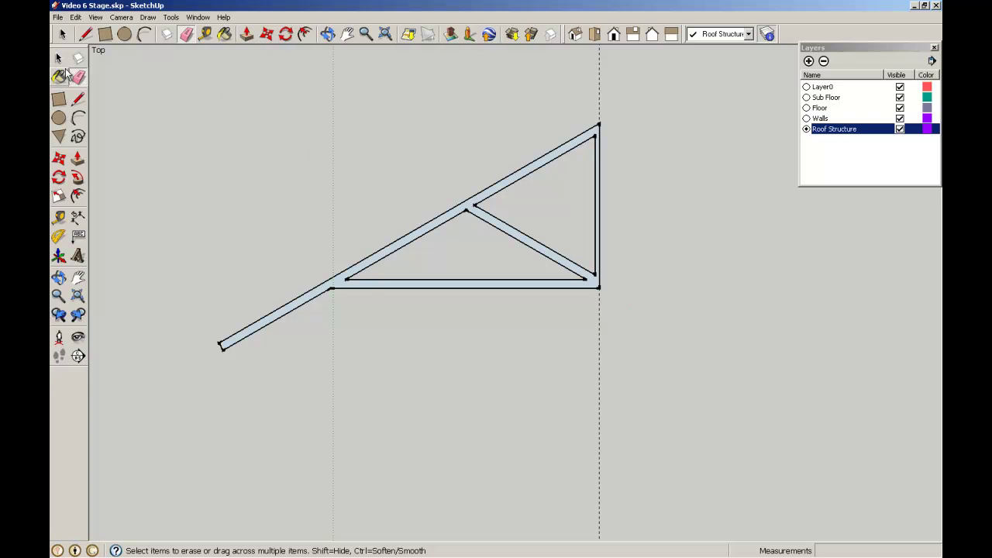
{"action": "left_click", "coordinate": [59, 58]}
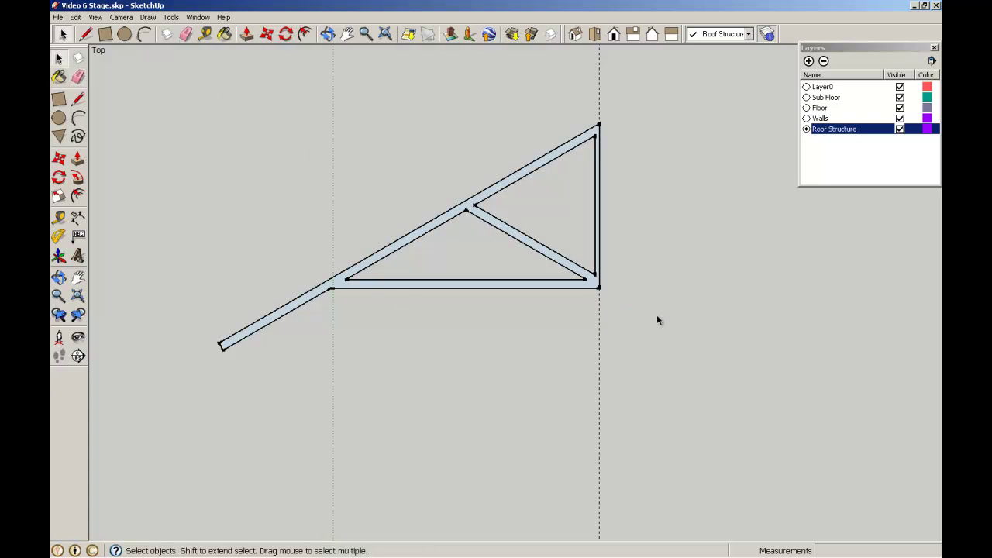
{"action": "middle_click_drag", "start_coordinate": [657, 319], "coordinate": [676, 293]}
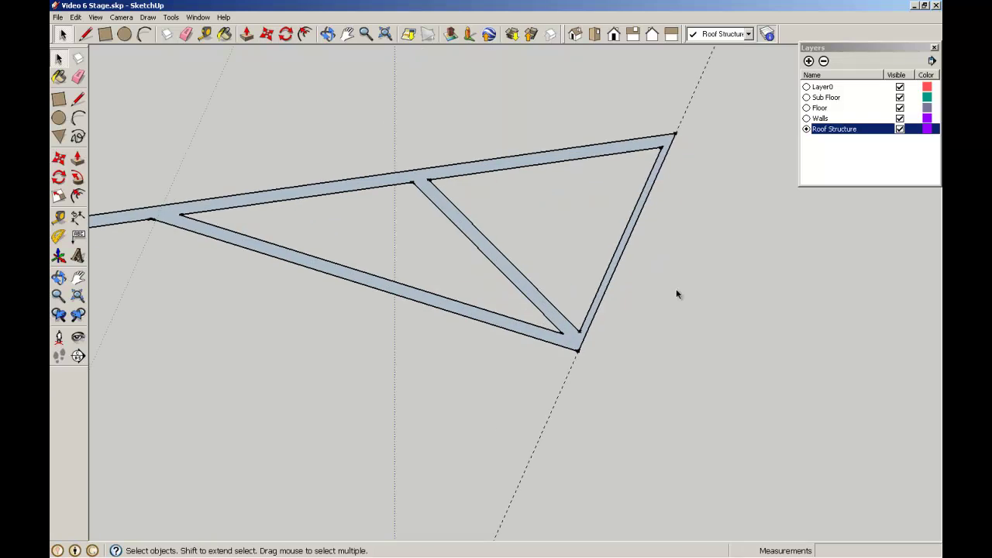
{"action": "scroll", "coordinate": [675, 294], "scroll_direction": "up", "scroll_amount": 2}
{"action": "triple_click", "coordinate": [535, 360]}
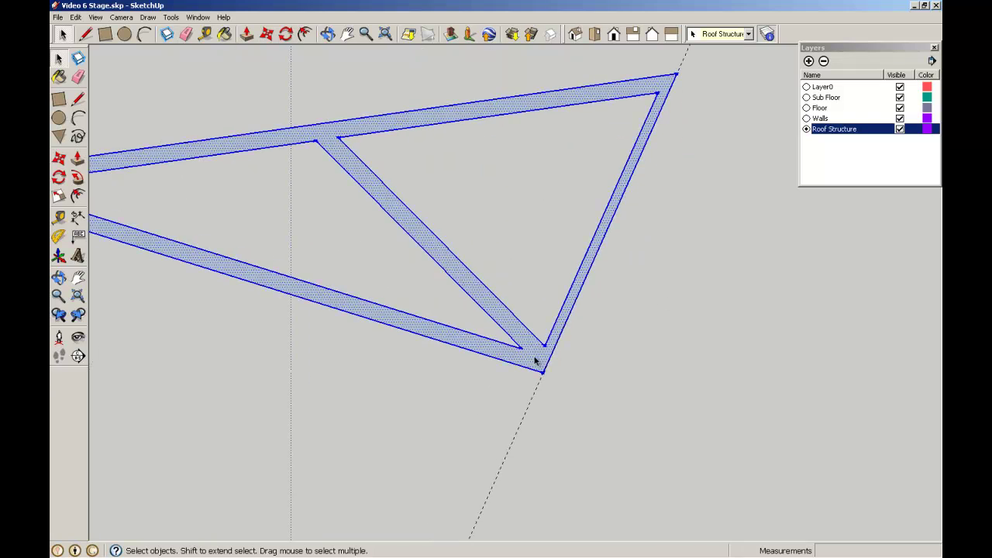
{"action": "left_click", "coordinate": [80, 160]}
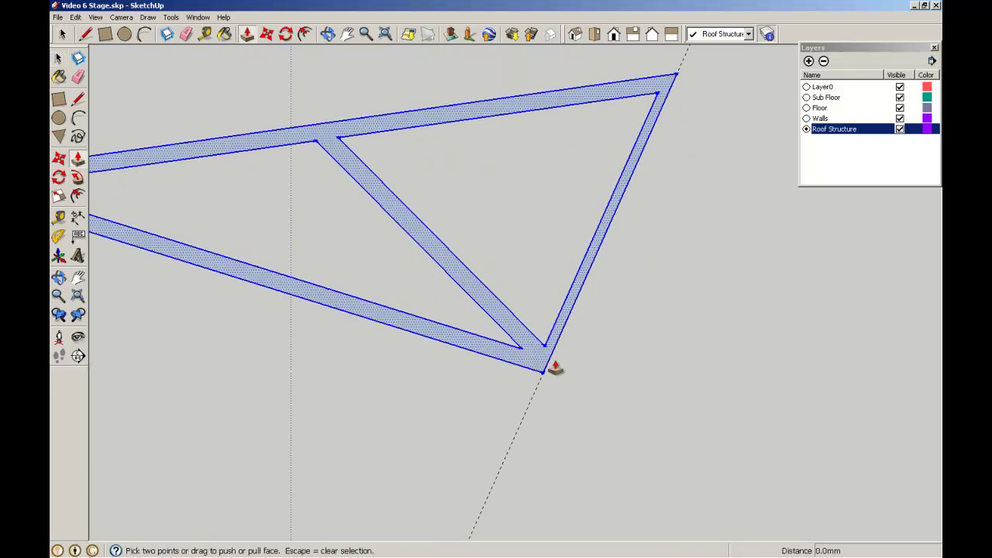
{"action": "left_click_drag", "start_coordinate": [542, 349], "coordinate": [541, 339]}
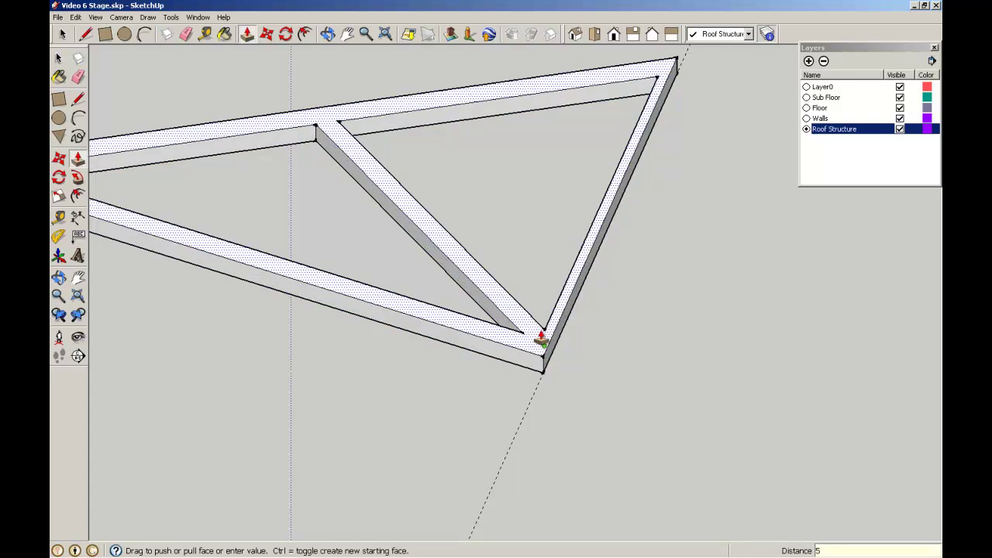
{"action": "key", "text": "Return"}
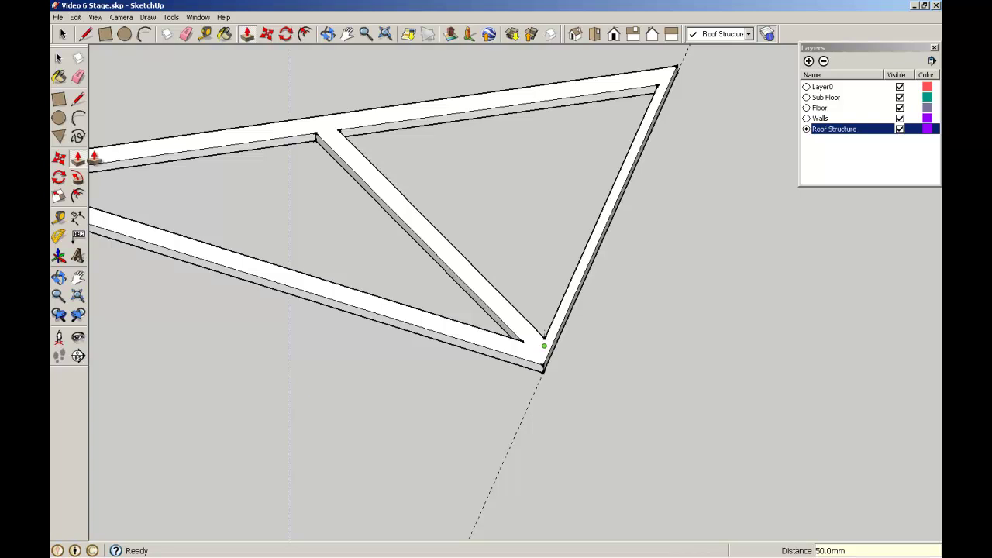
Paint the whole half truss with the Wood_Lumber_ButtJoined material.
{"action": "left_click", "coordinate": [58, 77]}
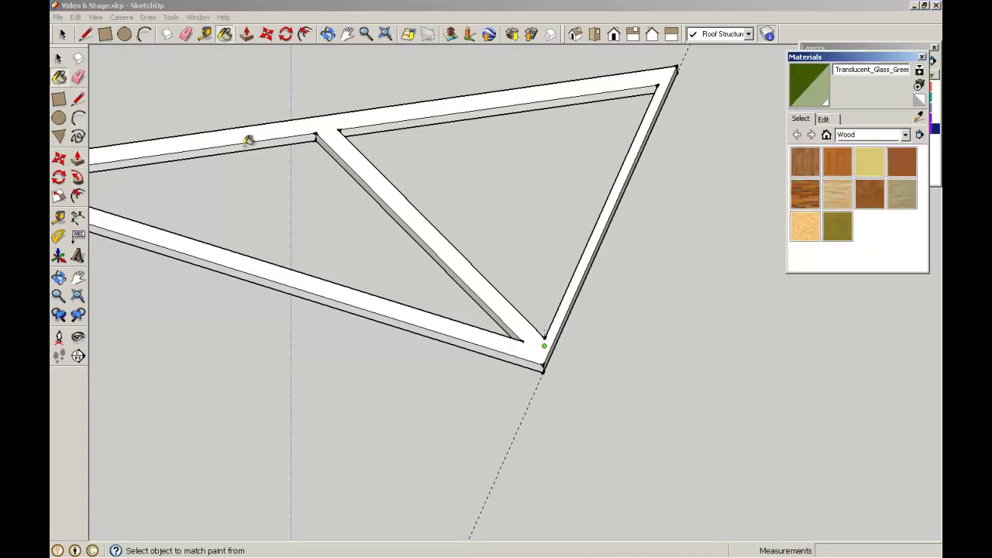
{"action": "left_click", "coordinate": [908, 202]}
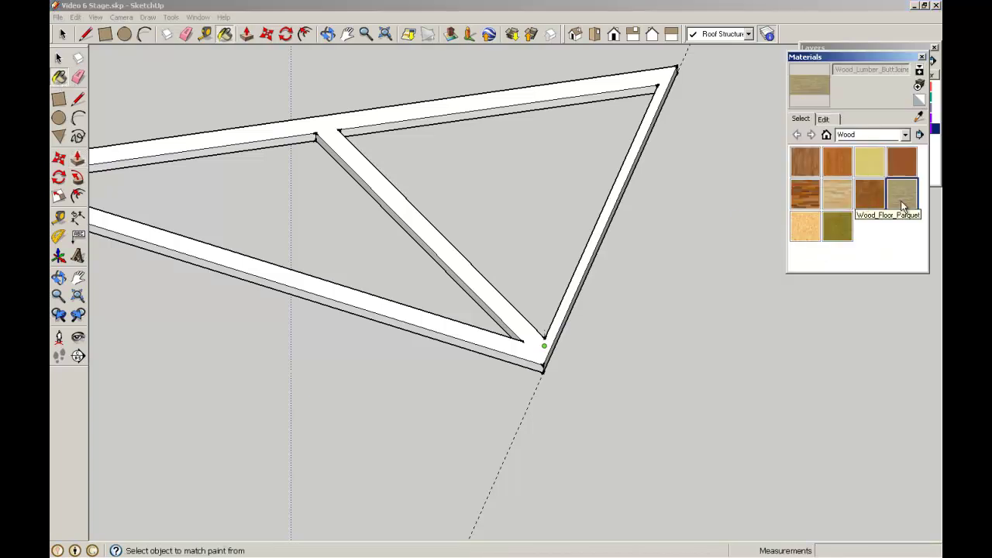
{"action": "key", "text": "space"}
{"action": "triple_click", "coordinate": [183, 141]}
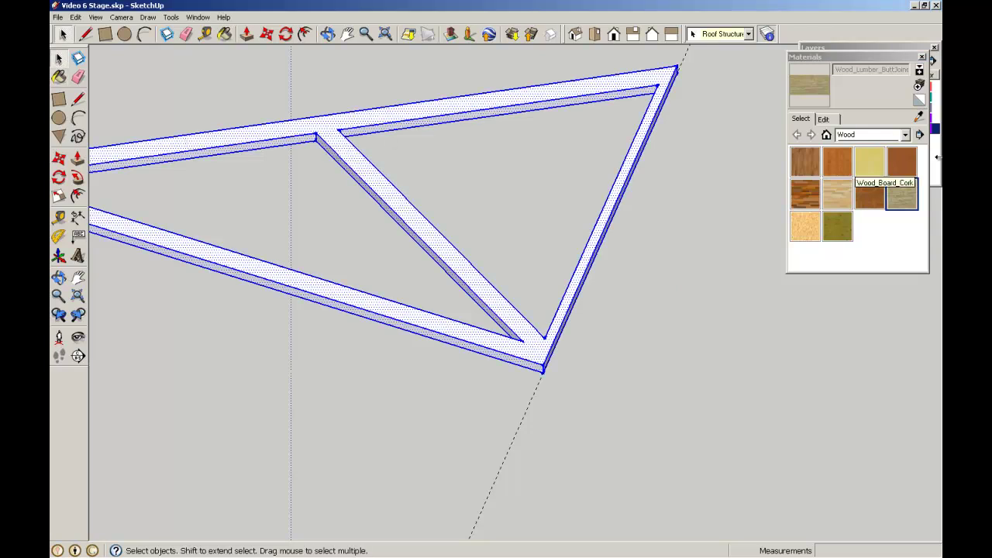
{"action": "left_click", "coordinate": [903, 195]}
{"action": "left_click", "coordinate": [451, 250]}
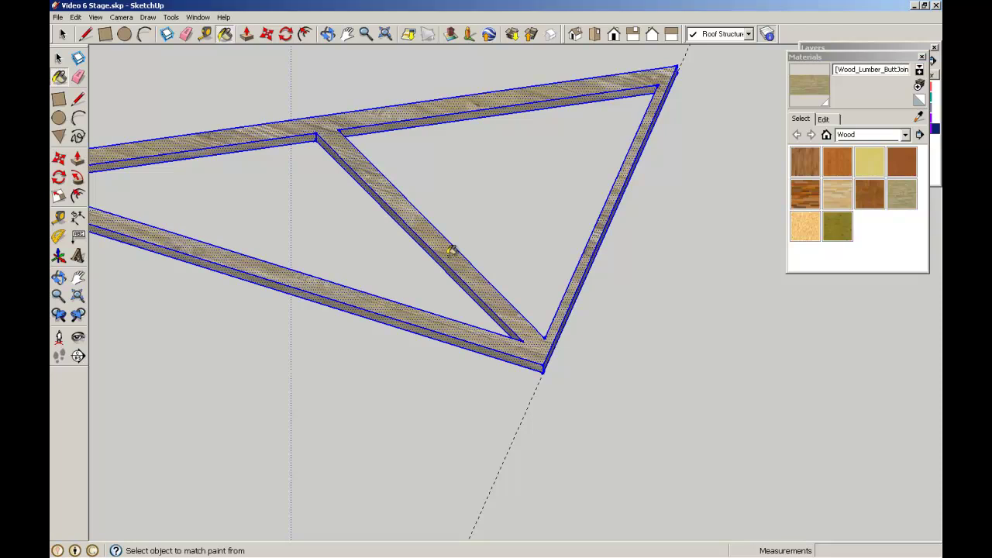
{"action": "left_click", "coordinate": [58, 57]}
{"action": "left_click", "coordinate": [174, 90]}
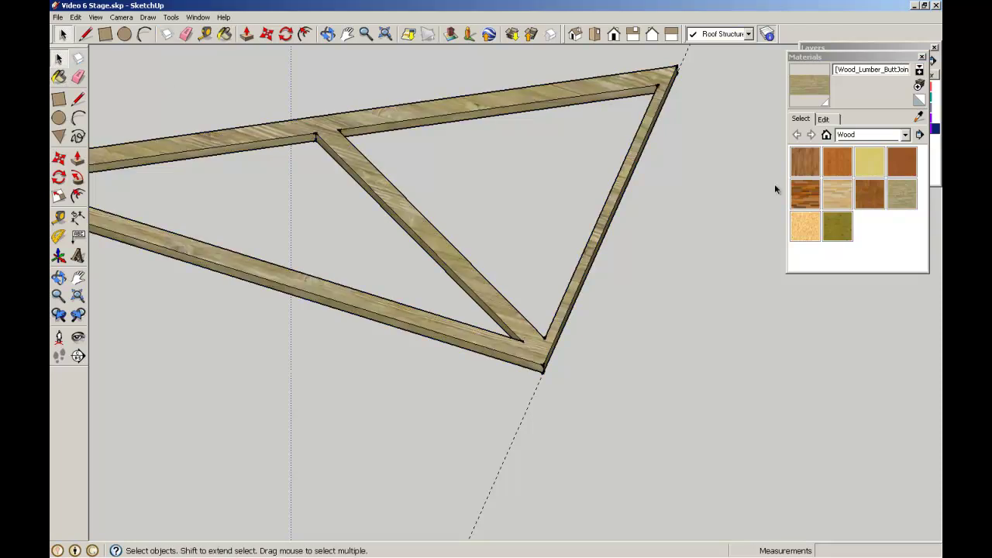
{"action": "left_click", "coordinate": [921, 58]}
Rotate a copy of the half truss 180 degrees about the midpoint of the post's lower outer corner edge to mirror it.
{"action": "scroll", "coordinate": [721, 279], "scroll_direction": "down", "scroll_amount": 3}
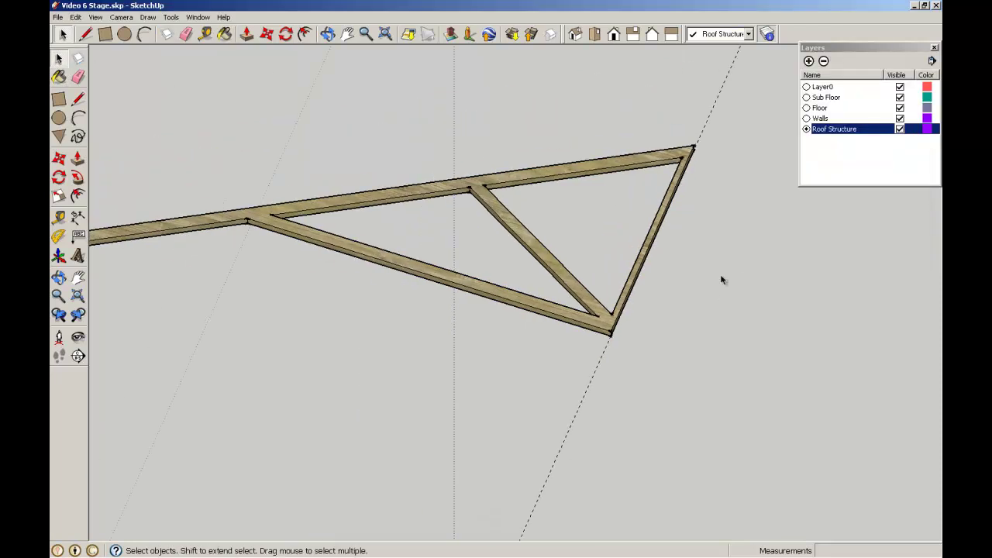
{"action": "triple_click", "coordinate": [609, 328]}
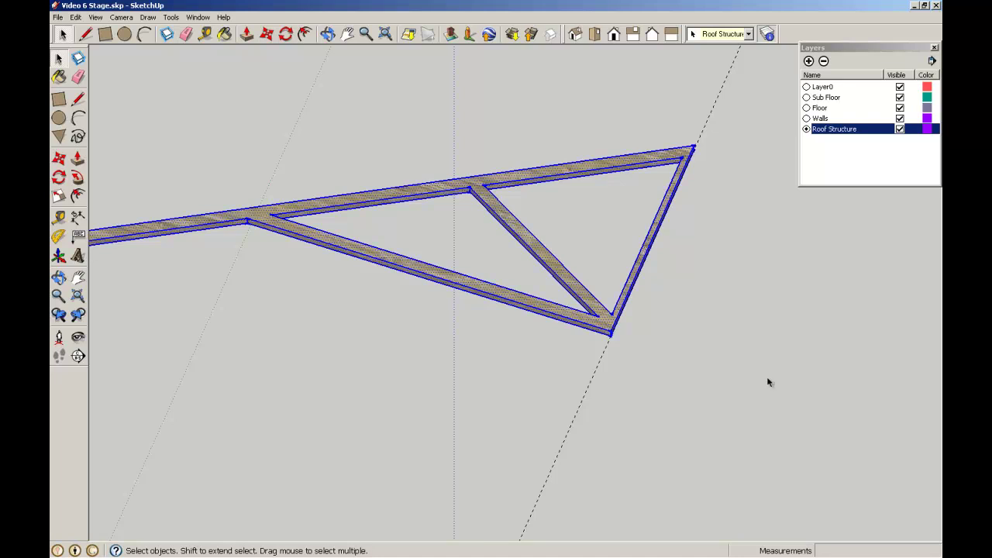
{"action": "left_click", "coordinate": [58, 176]}
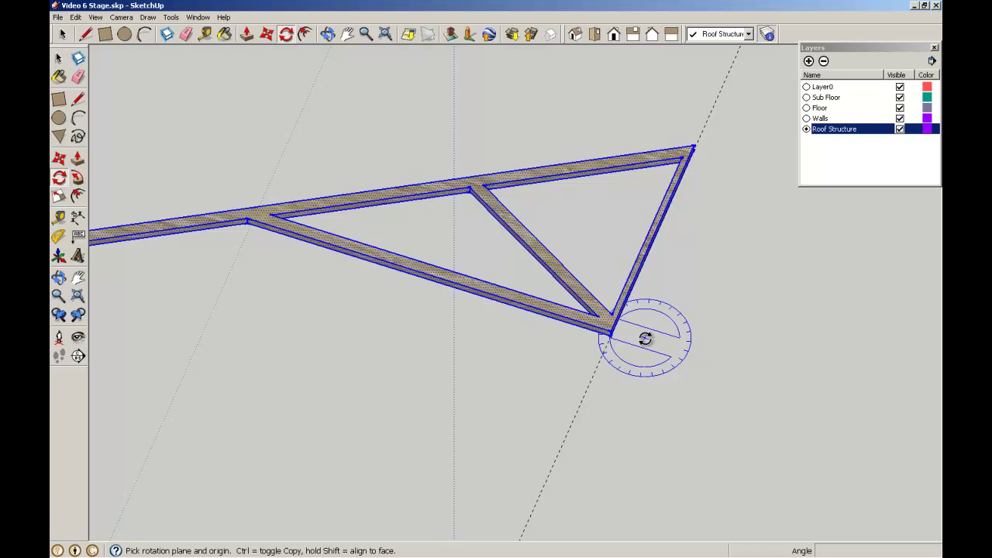
{"action": "scroll", "coordinate": [610, 330], "scroll_direction": "up", "scroll_amount": 6}
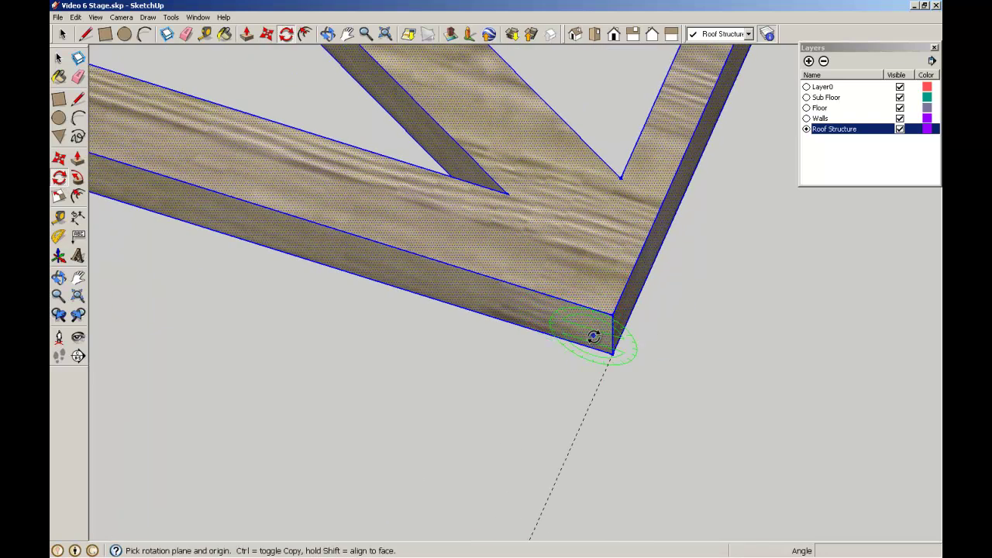
{"action": "mouse_move", "coordinate": [609, 339]}
{"action": "middle_mouse_down"}
{"action": "mouse_move", "coordinate": [599, 252]}
{"action": "mouse_move", "coordinate": [548, 225]}
{"action": "middle_mouse_up"}
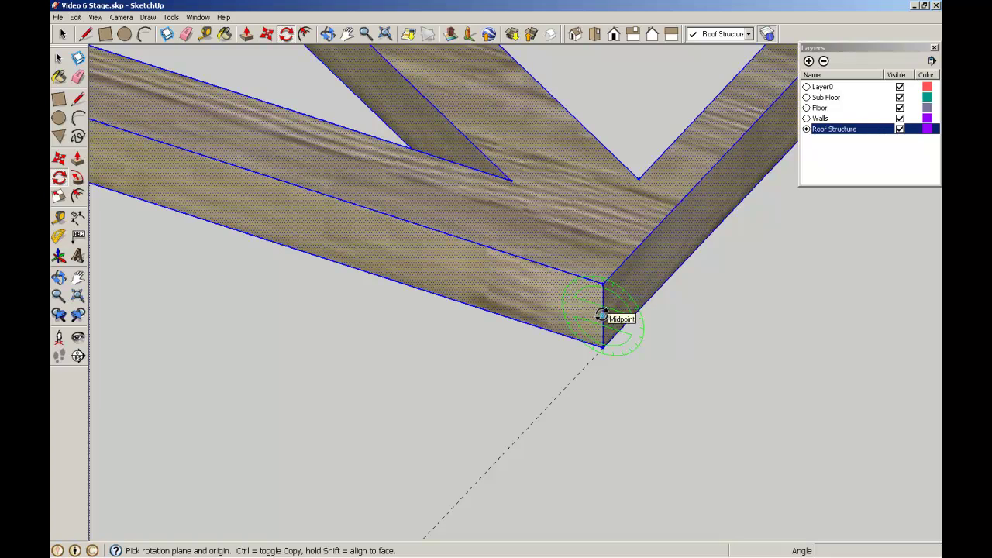
{"action": "left_click", "coordinate": [602, 316]}
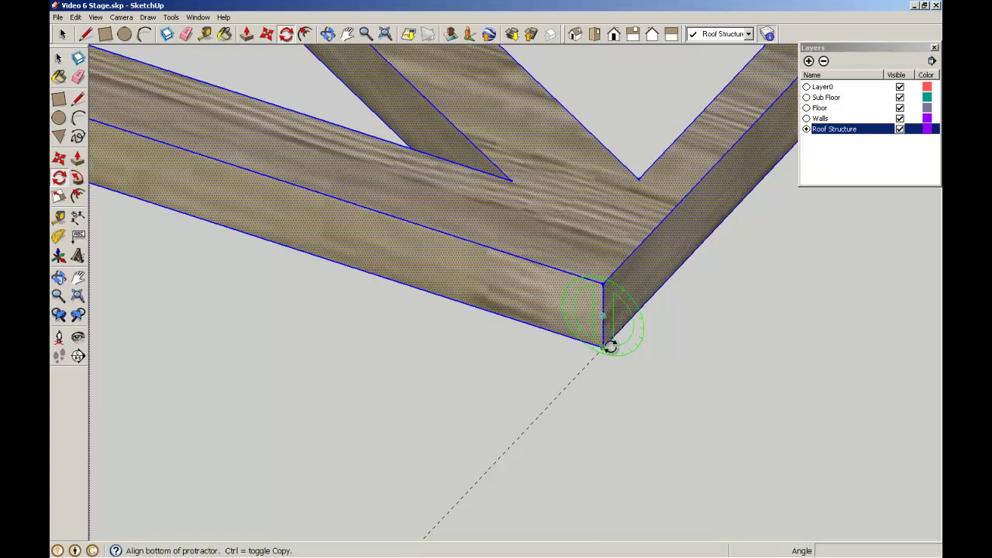
{"action": "left_click", "coordinate": [602, 348]}
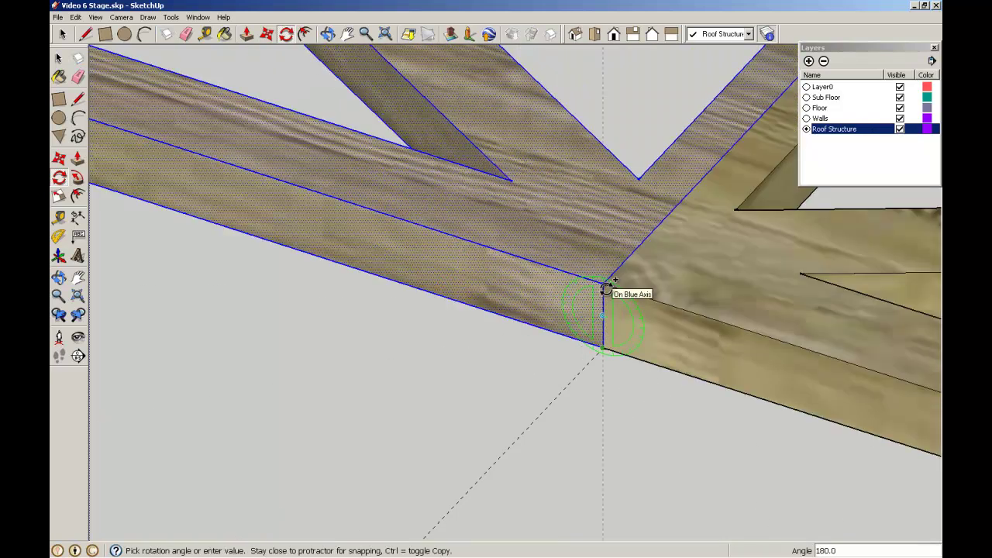
{"action": "left_click", "coordinate": [605, 289]}
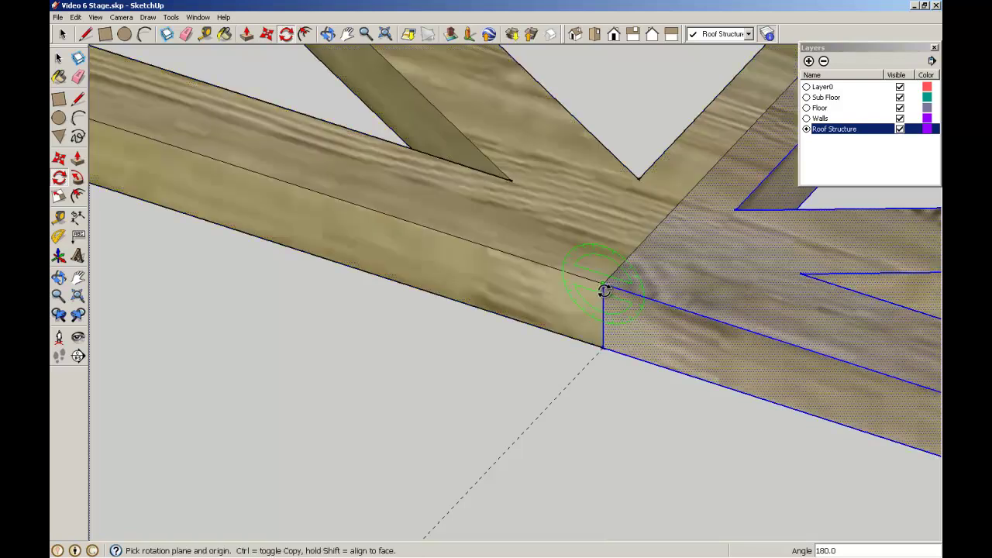
{"action": "key", "text": "space"}
{"action": "left_click", "coordinate": [365, 320]}
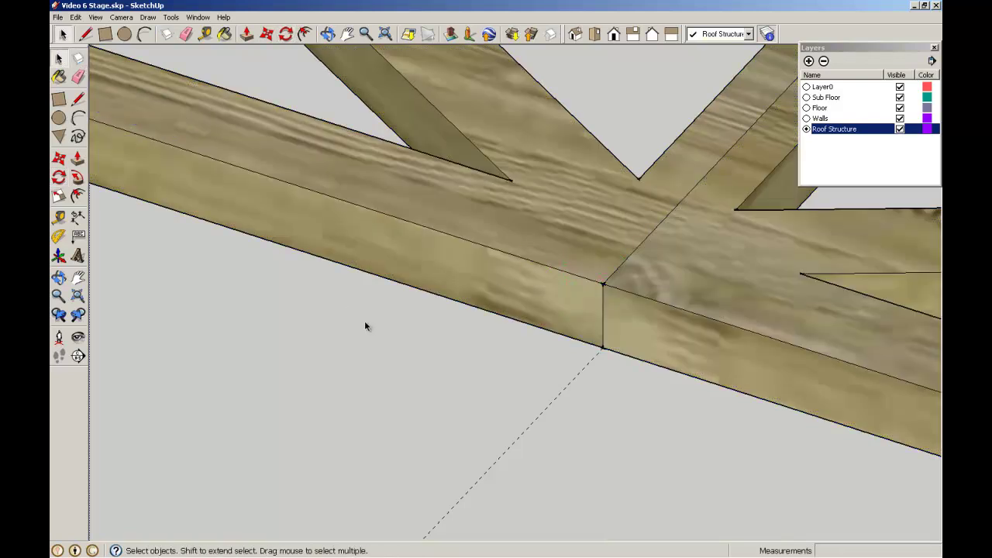
Erase the seam edges between the two halves along the central post and across the bottom chord.
{"action": "scroll", "coordinate": [375, 318], "scroll_direction": "down", "scroll_amount": 4}
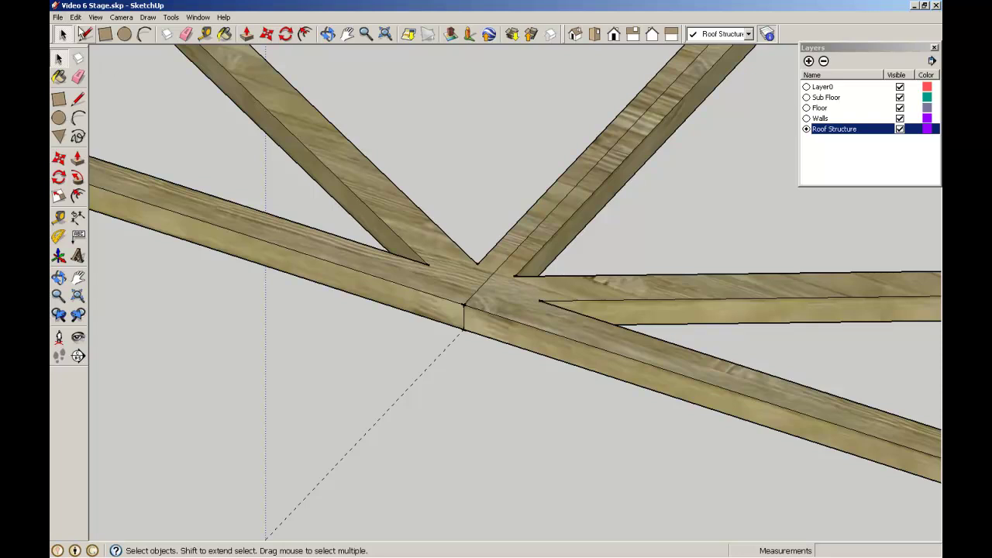
{"action": "left_click", "coordinate": [78, 76]}
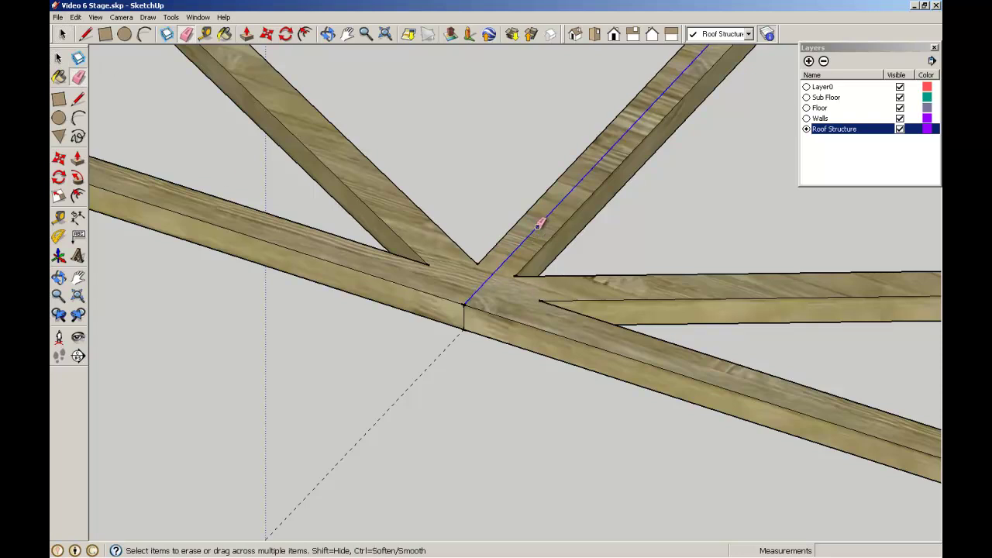
{"action": "left_click", "coordinate": [537, 224]}
{"action": "left_click", "coordinate": [463, 317]}
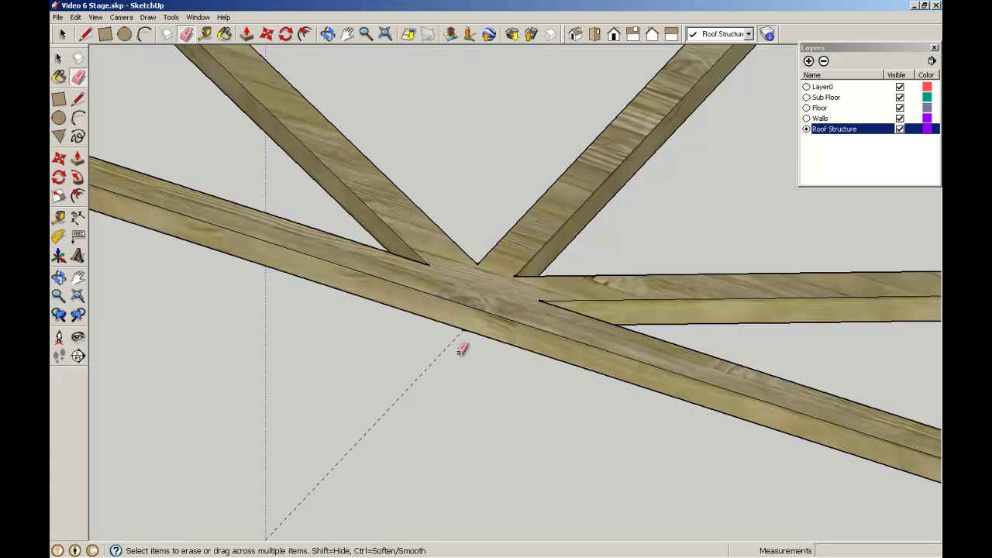
Make the complete truss a component named Roof Truss.
{"action": "scroll", "coordinate": [469, 356], "scroll_direction": "down", "scroll_amount": 6}
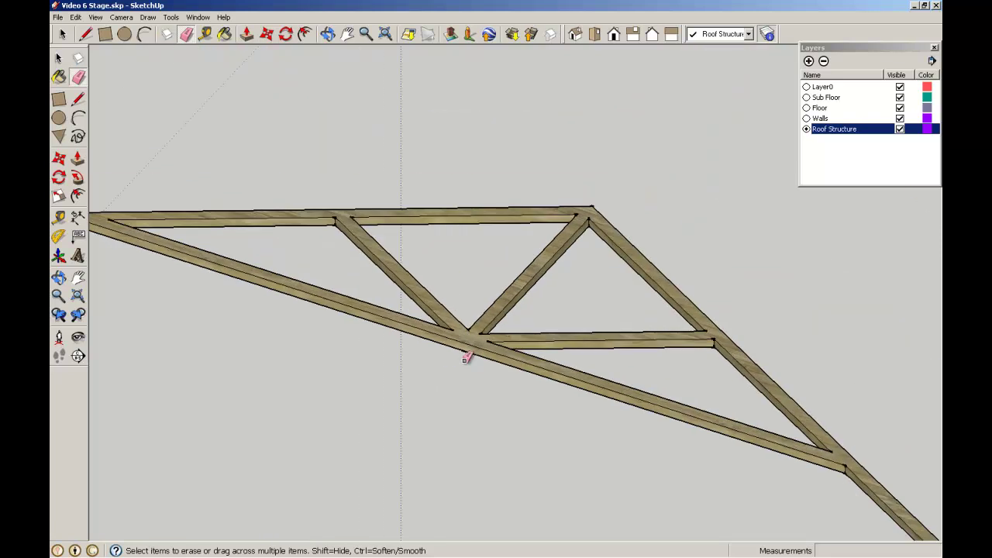
{"action": "left_click", "coordinate": [58, 59]}
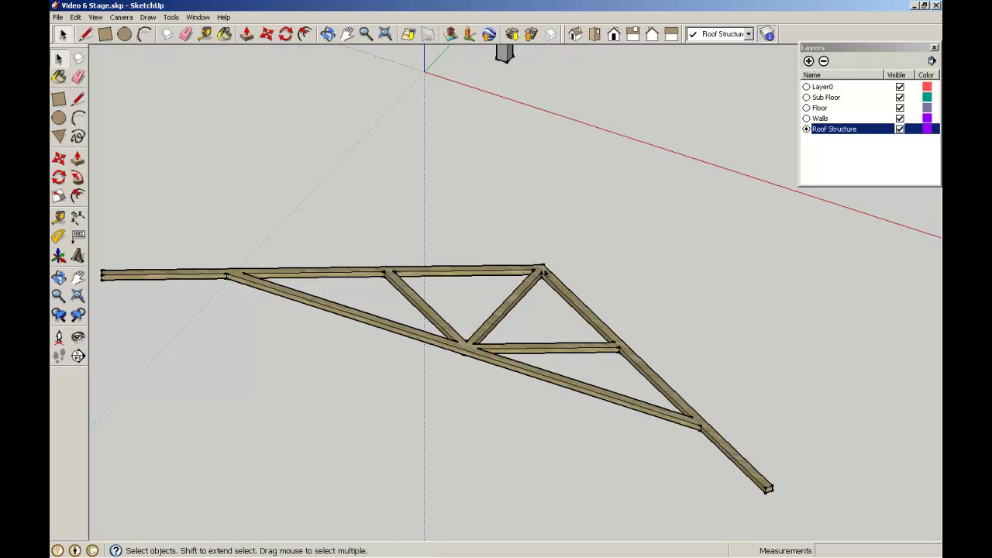
{"action": "triple_click", "coordinate": [544, 272]}
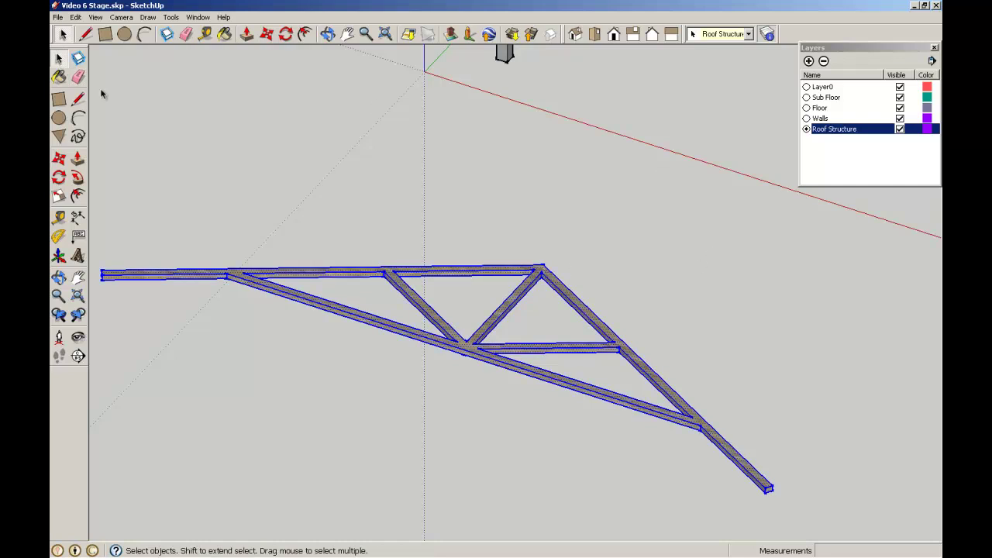
{"action": "left_click", "coordinate": [79, 60]}
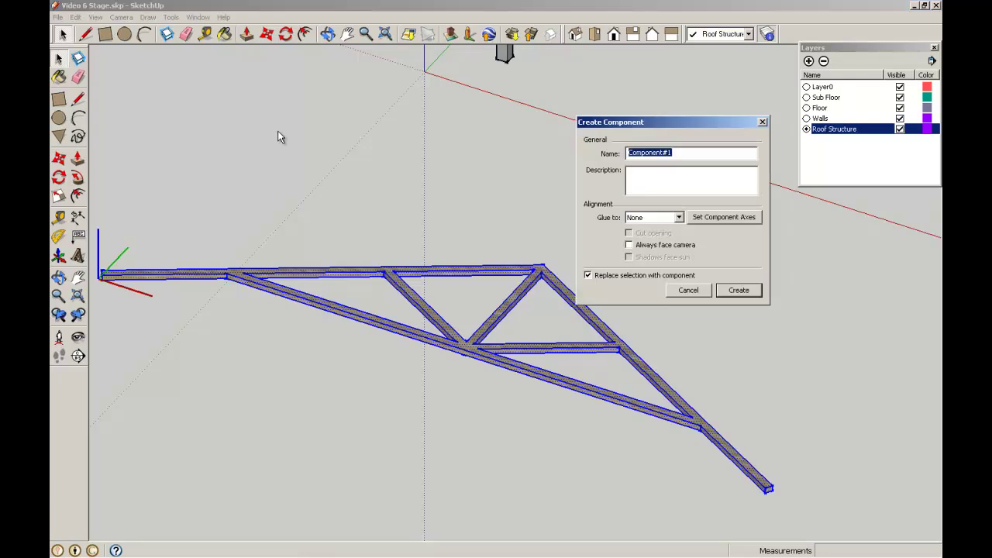
{"action": "type", "text": "Roof Truss"}
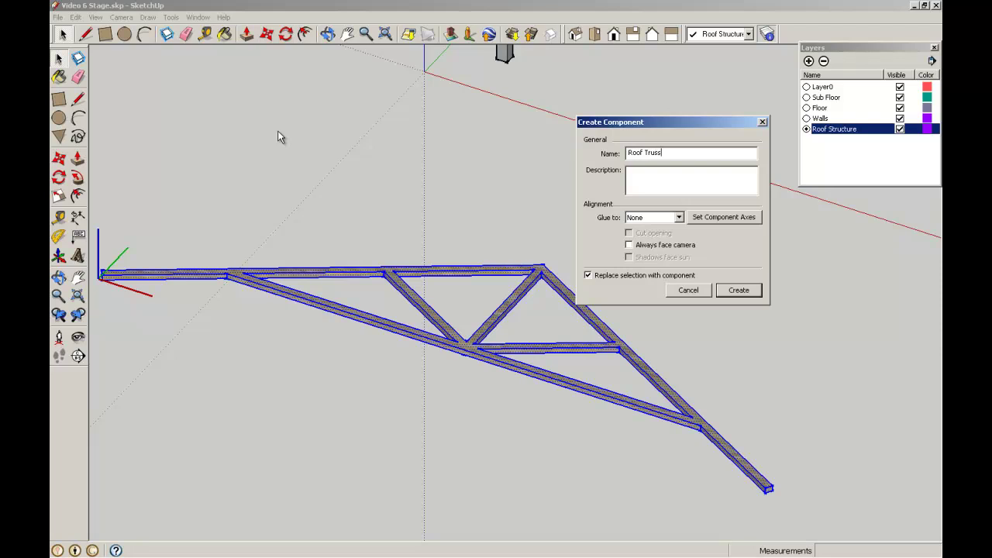
{"action": "left_click", "coordinate": [738, 290]}
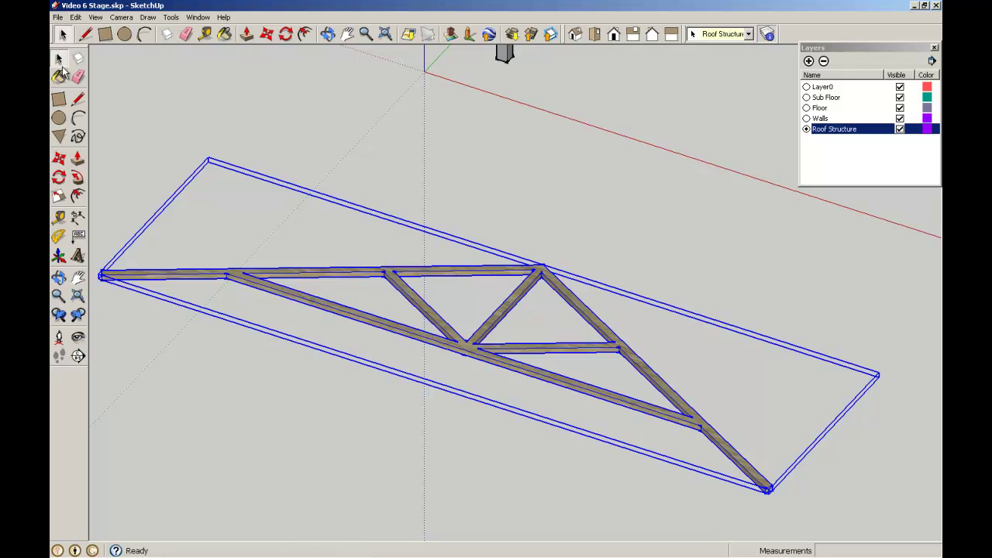
{"action": "left_click", "coordinate": [300, 106]}
Move the truss by its upper heel corner, where bottom chord meets rafter, onto the inner top corner of the house's front wall.
{"action": "scroll", "coordinate": [392, 111], "scroll_direction": "down", "scroll_amount": 5}
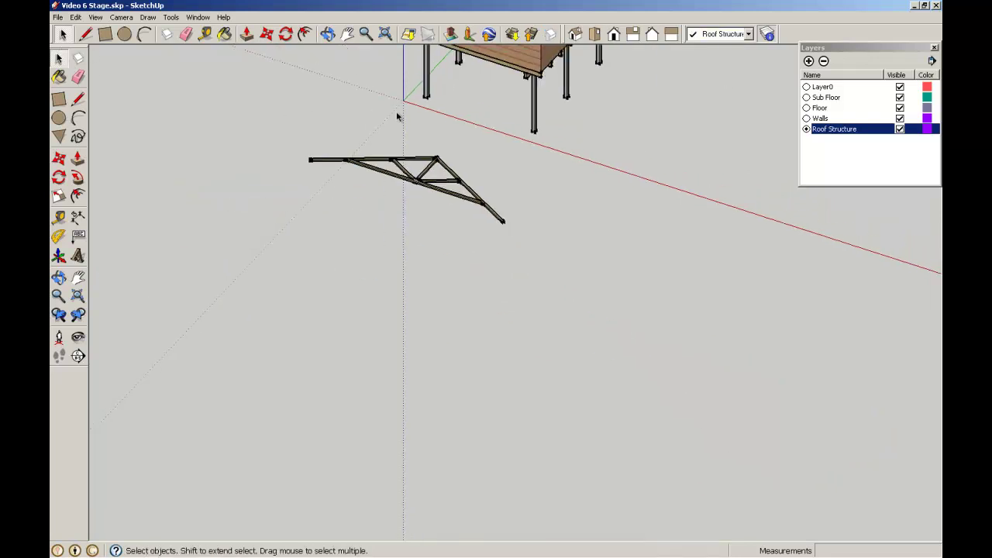
{"action": "middle_click_drag", "start_coordinate": [396, 116], "coordinate": [435, 93]}
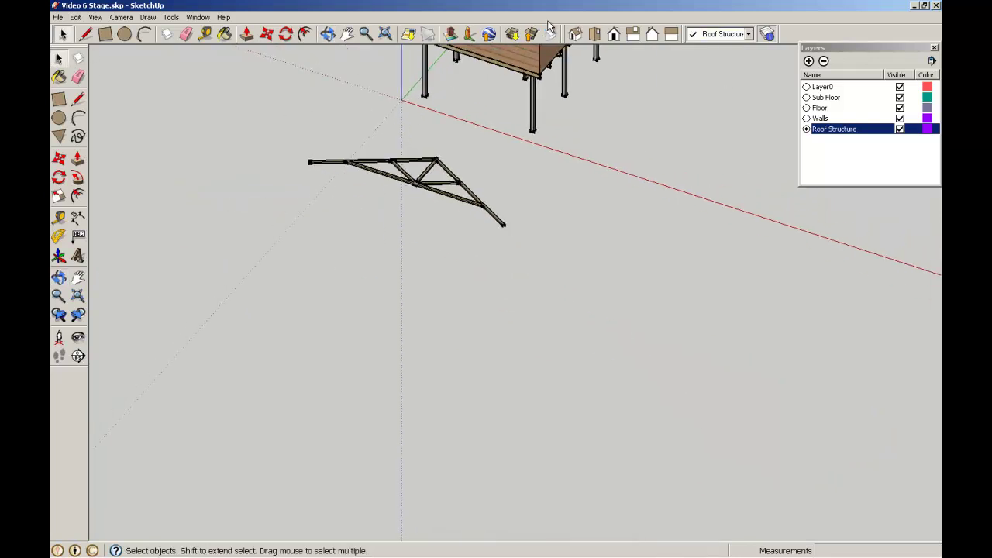
{"action": "left_click", "coordinate": [385, 35]}
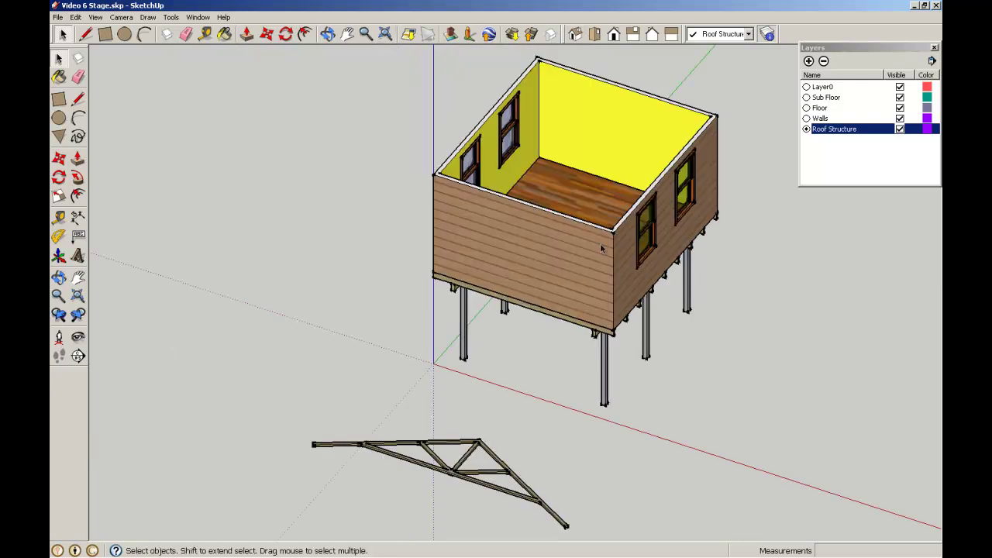
{"action": "scroll", "coordinate": [386, 485], "scroll_direction": "up", "scroll_amount": 8}
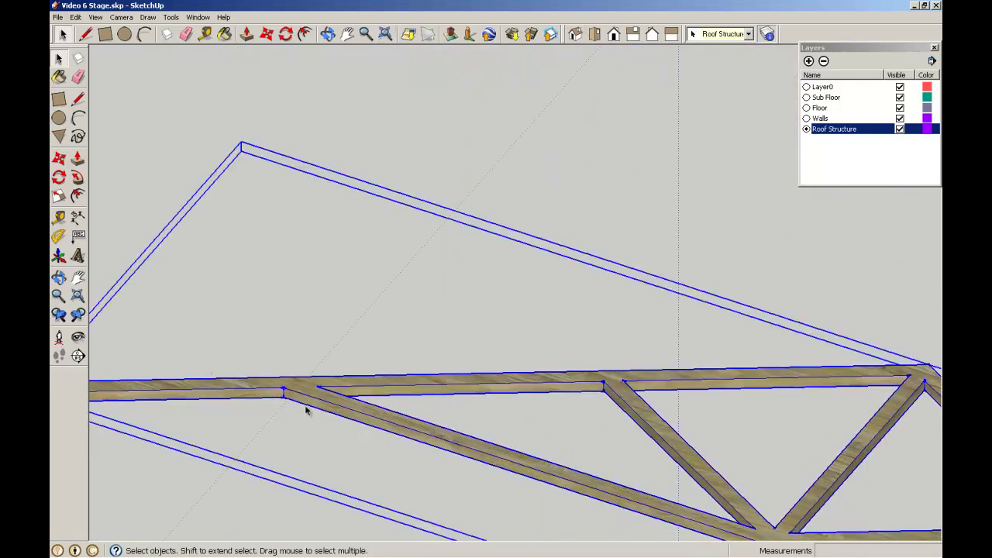
{"action": "left_click", "coordinate": [58, 158]}
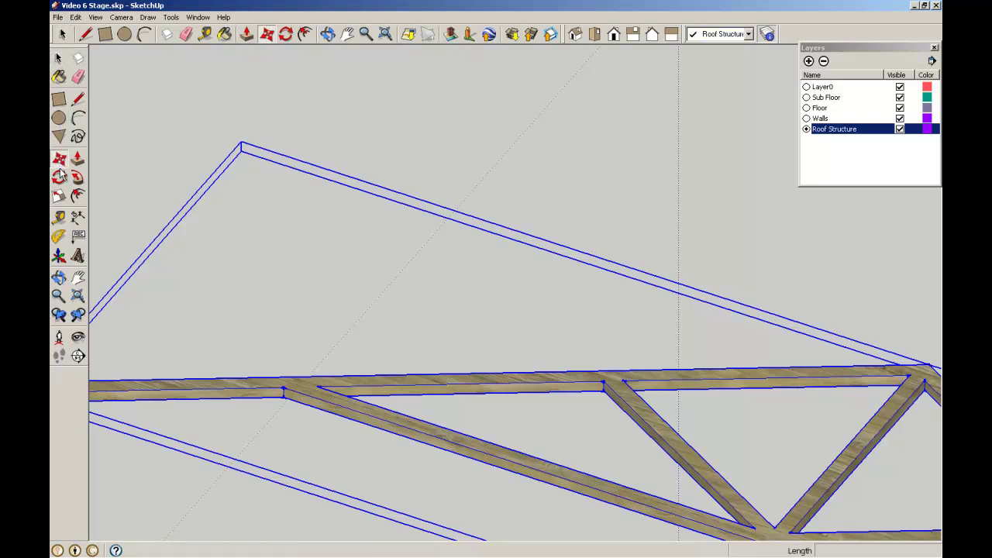
{"action": "scroll", "coordinate": [288, 422], "scroll_direction": "up", "scroll_amount": 2}
{"action": "scroll", "coordinate": [288, 422], "scroll_direction": "up", "scroll_amount": 2}
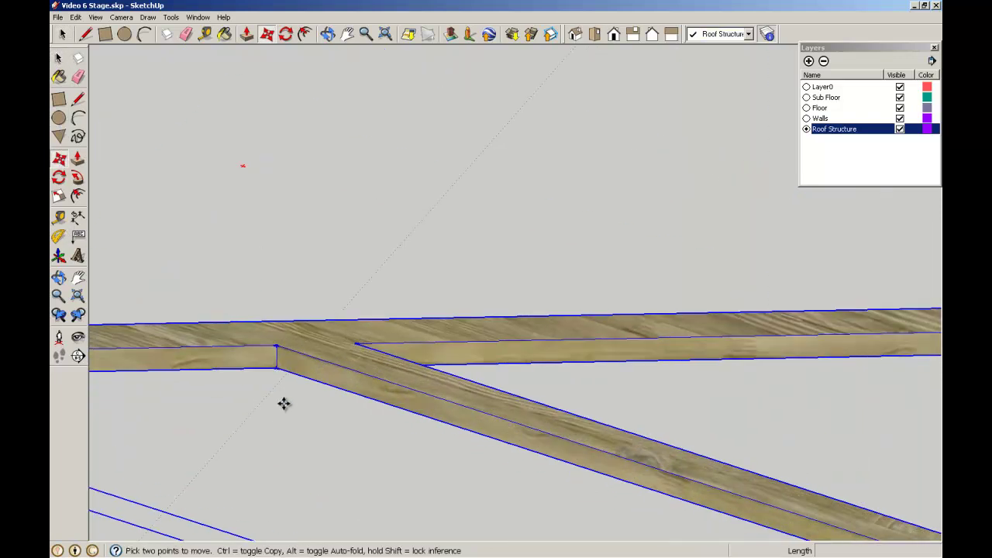
{"action": "left_click", "coordinate": [277, 344]}
{"action": "scroll", "coordinate": [442, 247], "scroll_direction": "down", "scroll_amount": 6}
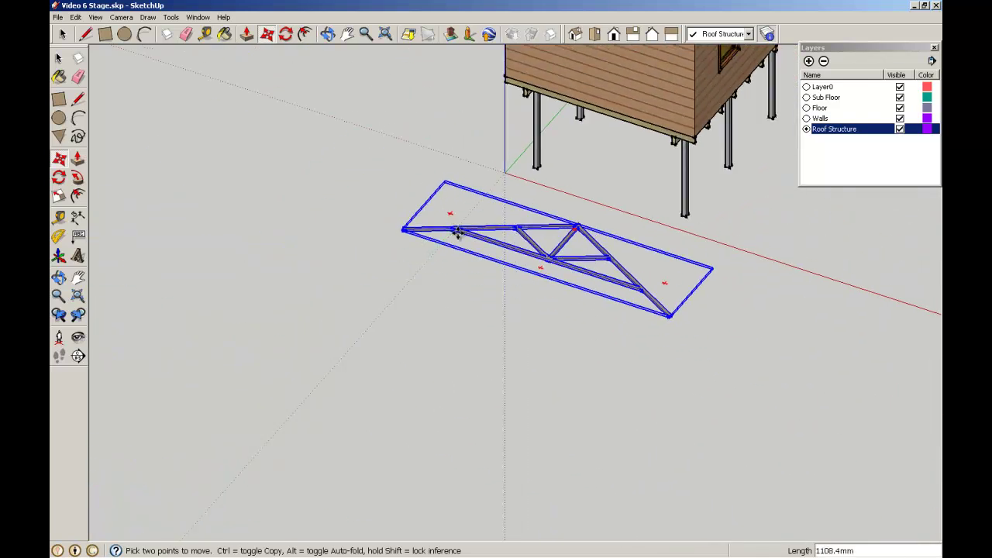
{"action": "scroll", "coordinate": [456, 229], "scroll_direction": "down", "scroll_amount": 4}
{"action": "scroll", "coordinate": [457, 116], "scroll_direction": "up", "scroll_amount": 4}
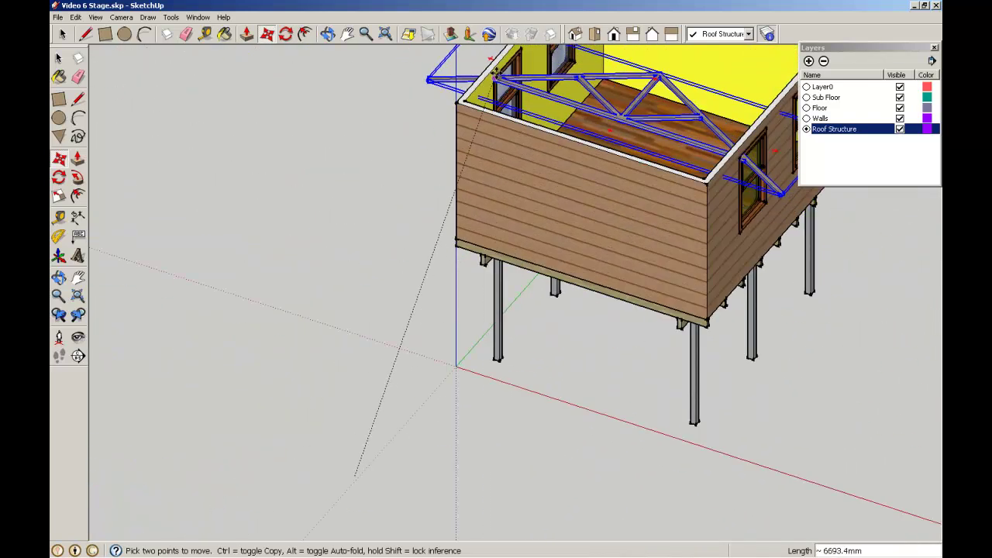
{"action": "scroll", "coordinate": [493, 72], "scroll_direction": "up", "scroll_amount": 10}
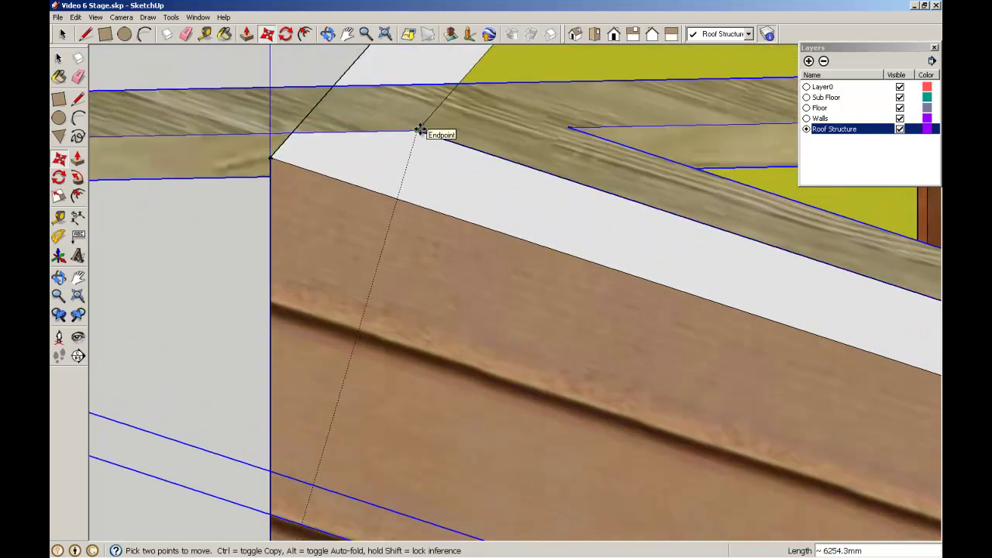
{"action": "left_click", "coordinate": [419, 128]}
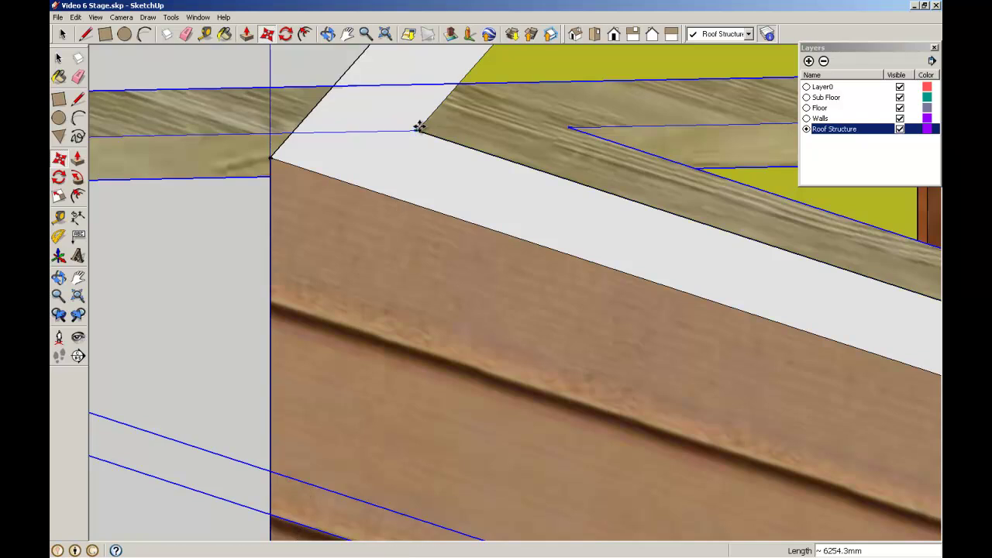
Raise the truss 50 mm vertically along the blue axis from the front wall's inner top corner.
{"action": "scroll", "coordinate": [376, 168], "scroll_direction": "down", "scroll_amount": 4}
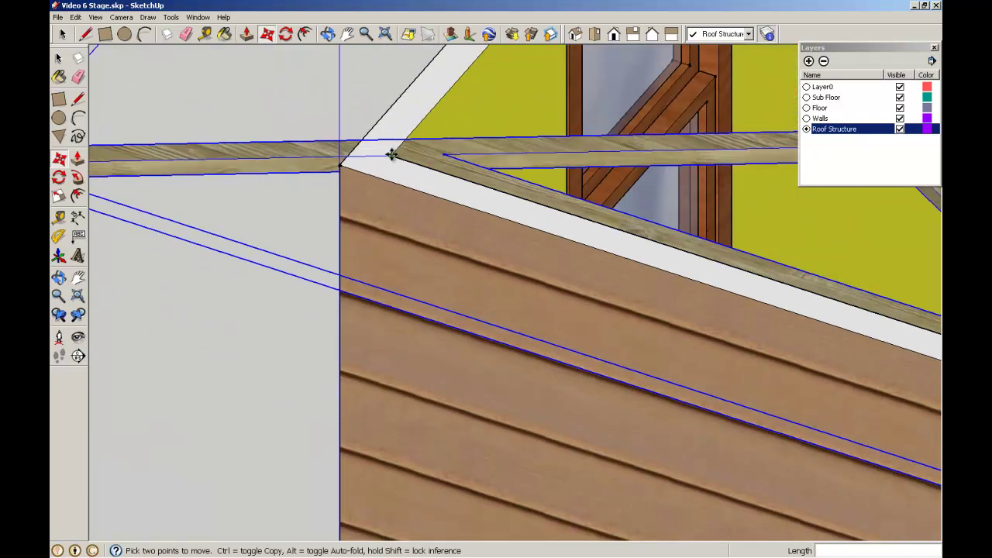
{"action": "left_click", "coordinate": [396, 154]}
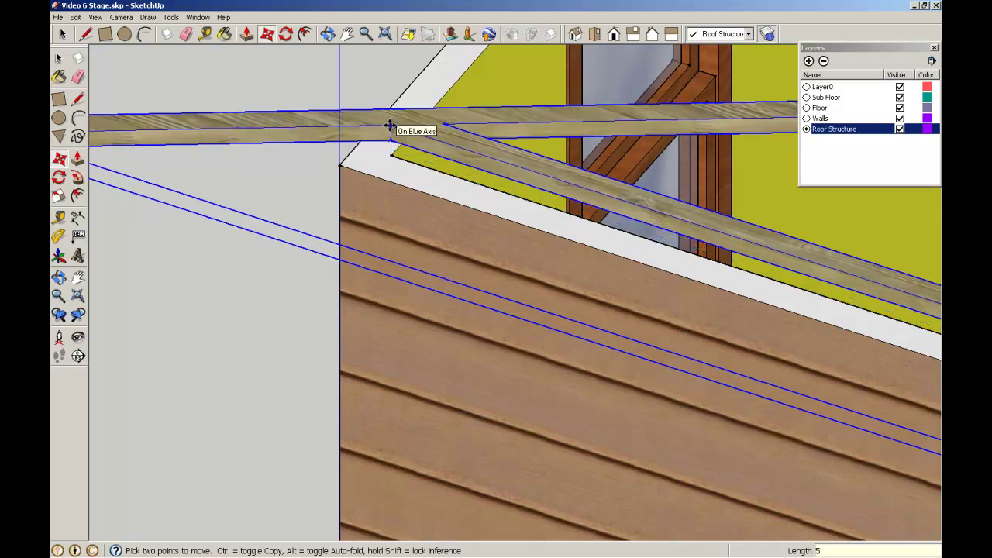
{"action": "type", "text": "50"}
{"action": "key", "text": "Return"}
{"action": "key", "text": "space"}
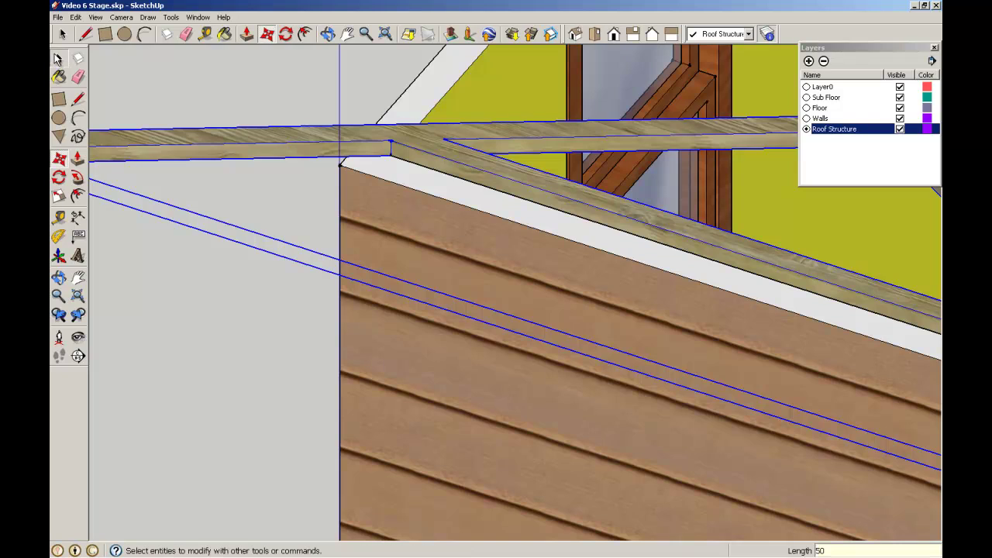
Rotate the truss 90 degrees about its lower heel corner, in the plane perpendicular to the red axis, to stand it upright.
{"action": "scroll", "coordinate": [398, 144], "scroll_direction": "up", "scroll_amount": 5}
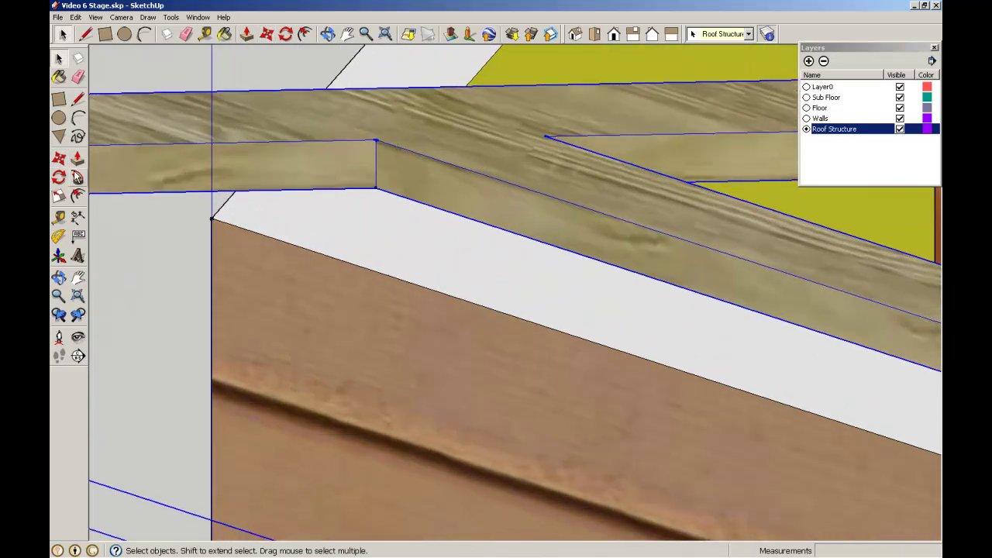
{"action": "left_click", "coordinate": [58, 179]}
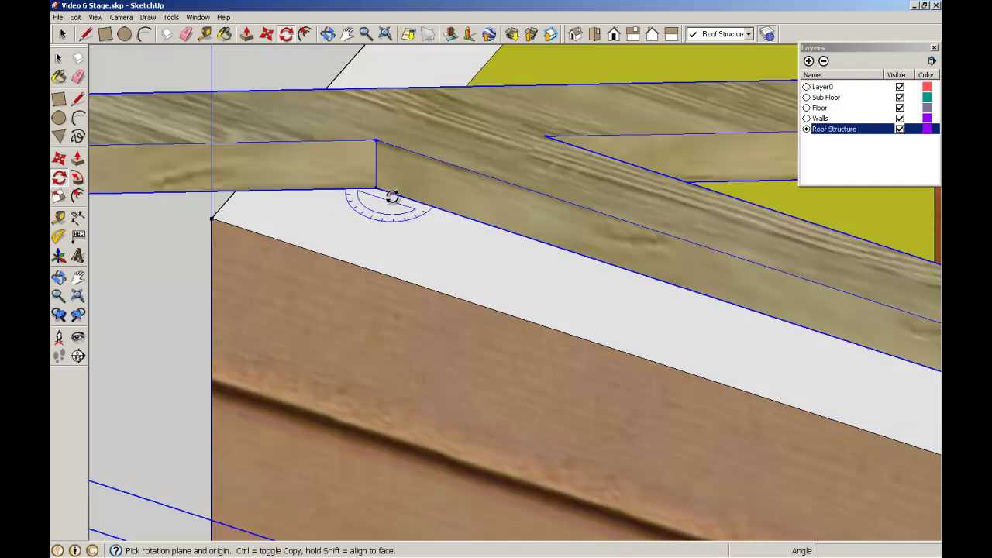
{"action": "scroll", "coordinate": [425, 188], "scroll_direction": "down", "scroll_amount": 2}
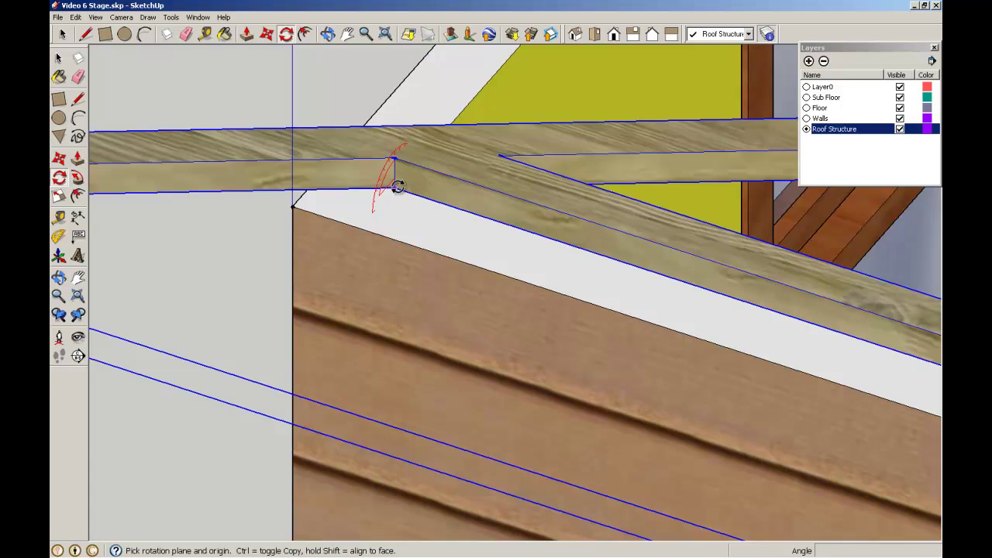
{"action": "left_click", "coordinate": [397, 187]}
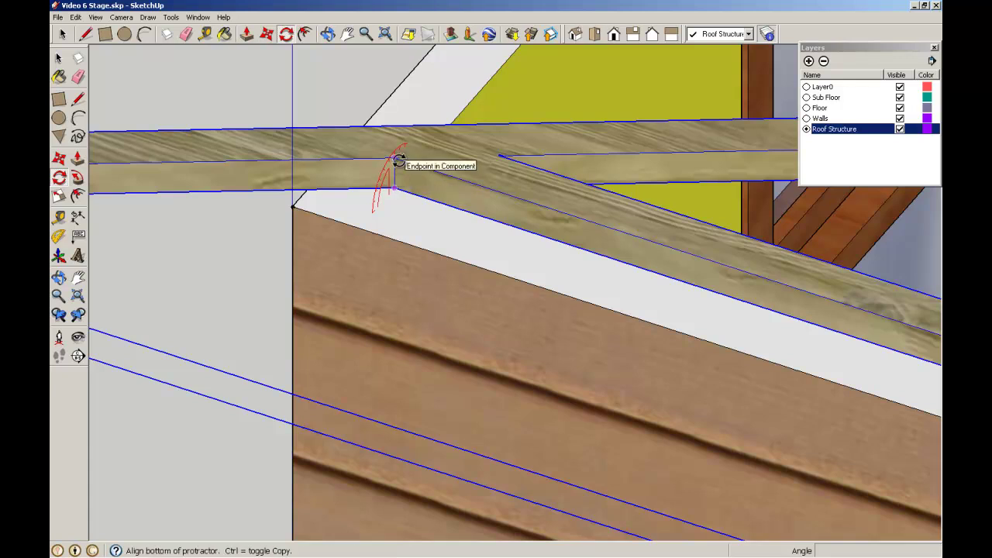
{"action": "left_click", "coordinate": [397, 161]}
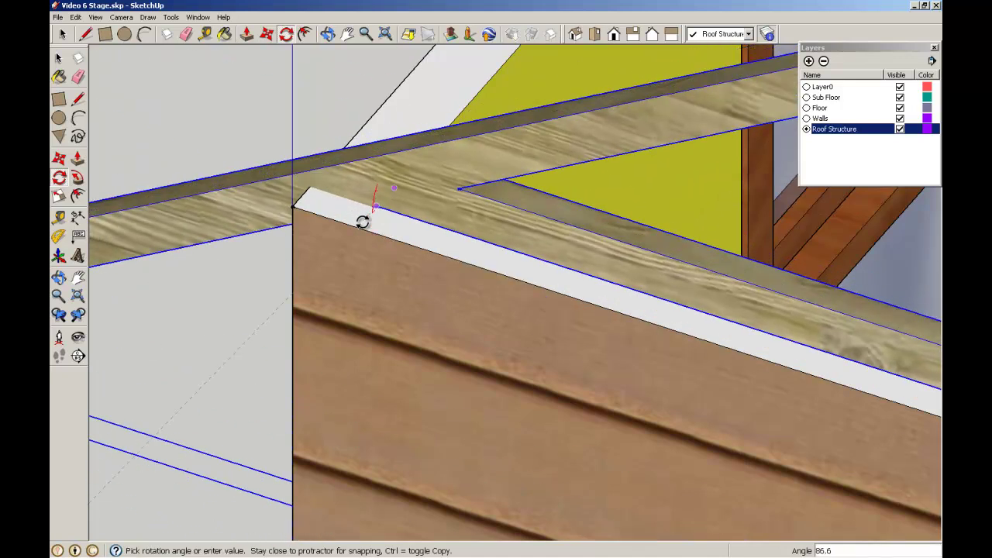
{"action": "left_click", "coordinate": [362, 222]}
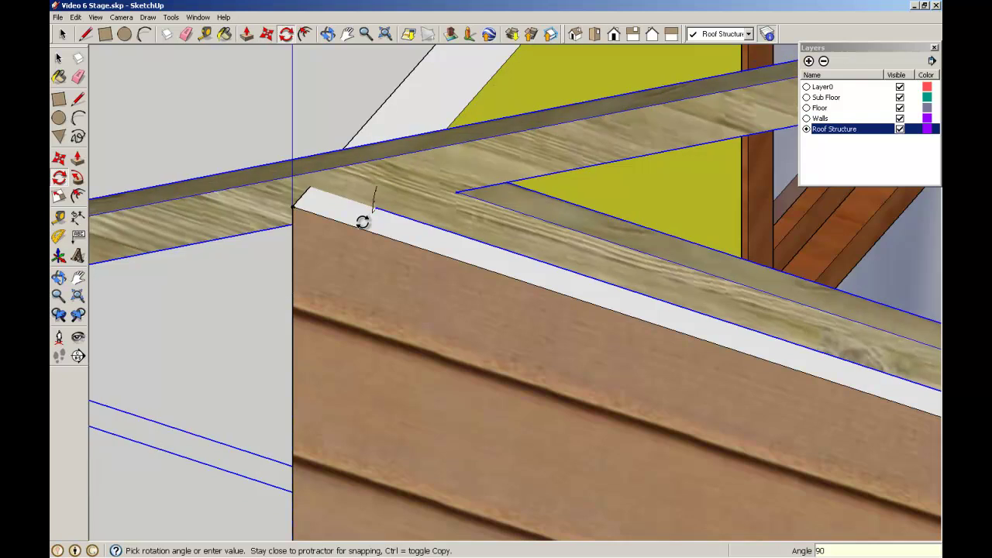
{"action": "left_click", "coordinate": [59, 58]}
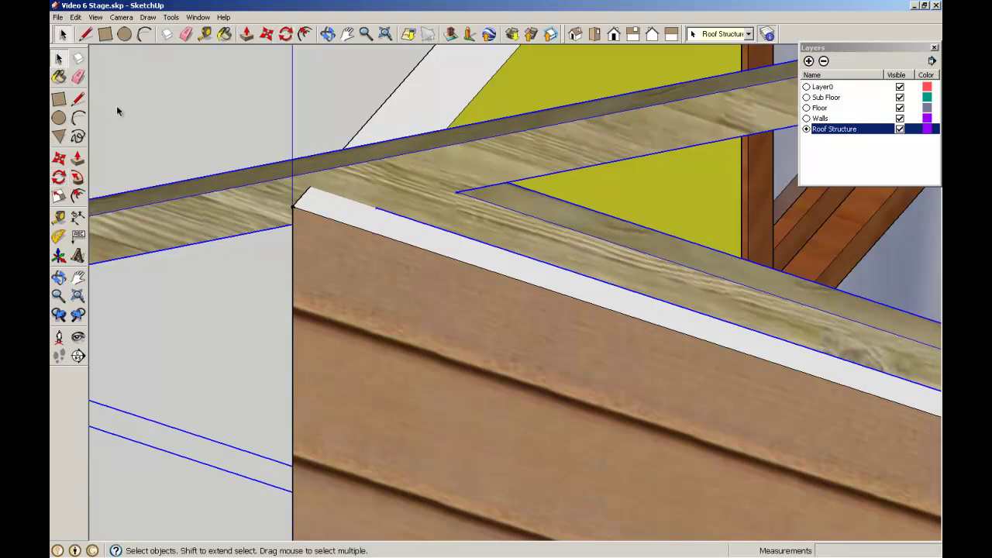
Move the upright truss 100 mm along the front wall so its lower heel corner meets the side wall's outer top edge.
{"action": "scroll", "coordinate": [117, 105], "scroll_direction": "down", "scroll_amount": 10}
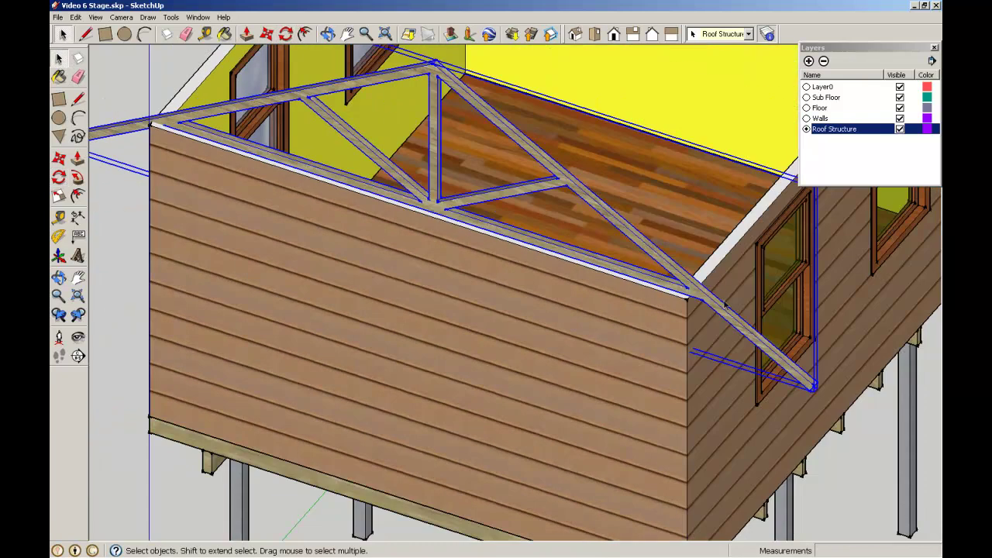
{"action": "scroll", "coordinate": [724, 305], "scroll_direction": "up", "scroll_amount": 8}
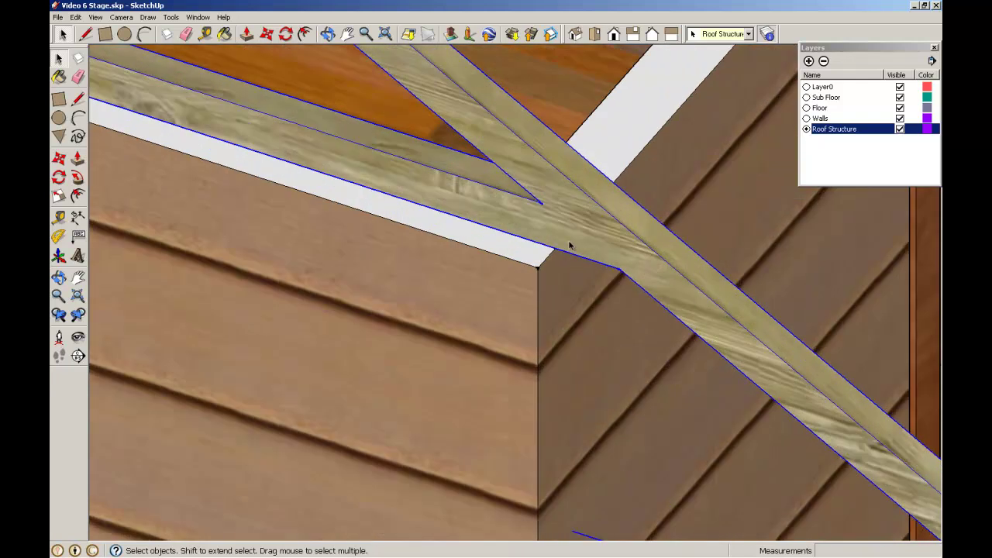
{"action": "scroll", "coordinate": [569, 246], "scroll_direction": "down", "scroll_amount": 5}
{"action": "scroll", "coordinate": [194, 116], "scroll_direction": "down", "scroll_amount": 2}
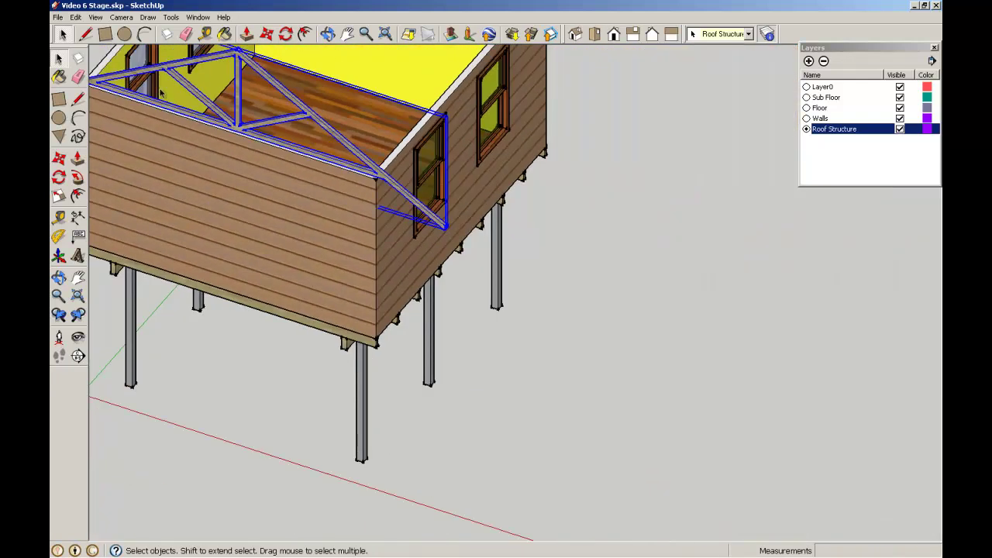
{"action": "middle_click_drag", "start_coordinate": [155, 106], "coordinate": [318, 145]}
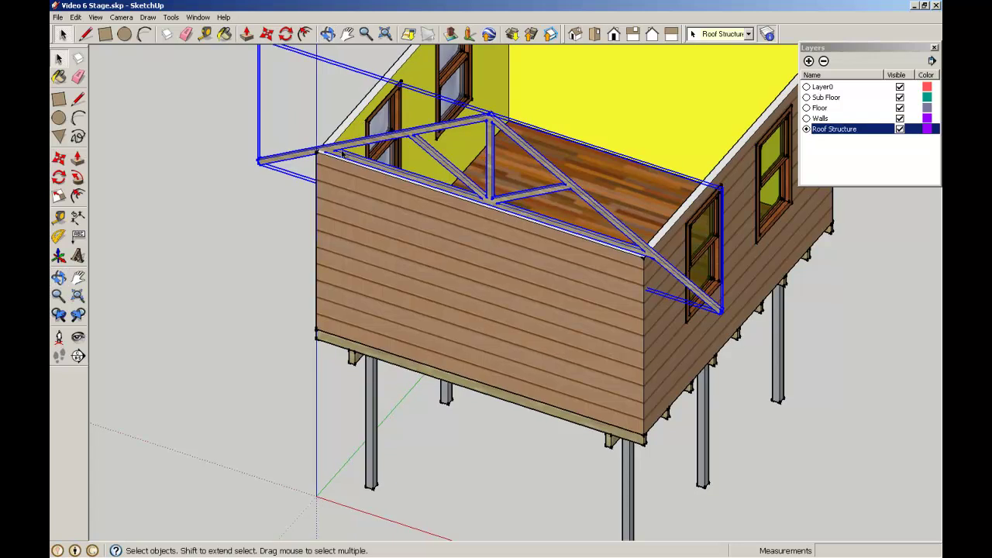
{"action": "scroll", "coordinate": [318, 145], "scroll_direction": "up", "scroll_amount": 8}
{"action": "scroll", "coordinate": [318, 145], "scroll_direction": "up", "scroll_amount": 1}
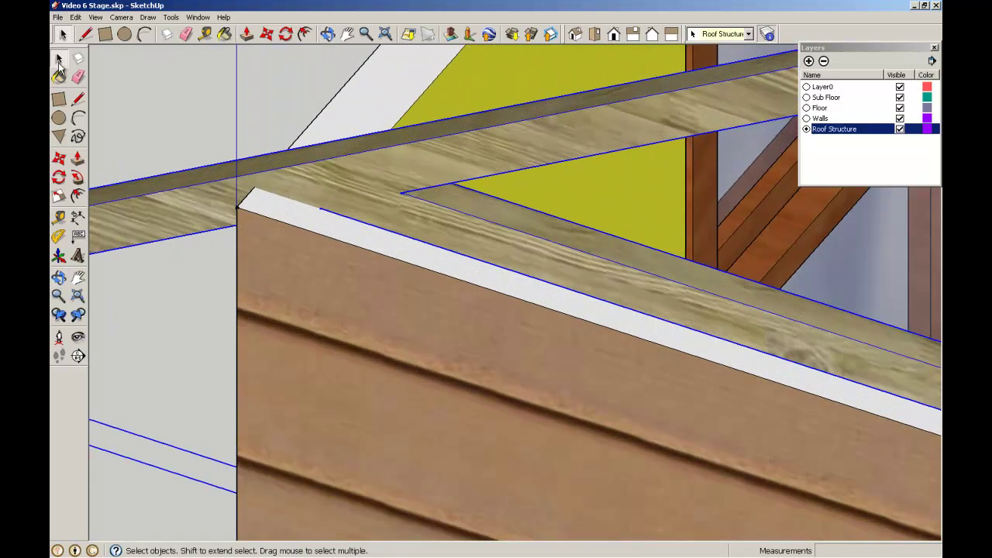
{"action": "left_click", "coordinate": [60, 160]}
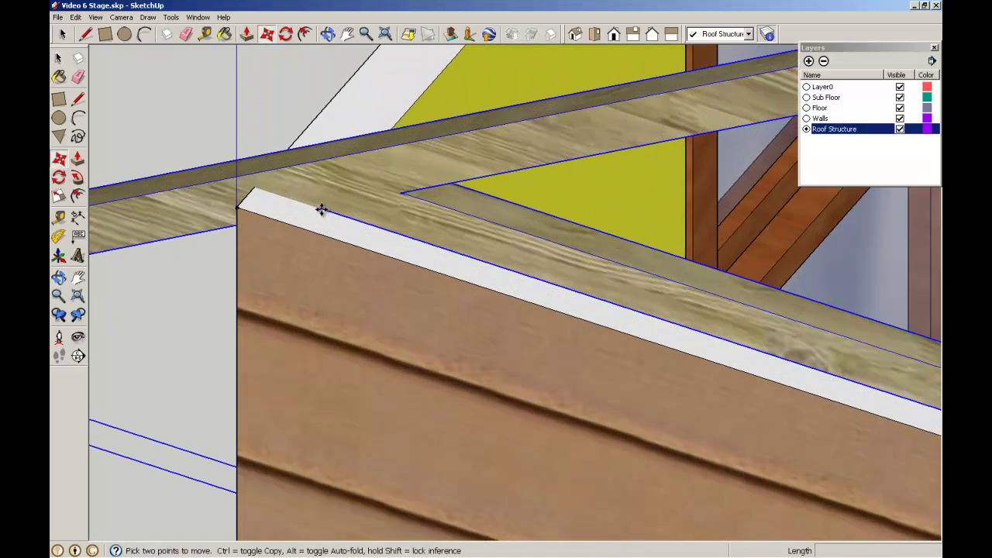
{"action": "left_click", "coordinate": [321, 210]}
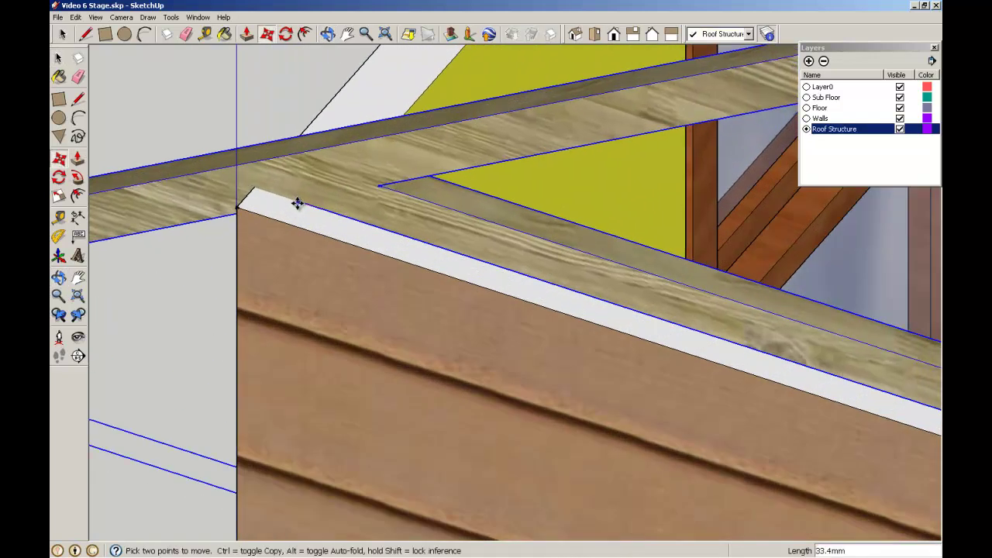
{"action": "left_click", "coordinate": [255, 191]}
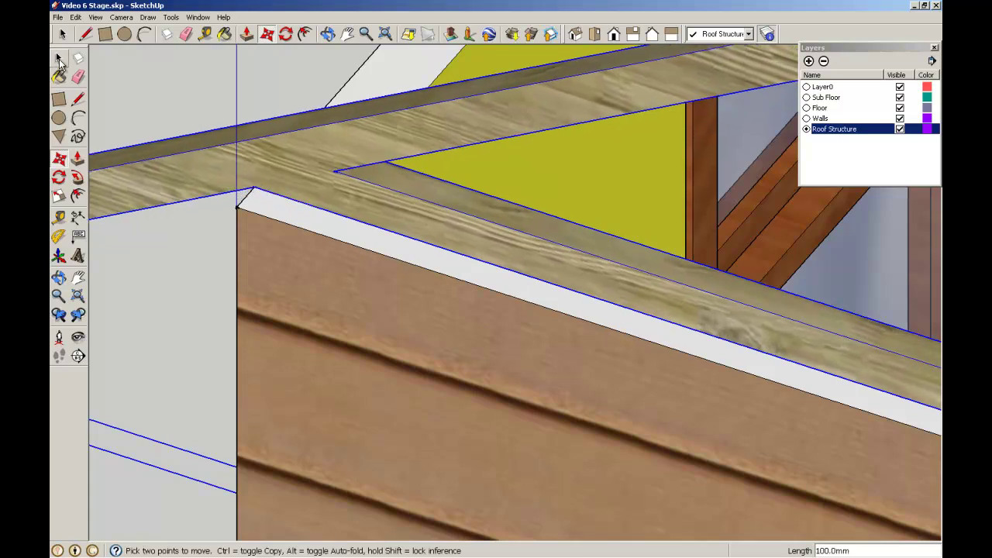
{"action": "left_click", "coordinate": [60, 59]}
Move the truss 50 mm inward from its lower heel corner so its outer face aligns with the front wall's inner edge.
{"action": "scroll", "coordinate": [220, 136], "scroll_direction": "down", "scroll_amount": 4}
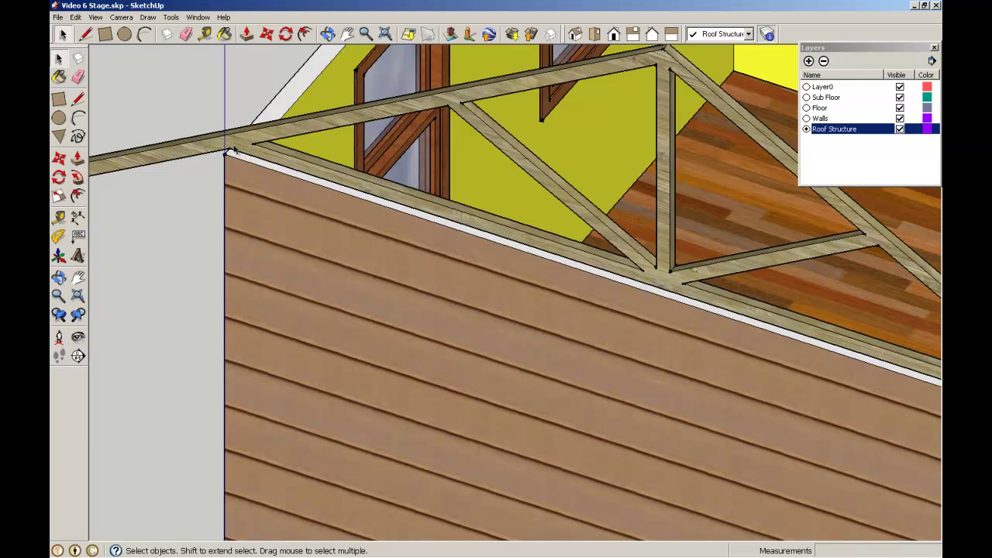
{"action": "scroll", "coordinate": [234, 150], "scroll_direction": "down", "scroll_amount": 4}
{"action": "scroll", "coordinate": [813, 323], "scroll_direction": "up", "scroll_amount": 6}
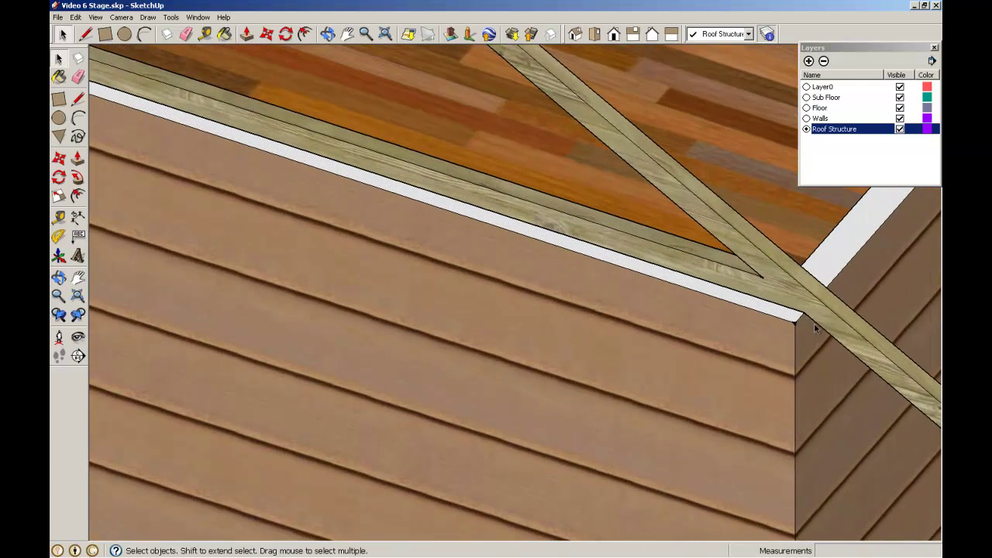
{"action": "middle_click_drag", "start_coordinate": [813, 323], "coordinate": [602, 307]}
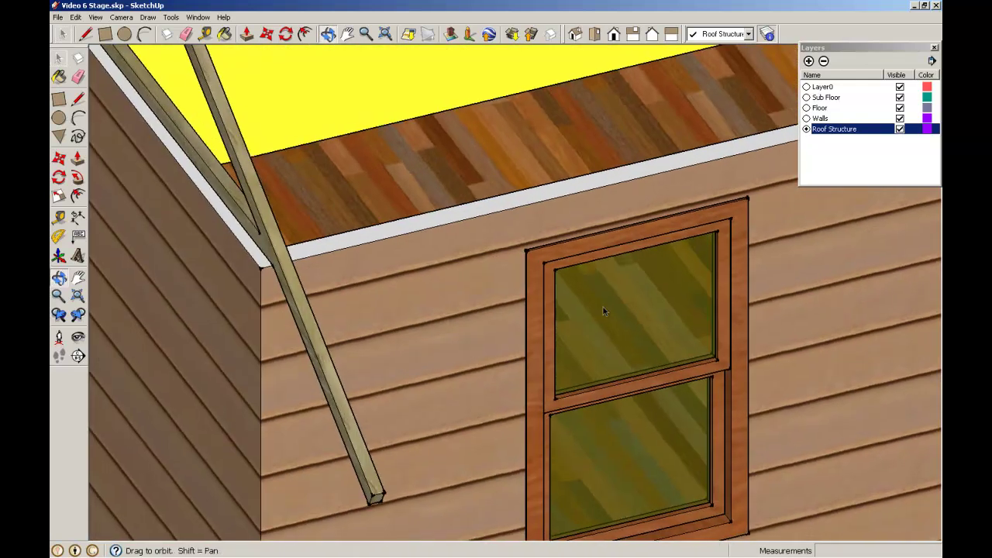
{"action": "scroll", "coordinate": [278, 257], "scroll_direction": "up", "scroll_amount": 5}
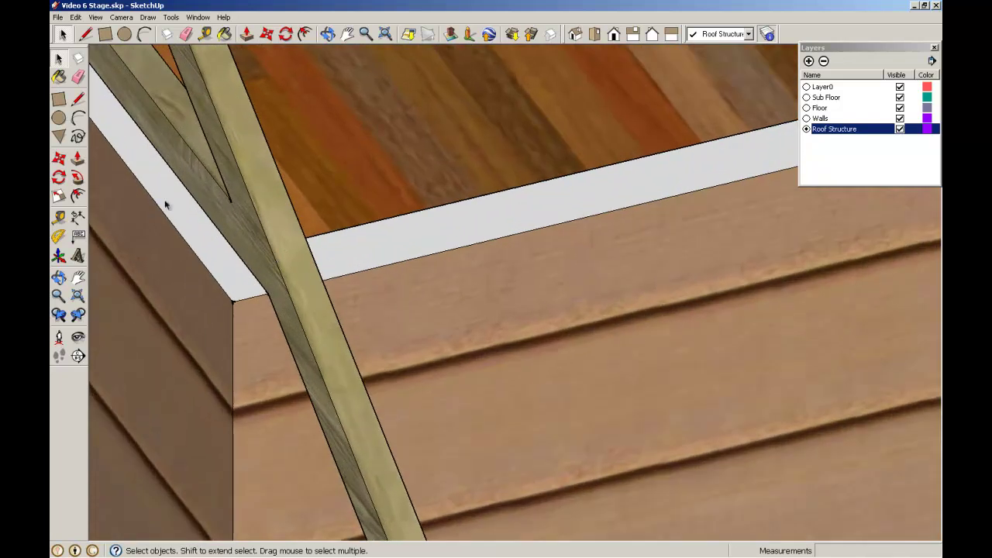
{"action": "middle_click_drag", "start_coordinate": [166, 204], "coordinate": [335, 263]}
{"action": "scroll", "coordinate": [418, 229], "scroll_direction": "up", "scroll_amount": 3}
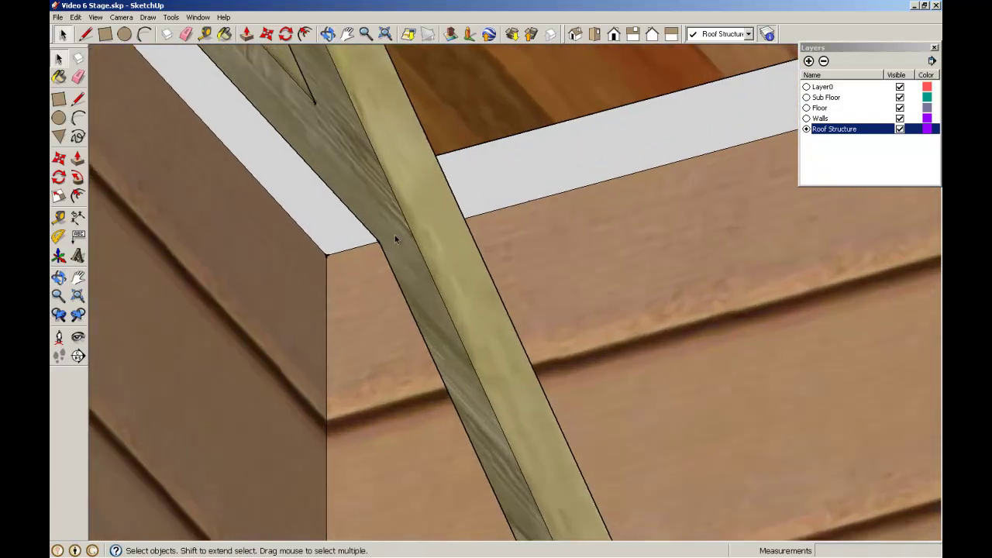
{"action": "left_click", "coordinate": [394, 235]}
{"action": "left_click", "coordinate": [58, 158]}
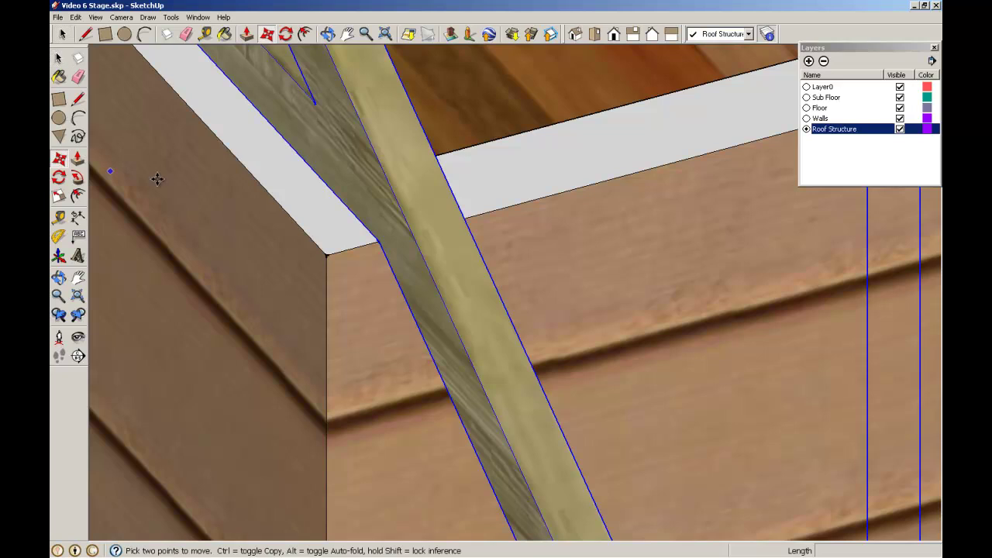
{"action": "left_click", "coordinate": [379, 242]}
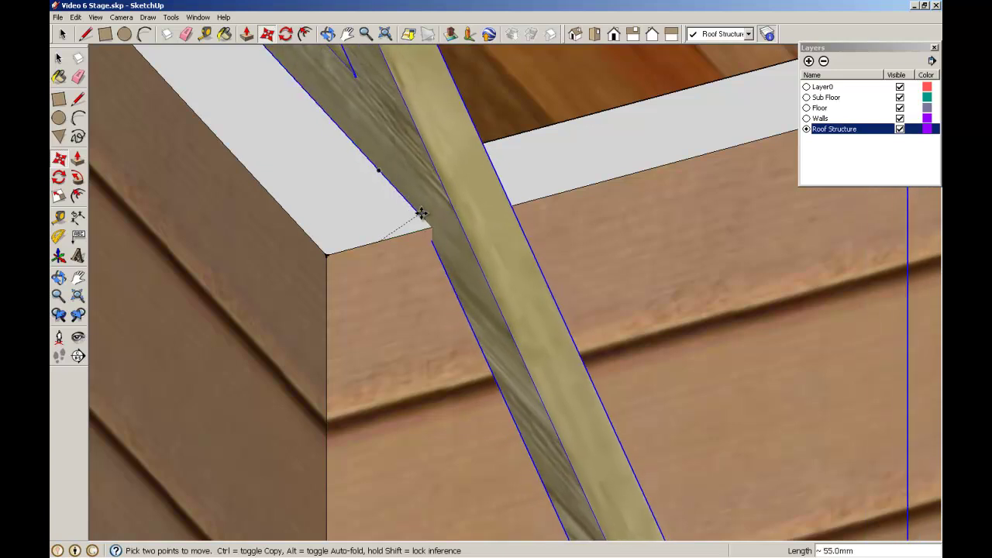
{"action": "left_click", "coordinate": [427, 224]}
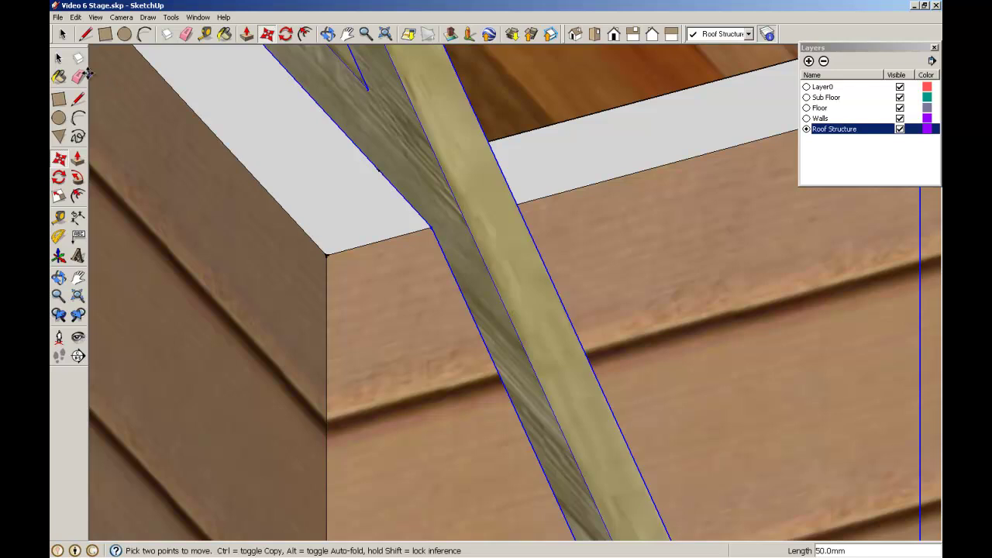
{"action": "left_click", "coordinate": [58, 59]}
{"action": "left_click", "coordinate": [301, 149]}
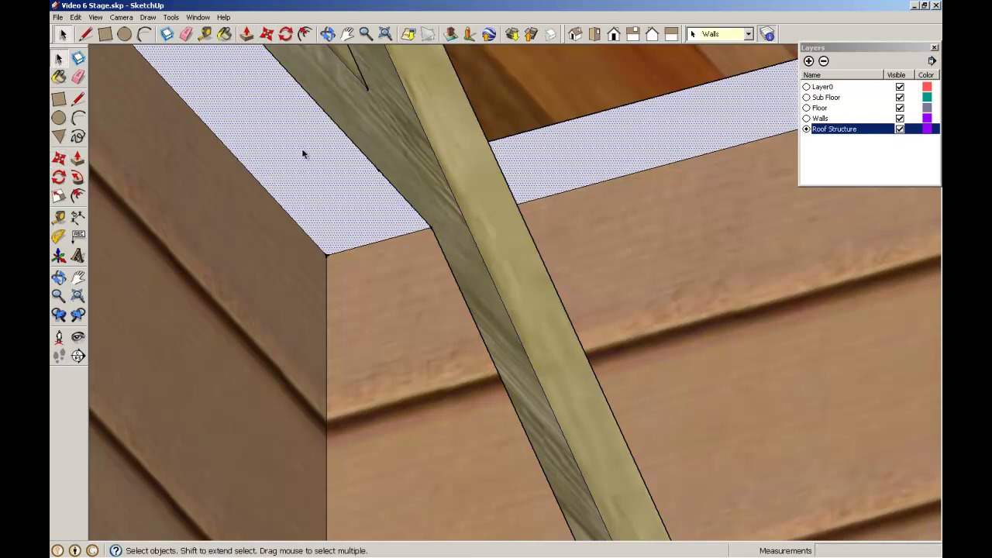
{"action": "scroll", "coordinate": [242, 209], "scroll_direction": "down", "scroll_amount": 10}
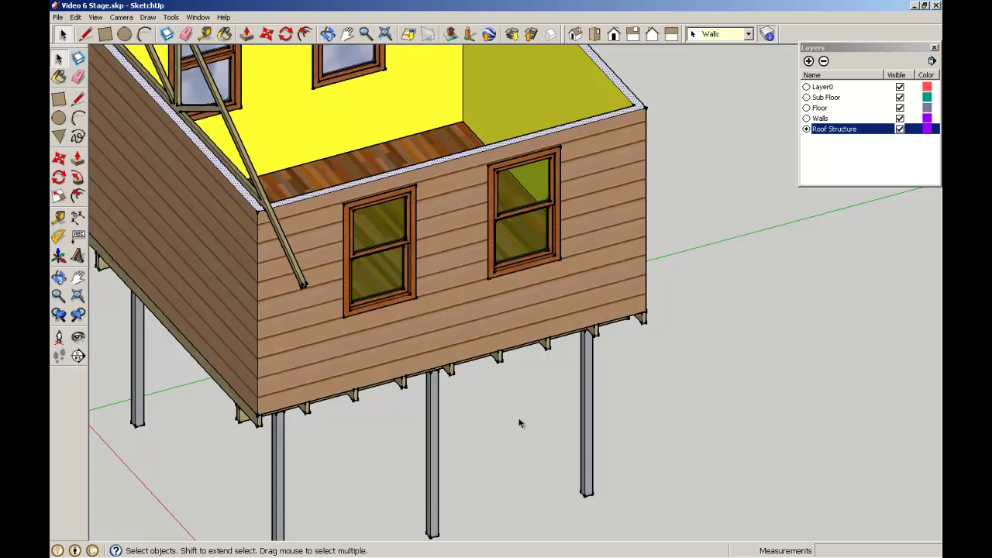
{"action": "left_click", "coordinate": [520, 423]}
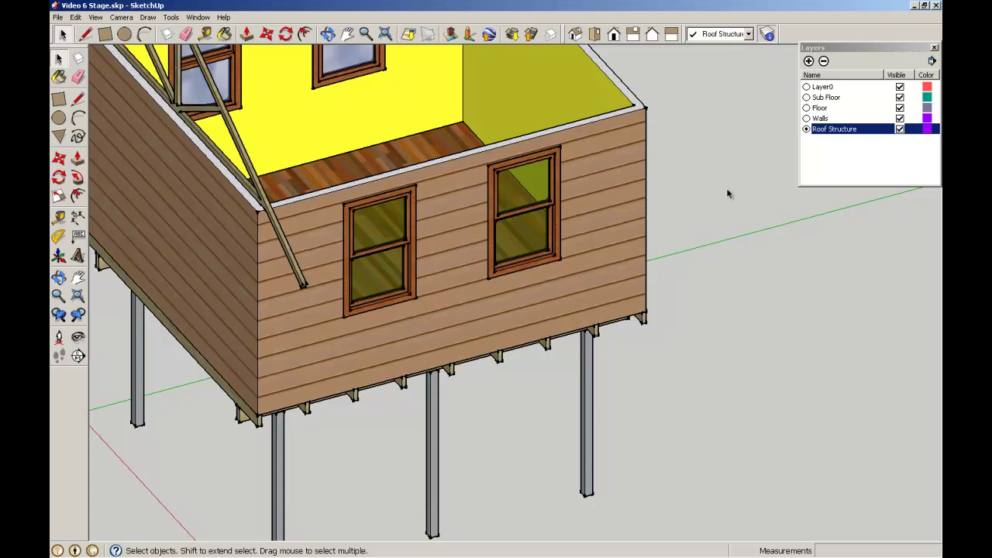
Copy the truss 4600 mm along the green axis by its lower heel corner to the inner edge of the opposite end wall.
{"action": "middle_click_drag", "start_coordinate": [324, 146], "coordinate": [126, 186]}
{"action": "scroll", "coordinate": [191, 108], "scroll_direction": "up", "scroll_amount": 10}
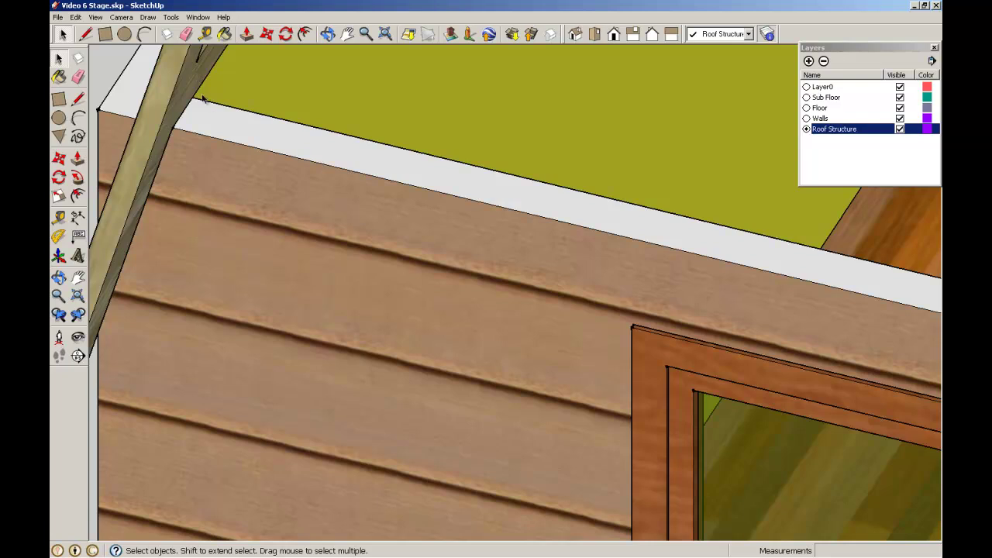
{"action": "left_click", "coordinate": [185, 102]}
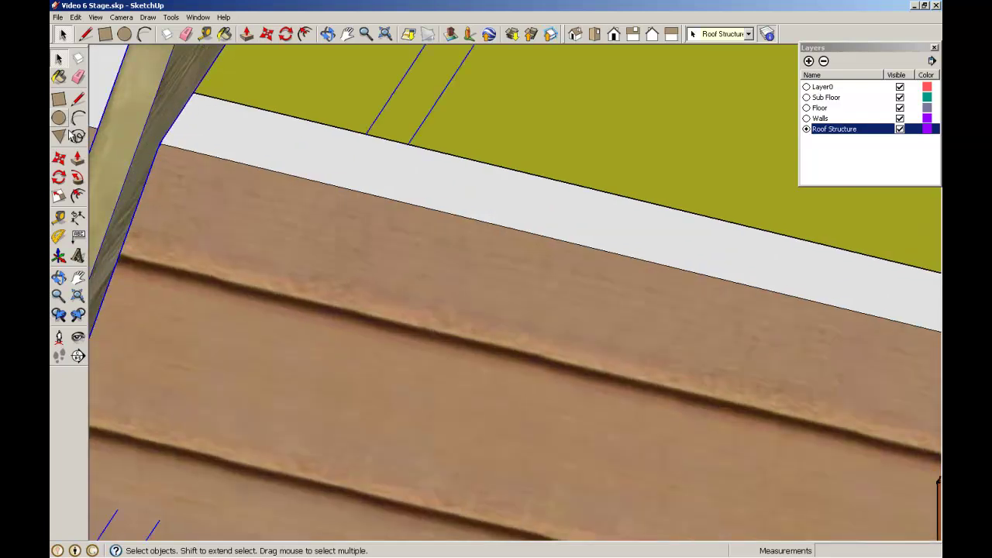
{"action": "left_click", "coordinate": [59, 157]}
{"action": "key", "text": "ctrl"}
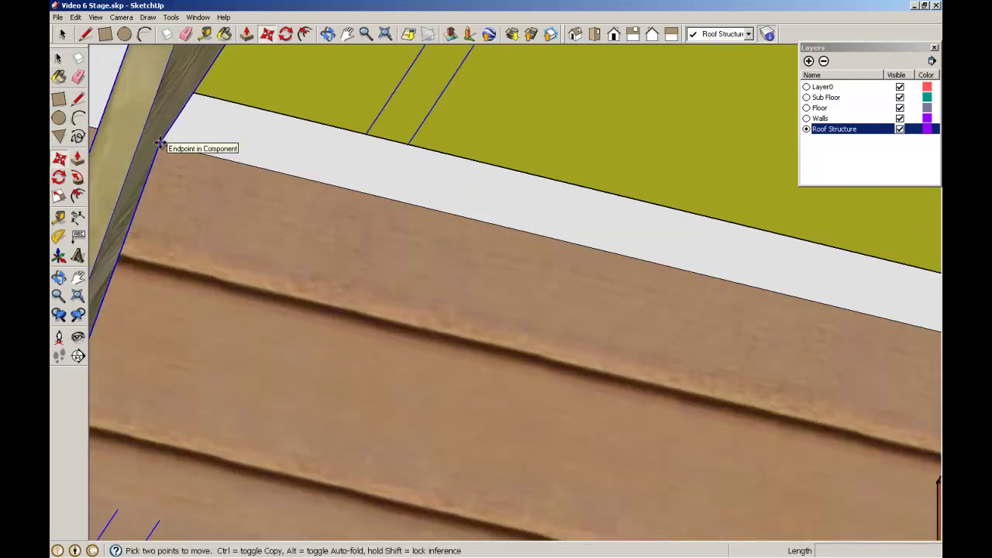
{"action": "left_click", "coordinate": [159, 143]}
{"action": "scroll", "coordinate": [196, 159], "scroll_direction": "down", "scroll_amount": 8}
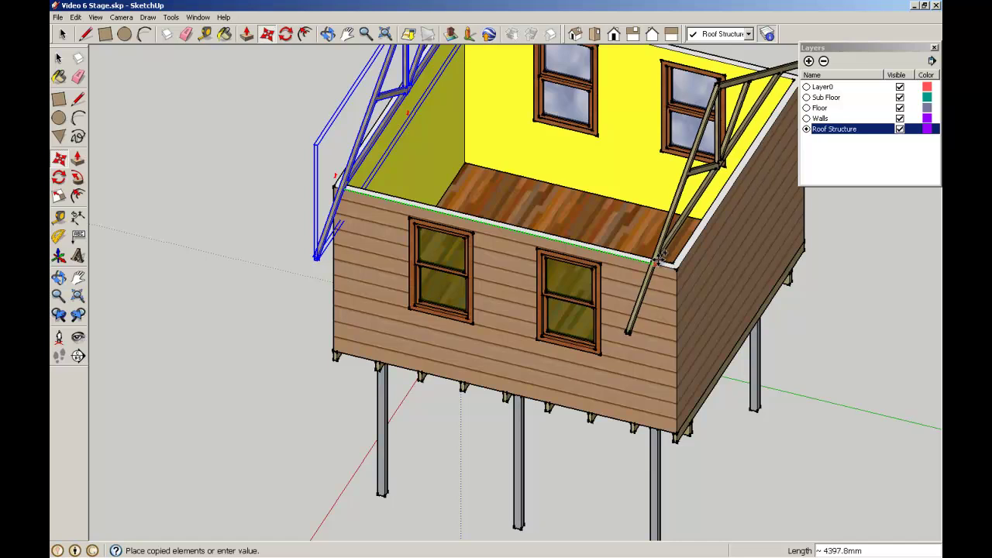
{"action": "scroll", "coordinate": [655, 264], "scroll_direction": "up", "scroll_amount": 6}
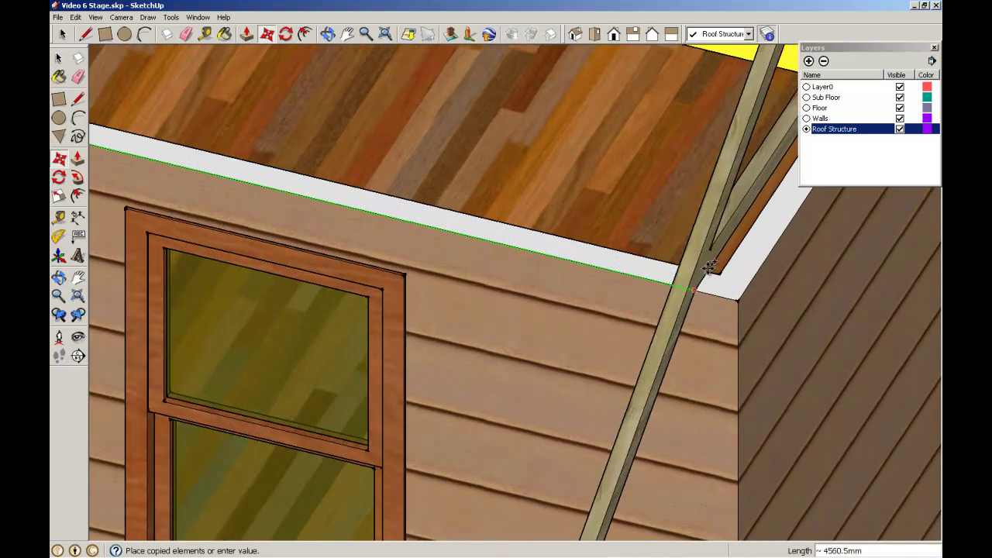
{"action": "left_click", "coordinate": [709, 274]}
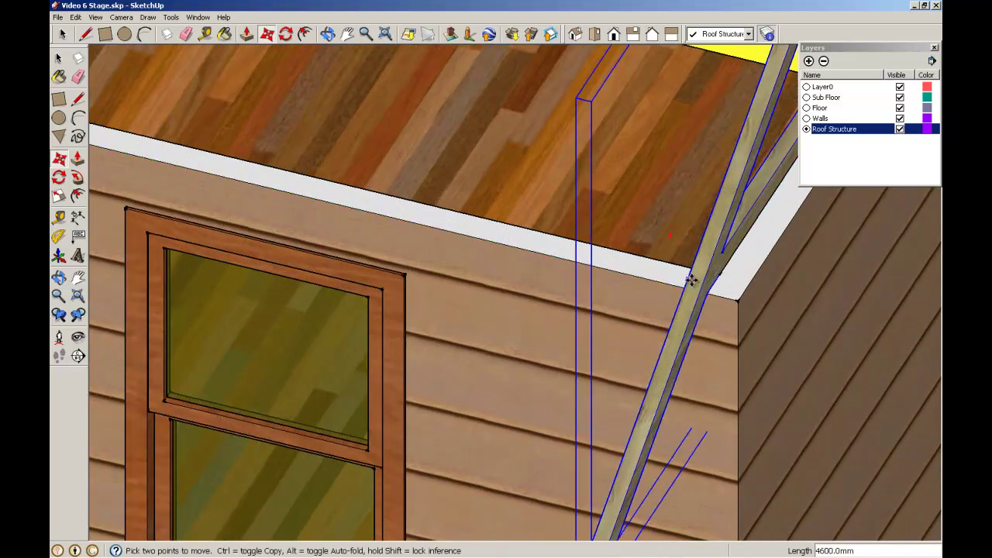
Copy the end truss 2300 mm back along the green axis by its heel edge midpoint to the midpoint of the side wall's top edge.
{"action": "scroll", "coordinate": [690, 281], "scroll_direction": "down", "scroll_amount": 6}
{"action": "middle_click_drag", "start_coordinate": [653, 329], "coordinate": [692, 291]}
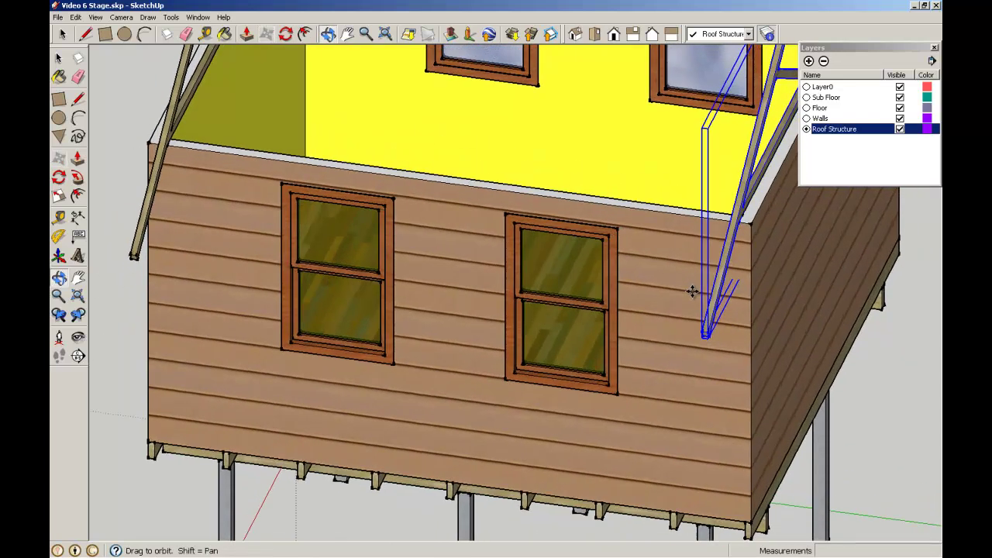
{"action": "scroll", "coordinate": [706, 332], "scroll_direction": "up", "scroll_amount": 5}
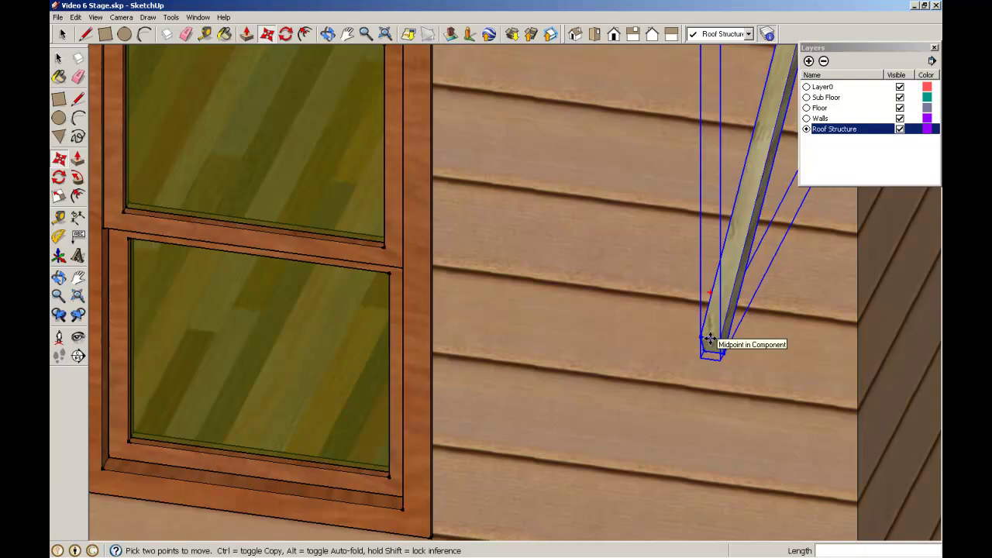
{"action": "left_click", "coordinate": [710, 339]}
{"action": "key", "text": "ctrl"}
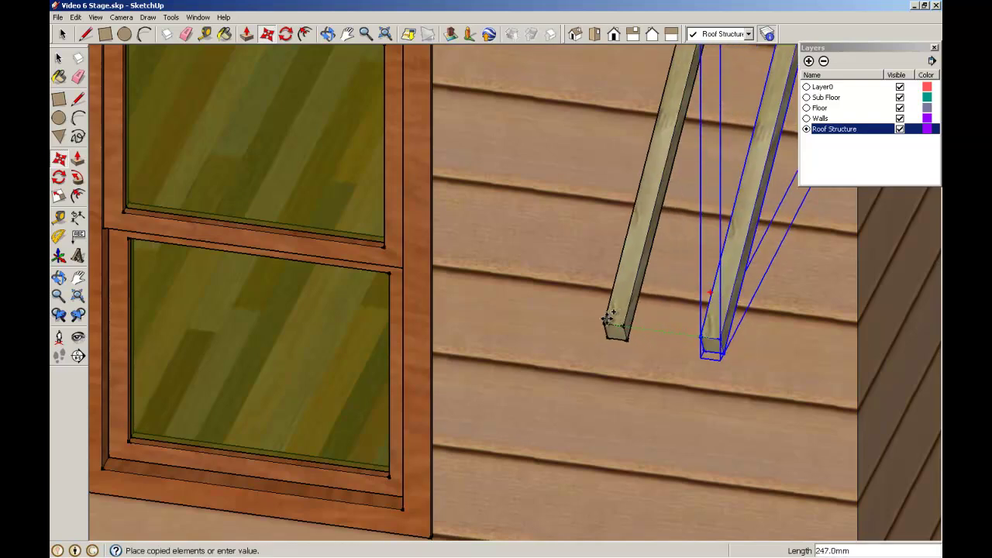
{"action": "scroll", "coordinate": [608, 318], "scroll_direction": "down", "scroll_amount": 2}
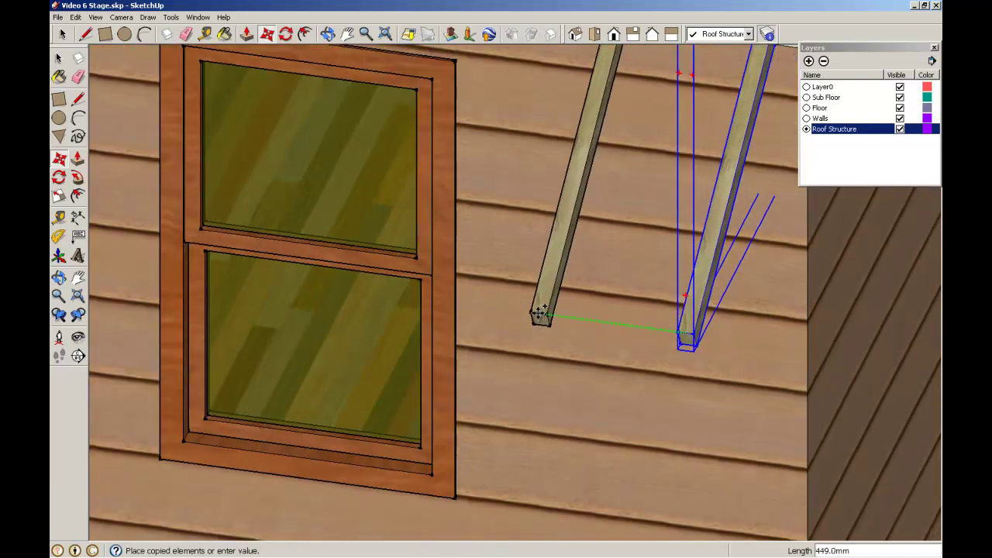
{"action": "scroll", "coordinate": [540, 313], "scroll_direction": "down", "scroll_amount": 4}
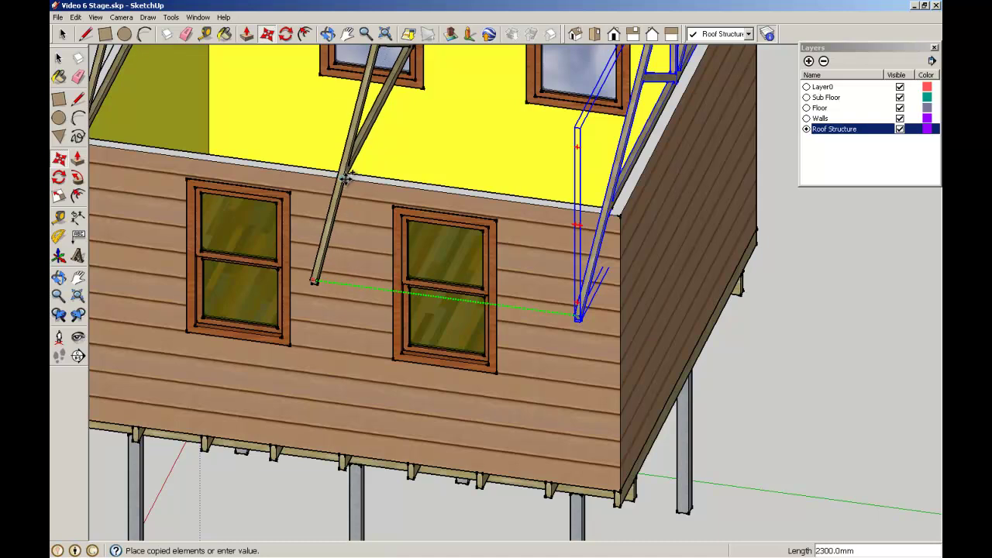
{"action": "left_click", "coordinate": [345, 178]}
{"action": "scroll", "coordinate": [285, 183], "scroll_direction": "down", "scroll_amount": 5}
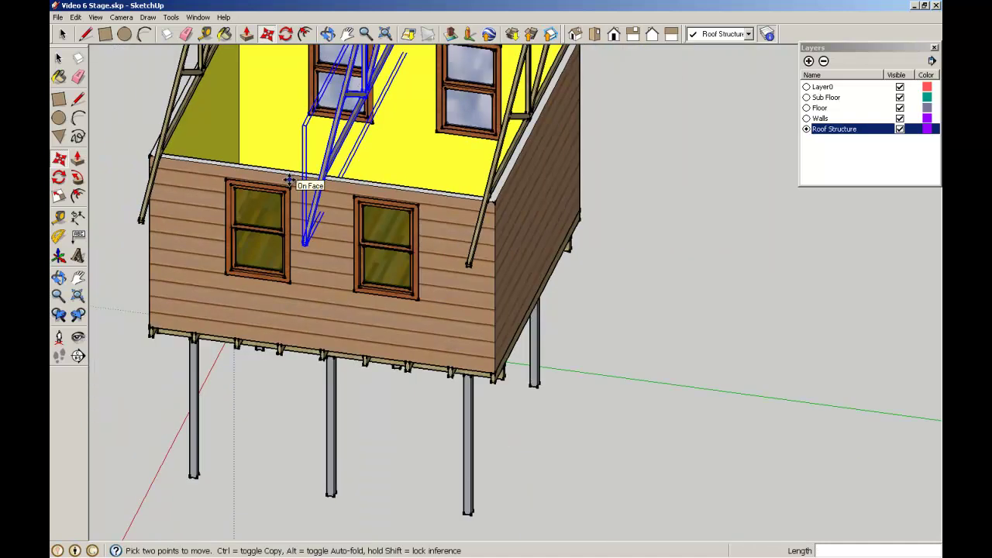
{"action": "left_click", "coordinate": [58, 58]}
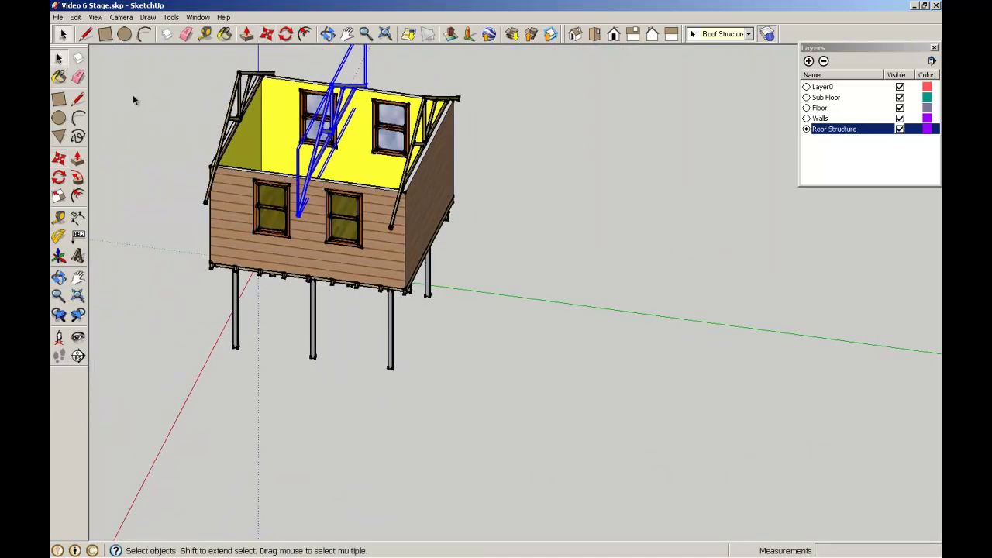
{"action": "left_click", "coordinate": [138, 100]}
Draw a temporary guide line along the ridge between the facing peak corners of the middle truss and an end truss.
{"action": "middle_click_drag", "start_coordinate": [311, 79], "coordinate": [434, 86]}
{"action": "scroll", "coordinate": [350, 117], "scroll_direction": "up", "scroll_amount": 4}
{"action": "middle_click_drag", "start_coordinate": [349, 117], "coordinate": [280, 127]}
{"action": "scroll", "coordinate": [268, 106], "scroll_direction": "up", "scroll_amount": 3}
{"action": "scroll", "coordinate": [272, 106], "scroll_direction": "up", "scroll_amount": 2}
{"action": "left_click", "coordinate": [79, 99]}
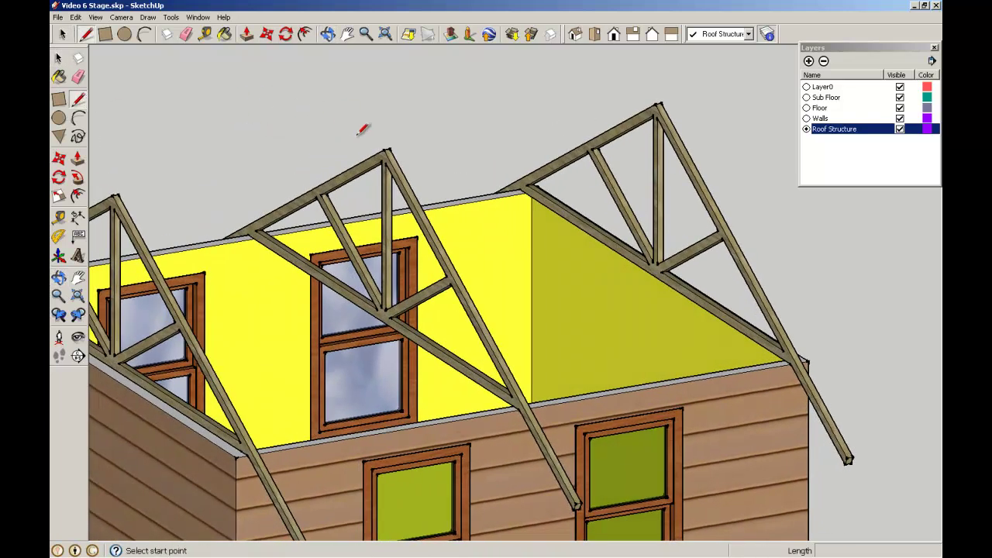
{"action": "left_click", "coordinate": [385, 150]}
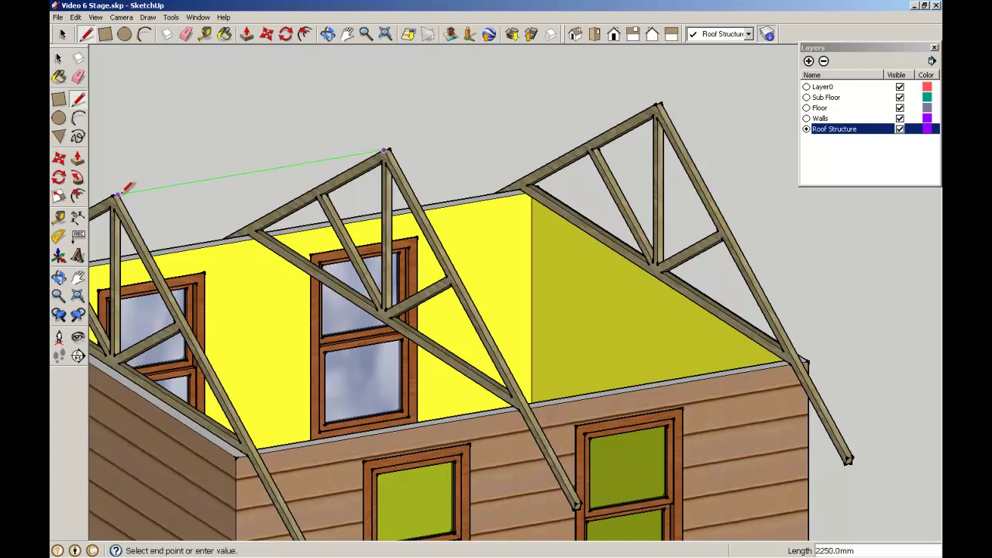
{"action": "left_click", "coordinate": [116, 195]}
{"action": "left_click", "coordinate": [59, 60]}
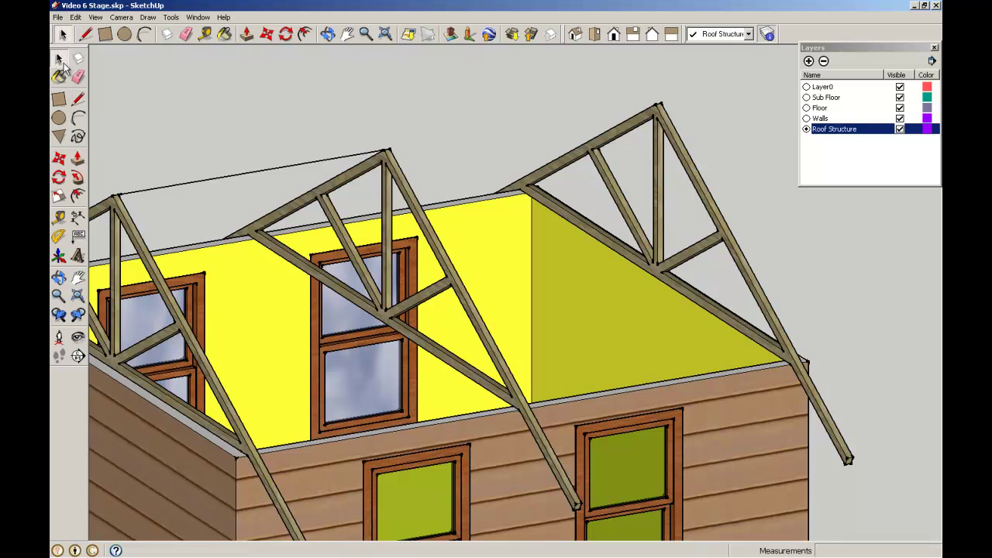
Copy the middle truss 1150 mm along the green axis from the midpoint of its peak edge to the guide line's midpoint.
{"action": "scroll", "coordinate": [392, 137], "scroll_direction": "up", "scroll_amount": 3}
{"action": "left_click", "coordinate": [378, 155]}
{"action": "scroll", "coordinate": [387, 139], "scroll_direction": "up", "scroll_amount": 1}
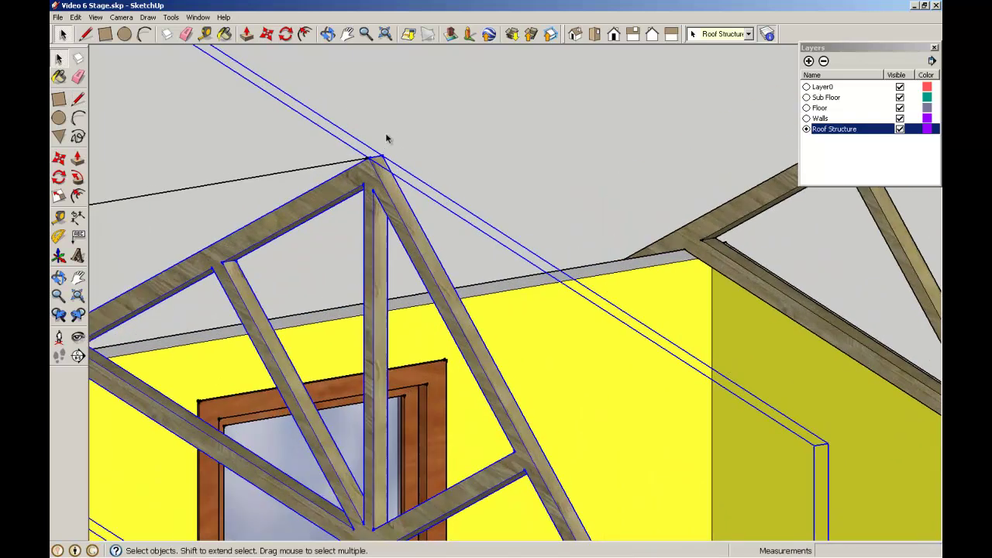
{"action": "scroll", "coordinate": [387, 138], "scroll_direction": "up", "scroll_amount": 1}
{"action": "left_click", "coordinate": [59, 158]}
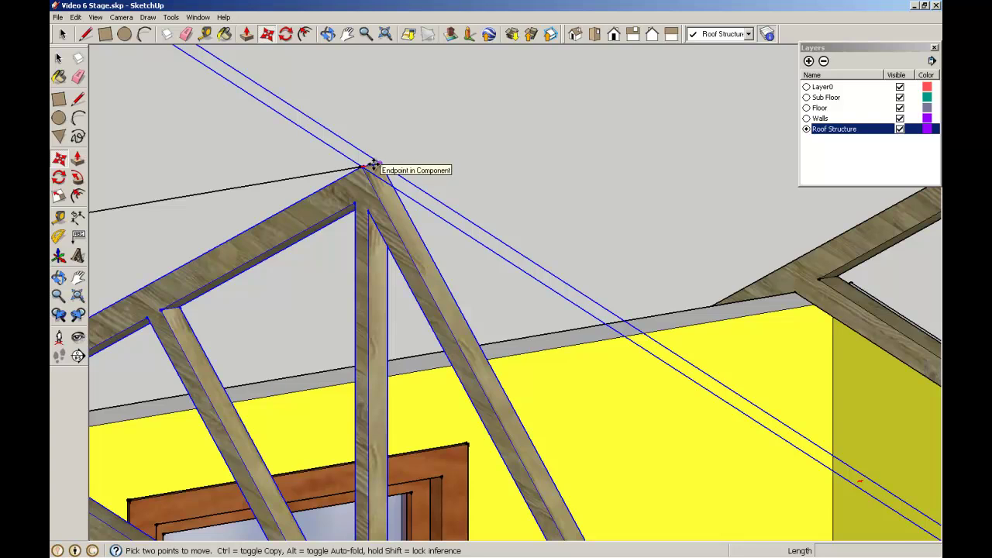
{"action": "scroll", "coordinate": [378, 165], "scroll_direction": "up", "scroll_amount": 1}
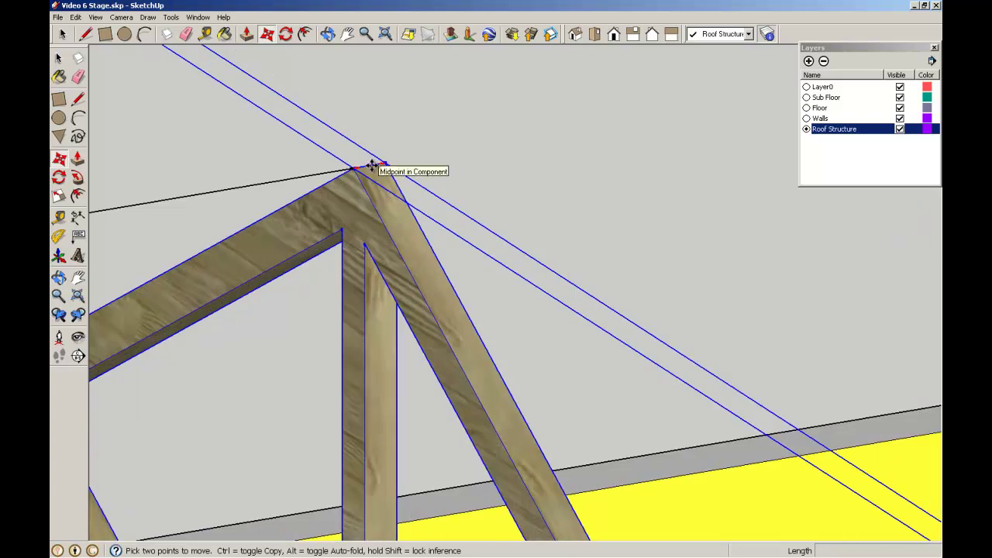
{"action": "left_click", "coordinate": [373, 165]}
{"action": "key", "text": "ctrl"}
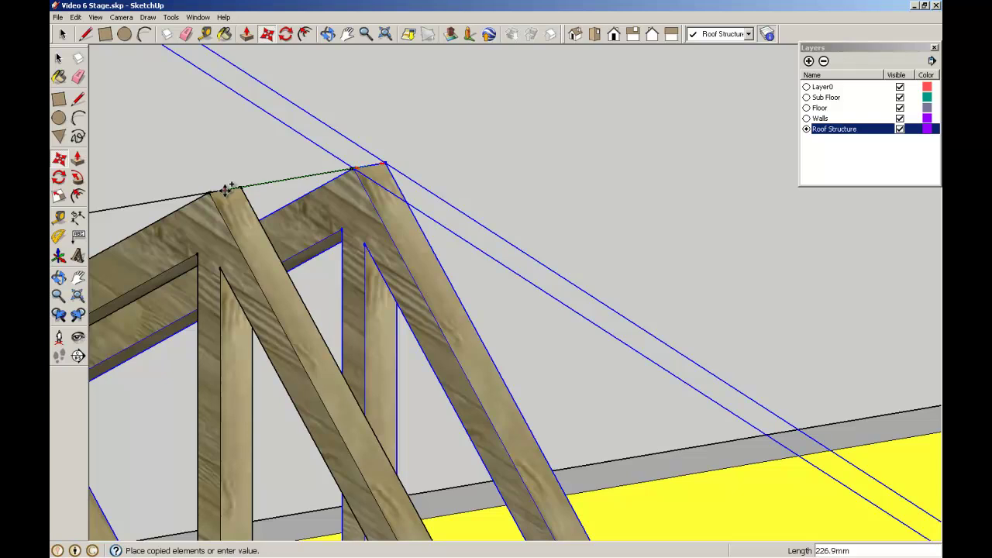
{"action": "middle_click_drag", "start_coordinate": [224, 190], "coordinate": [454, 160]}
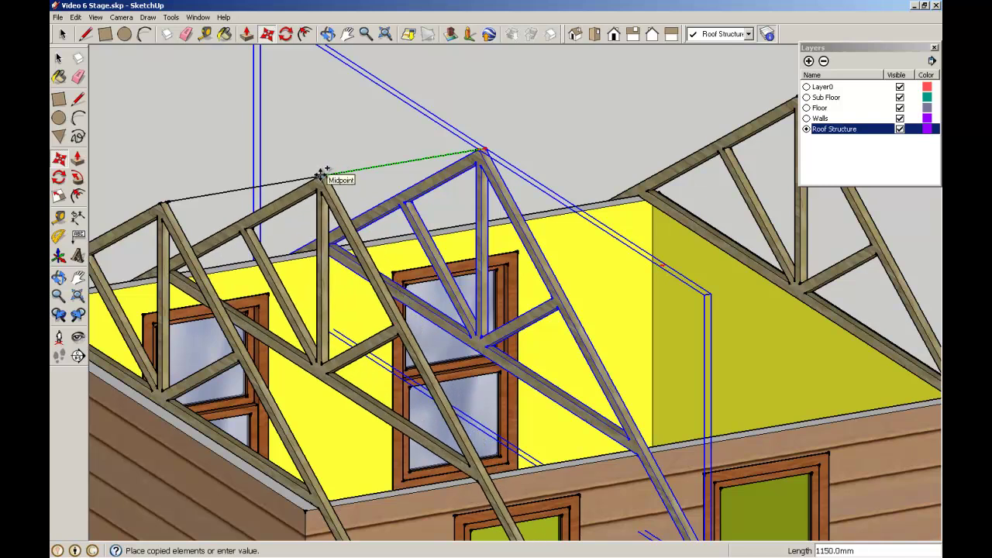
{"action": "left_click", "coordinate": [320, 175]}
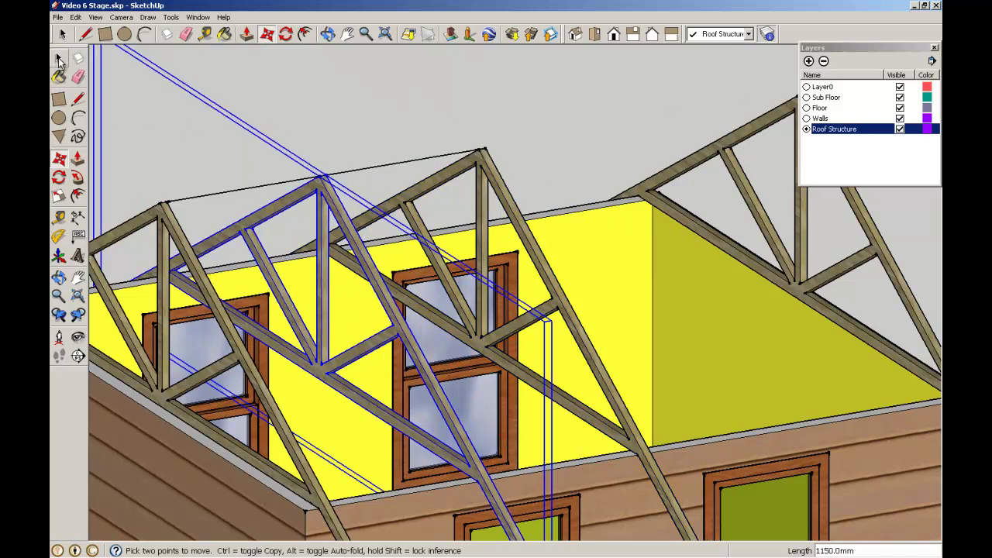
Delete the temporary guide line between the truss peaks.
{"action": "left_click", "coordinate": [60, 60]}
{"action": "left_click", "coordinate": [224, 170]}
{"action": "left_click", "coordinate": [241, 193]}
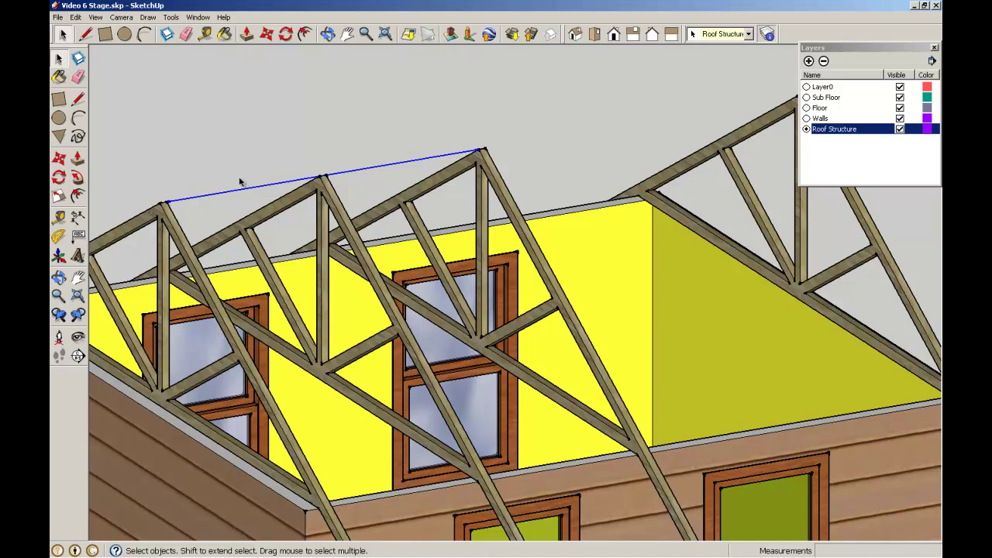
{"action": "key", "text": "Delete"}
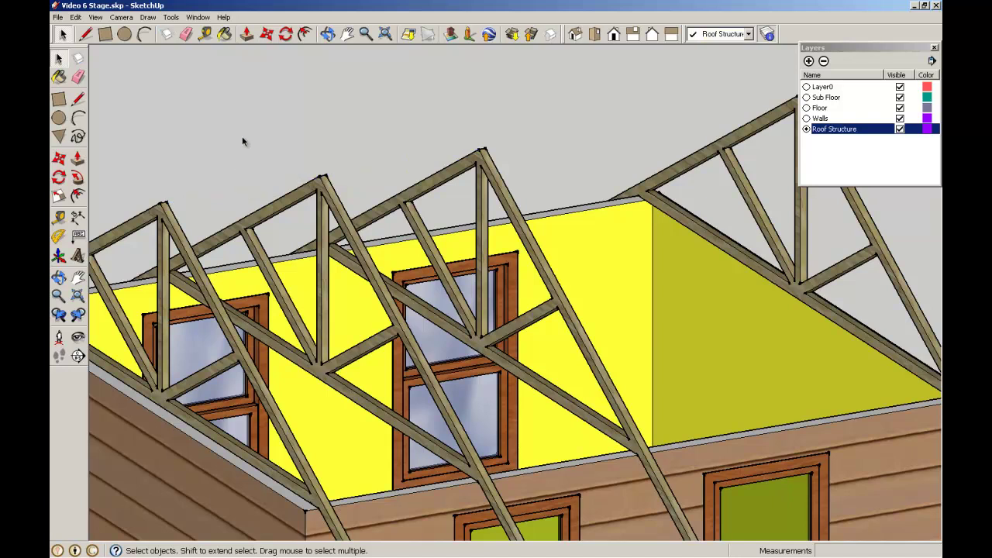
Make a copy of the intermediate truss rotated 180 degrees in the horizontal plane about the midpoint of the middle truss's peak edge.
{"action": "left_click", "coordinate": [332, 198]}
{"action": "scroll", "coordinate": [513, 153], "scroll_direction": "up", "scroll_amount": 5}
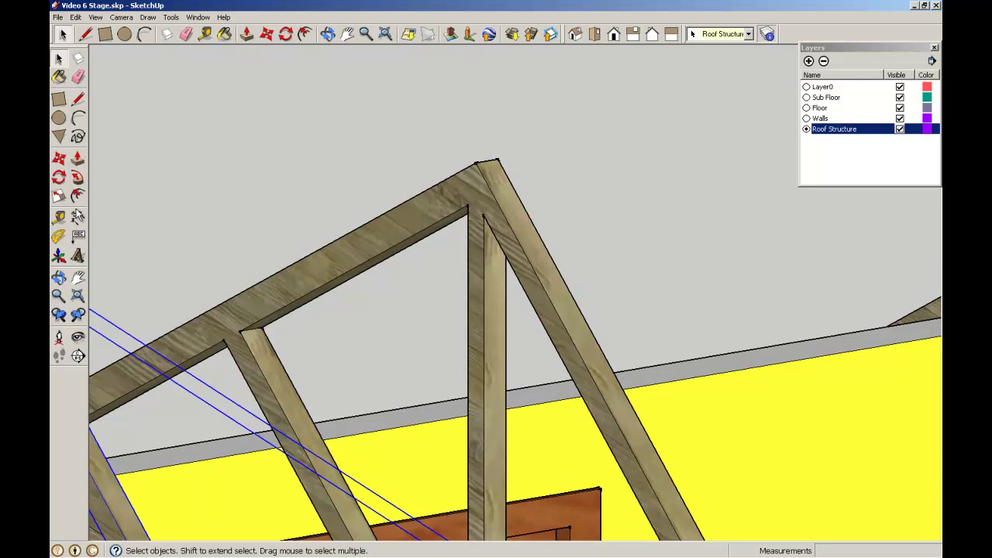
{"action": "left_click", "coordinate": [60, 179]}
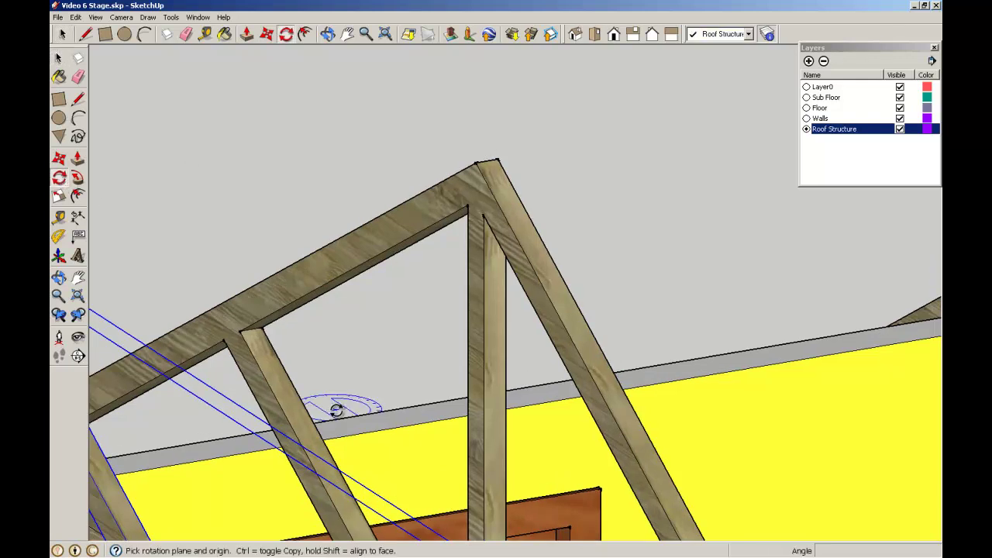
{"action": "left_click", "coordinate": [487, 161]}
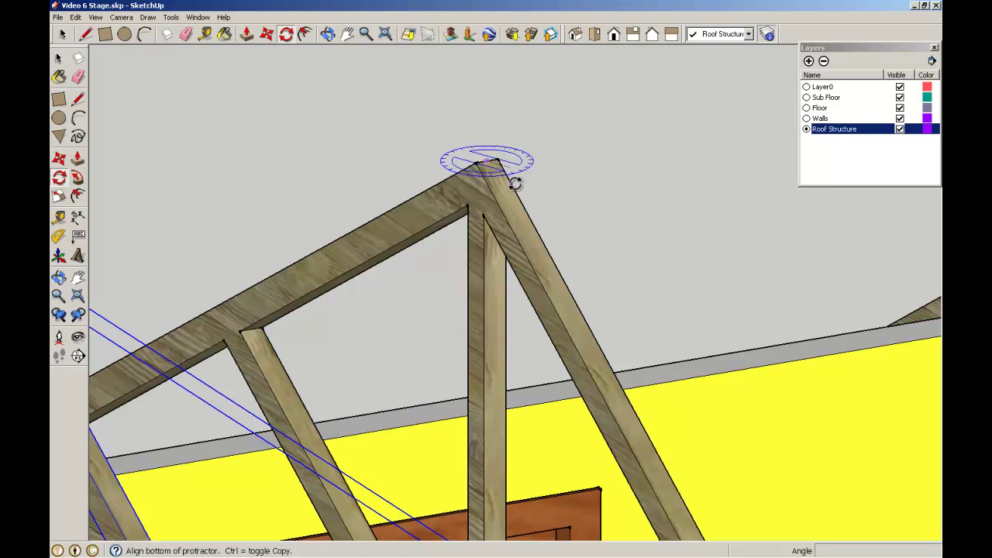
{"action": "left_click", "coordinate": [607, 245]}
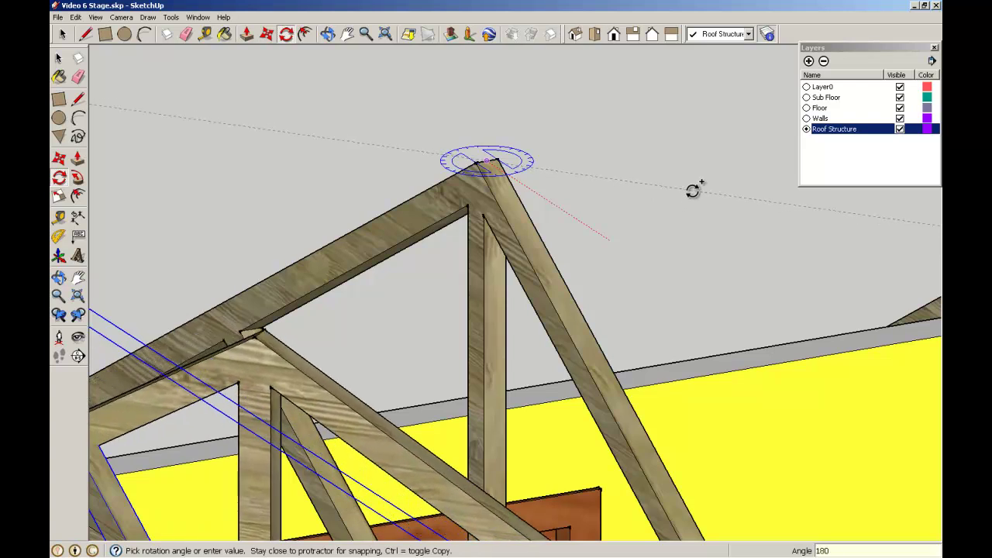
{"action": "left_click", "coordinate": [692, 191]}
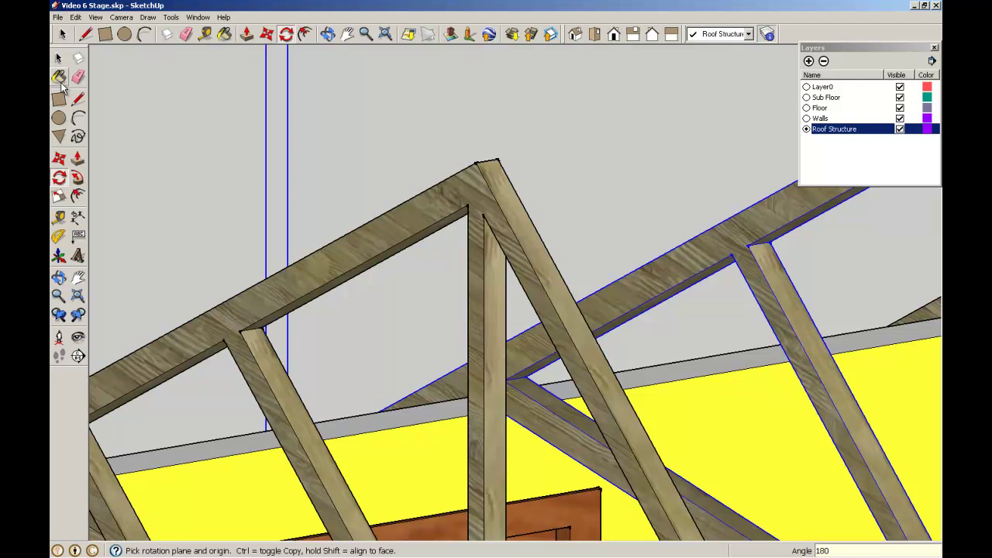
{"action": "left_click", "coordinate": [59, 60]}
{"action": "scroll", "coordinate": [233, 164], "scroll_direction": "down", "scroll_amount": 5}
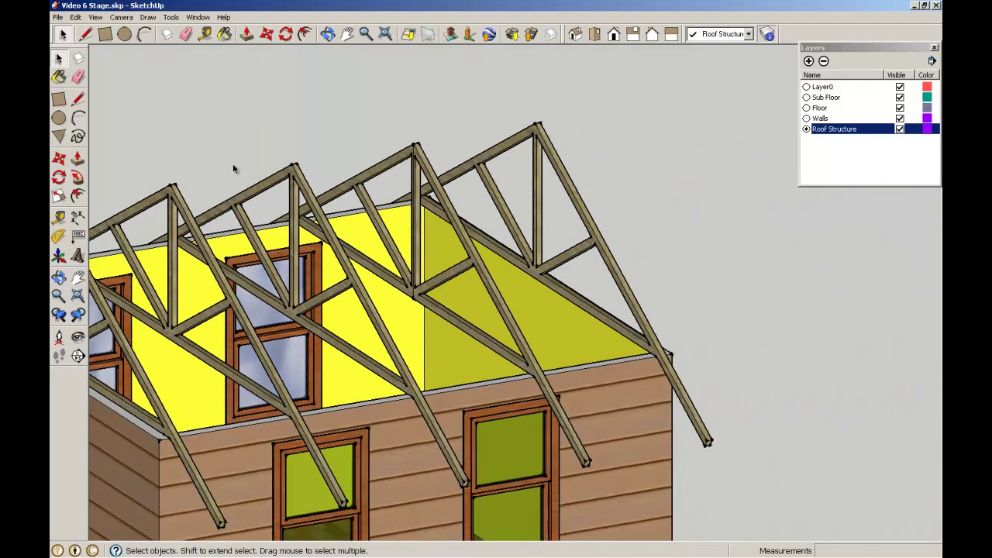
{"action": "scroll", "coordinate": [232, 164], "scroll_direction": "down", "scroll_amount": 2}
{"action": "middle_click_drag", "start_coordinate": [622, 328], "coordinate": [664, 315]}
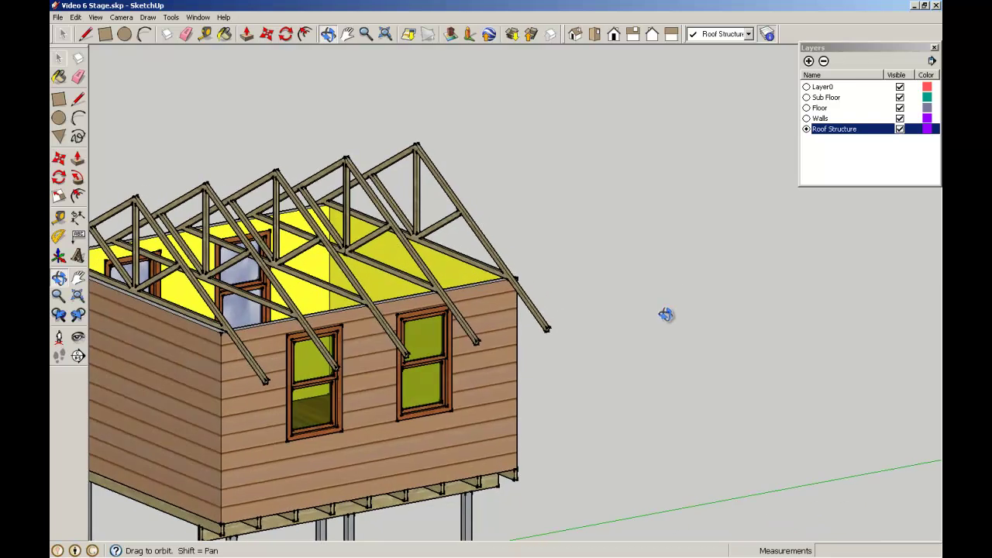
{"action": "left_click", "coordinate": [386, 35]}
{"action": "middle_click_drag", "start_coordinate": [593, 116], "coordinate": [594, 143]}
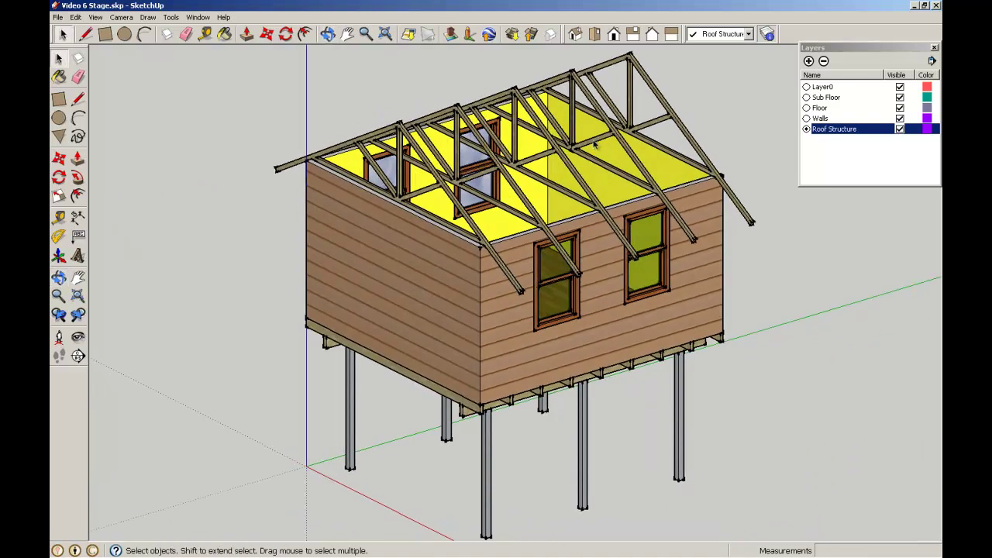